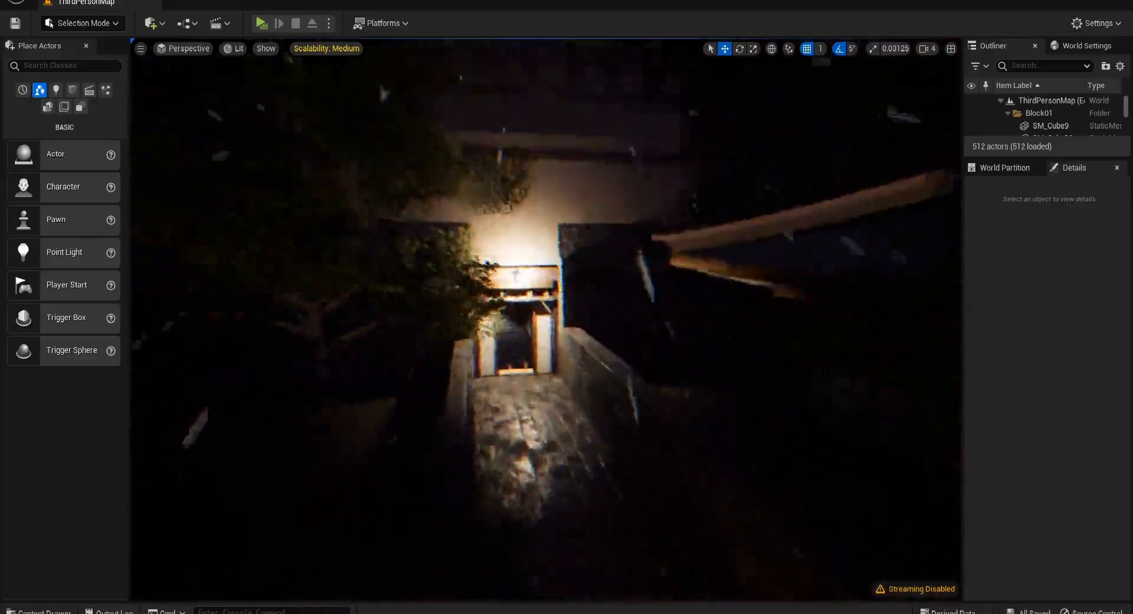
pyautogui.press('w')
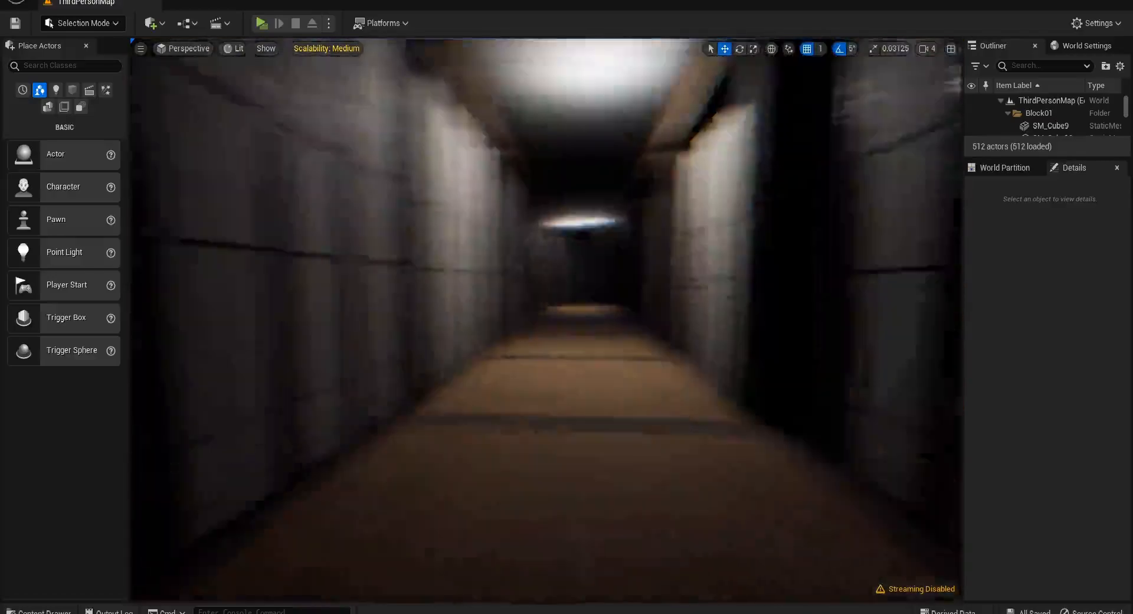
pyautogui.press('w')
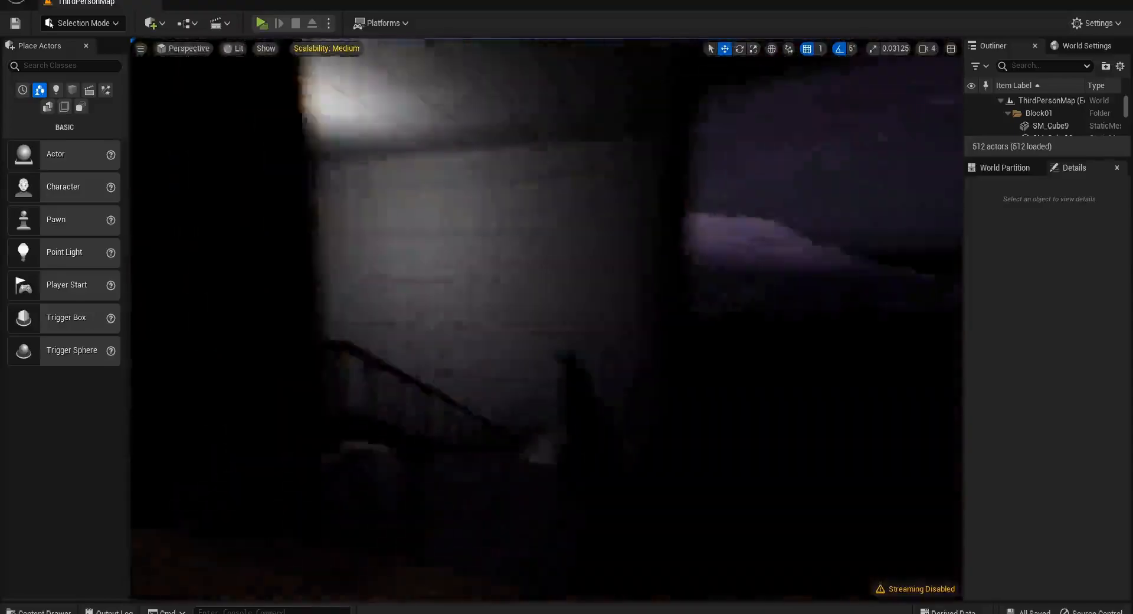
pyautogui.press('w')
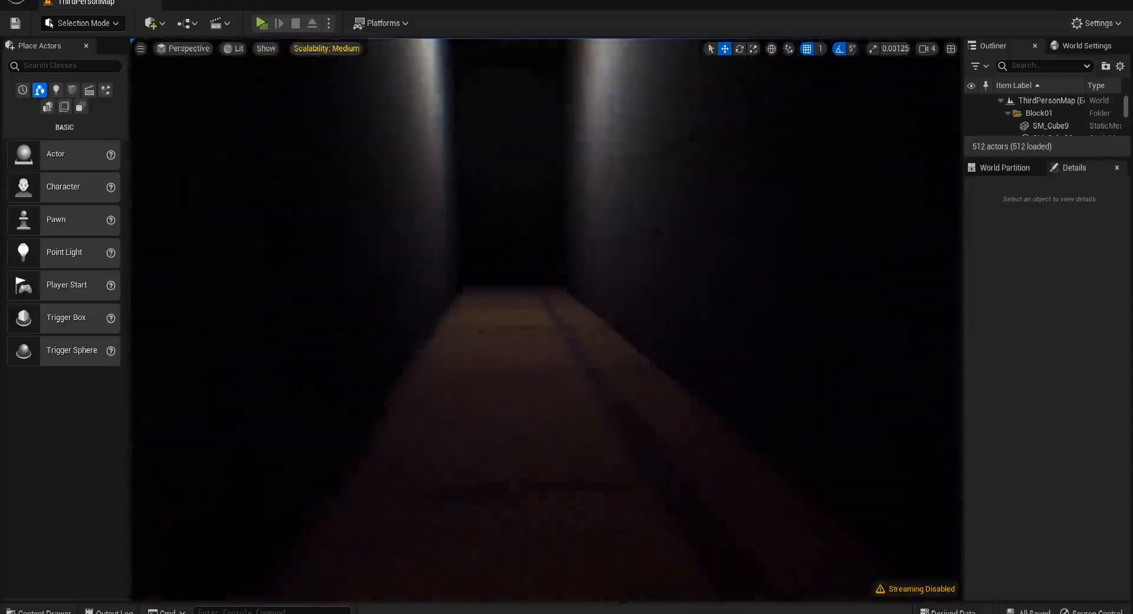
pyautogui.press('w')
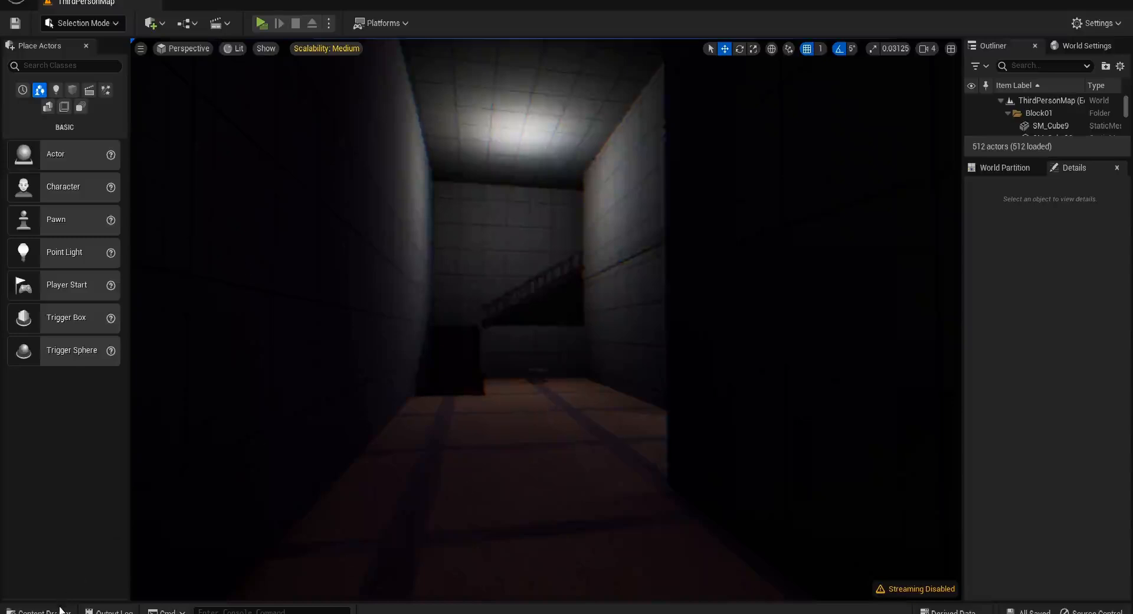
# - Import the four zapsplat footstep sounds from the Downloads folder's compressed subfolder into the project's ThirdPerson/Sounds folder
pyautogui.hotkey('alt', 'Tab')
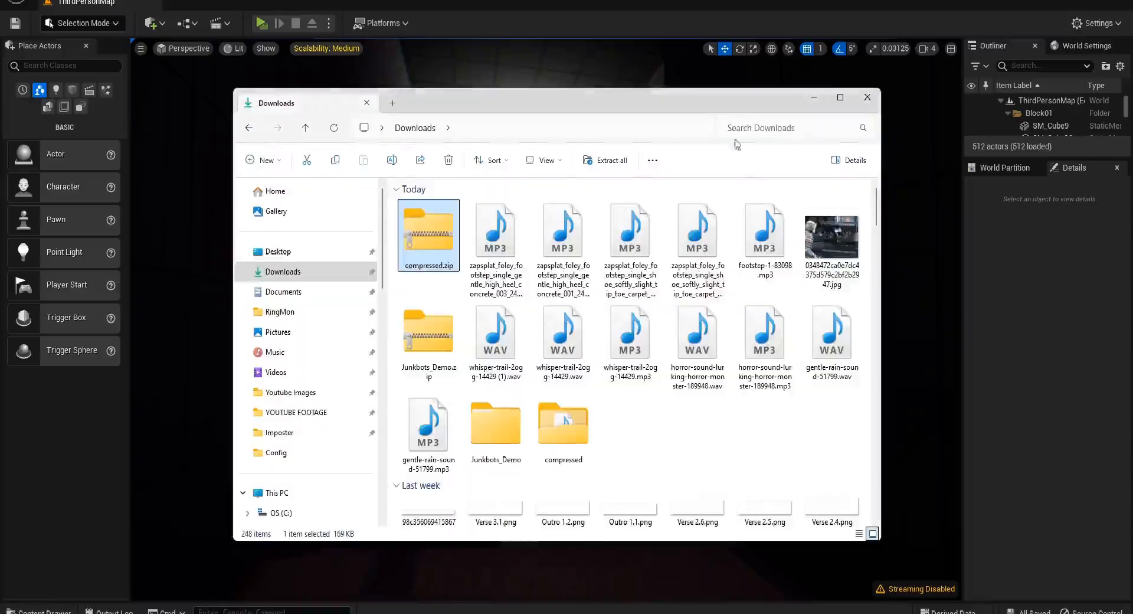
pyautogui.moveTo(562, 100); pyautogui.dragTo(1132, 114)
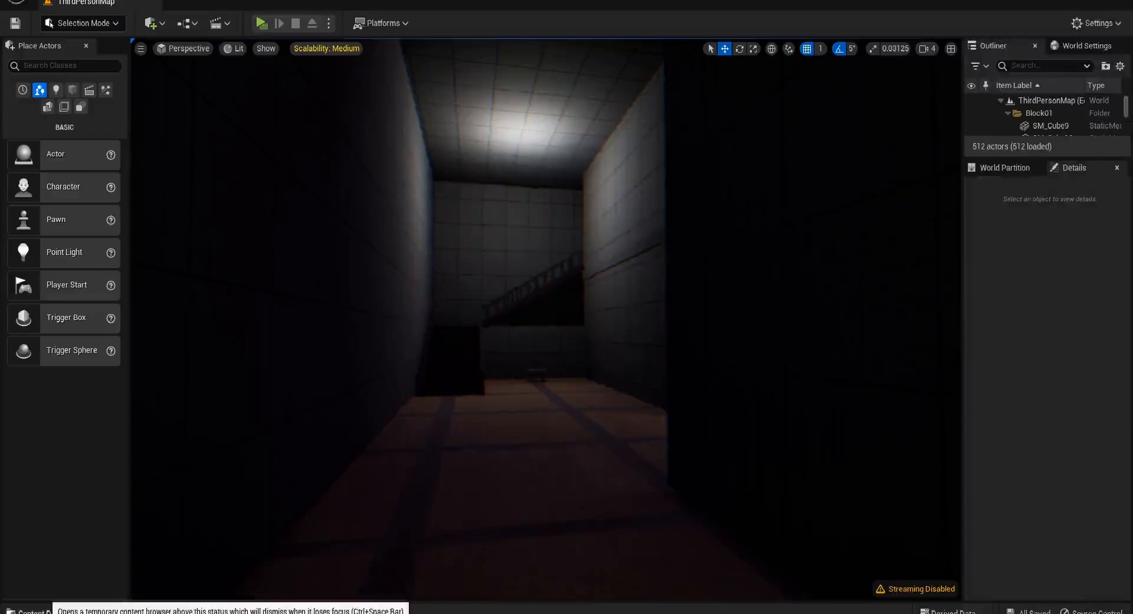
pyautogui.click(38, 610)
pyautogui.click(341, 441)
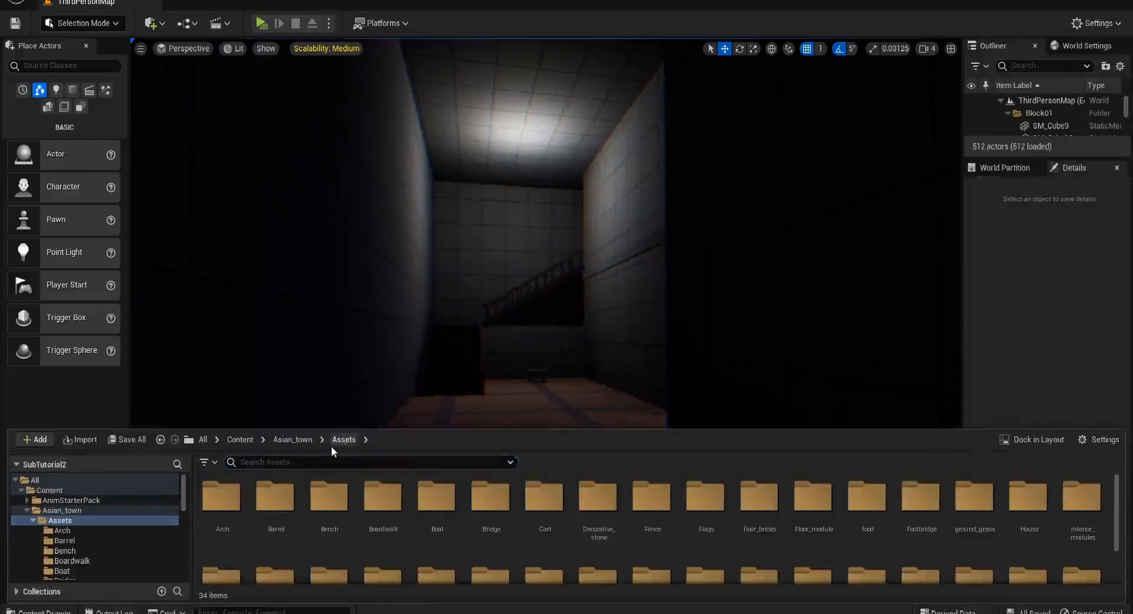
pyautogui.scroll(-3, 524, 497)
pyautogui.scroll(3, 524, 497)
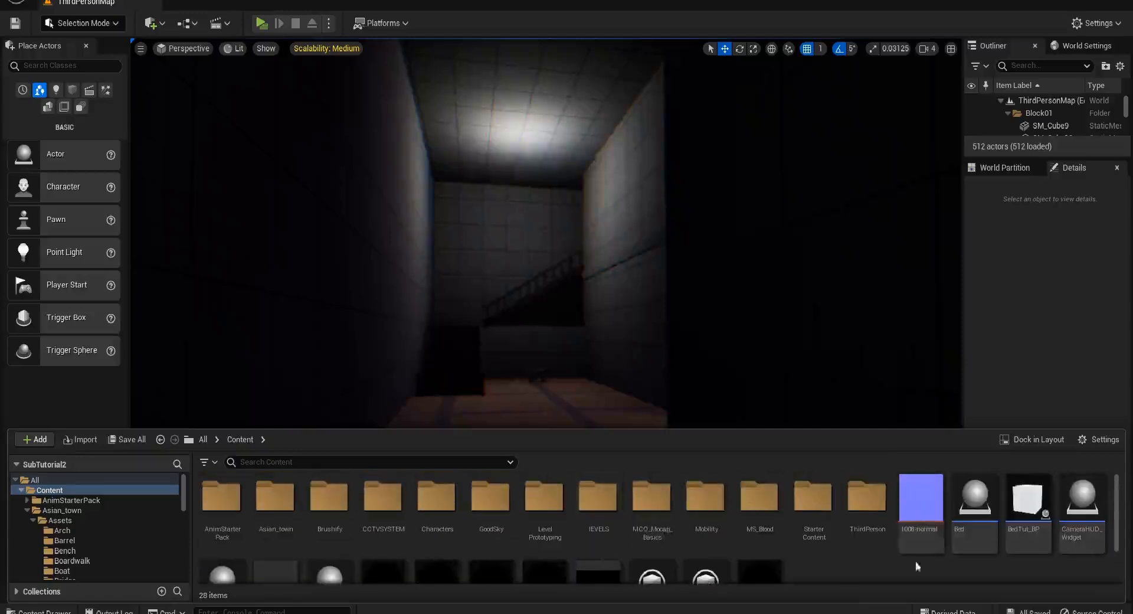
pyautogui.doubleClick(850, 501)
pyautogui.doubleClick(322, 496)
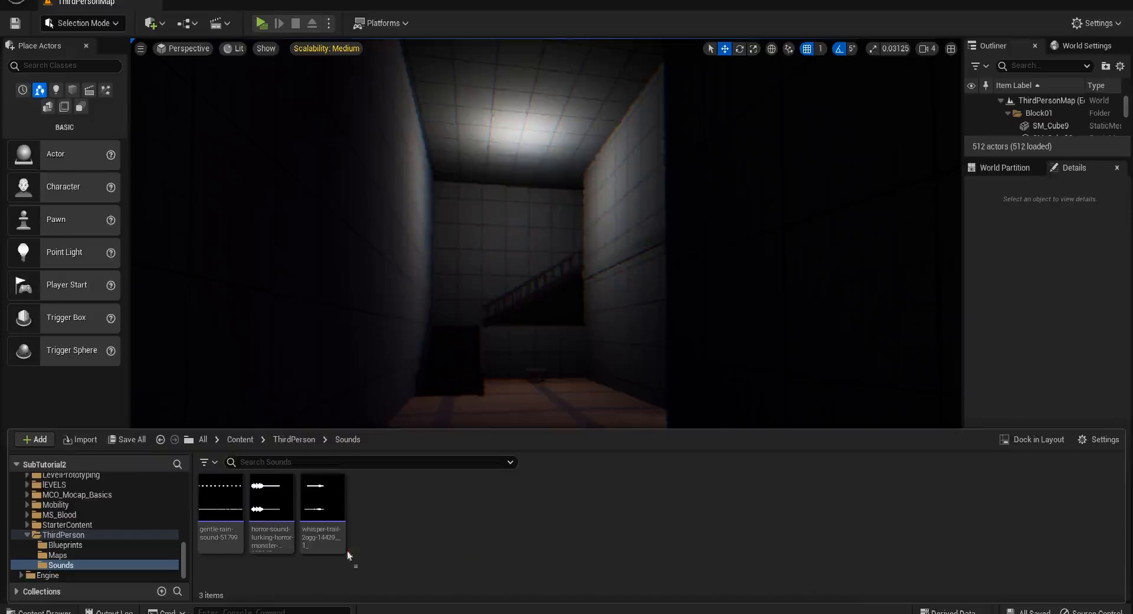
pyautogui.hotkey('ctrl', 'space')
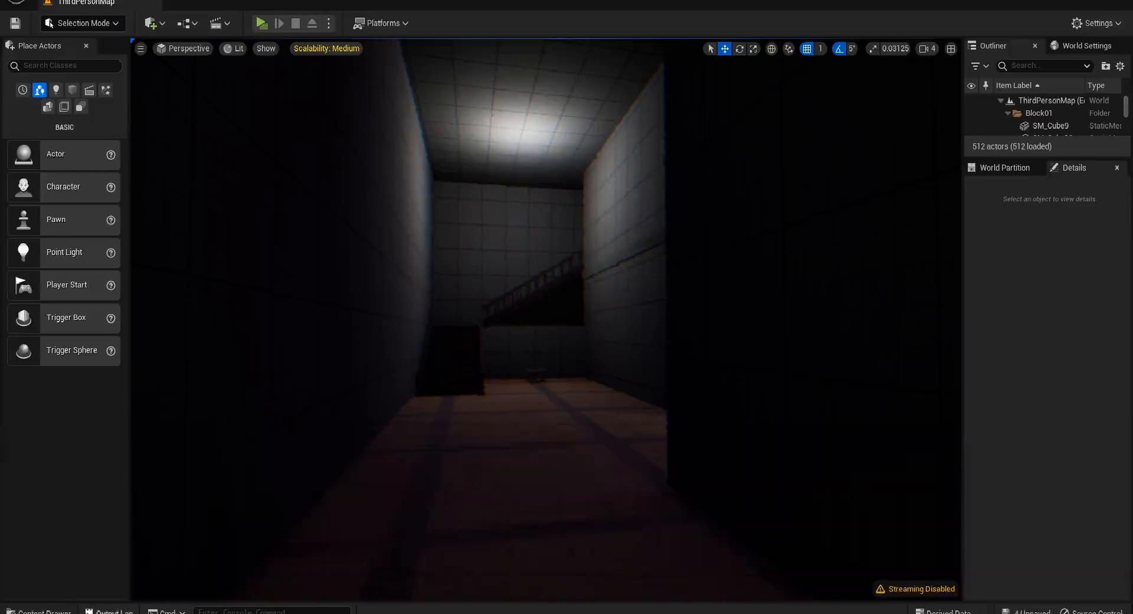
pyautogui.click(38, 611)
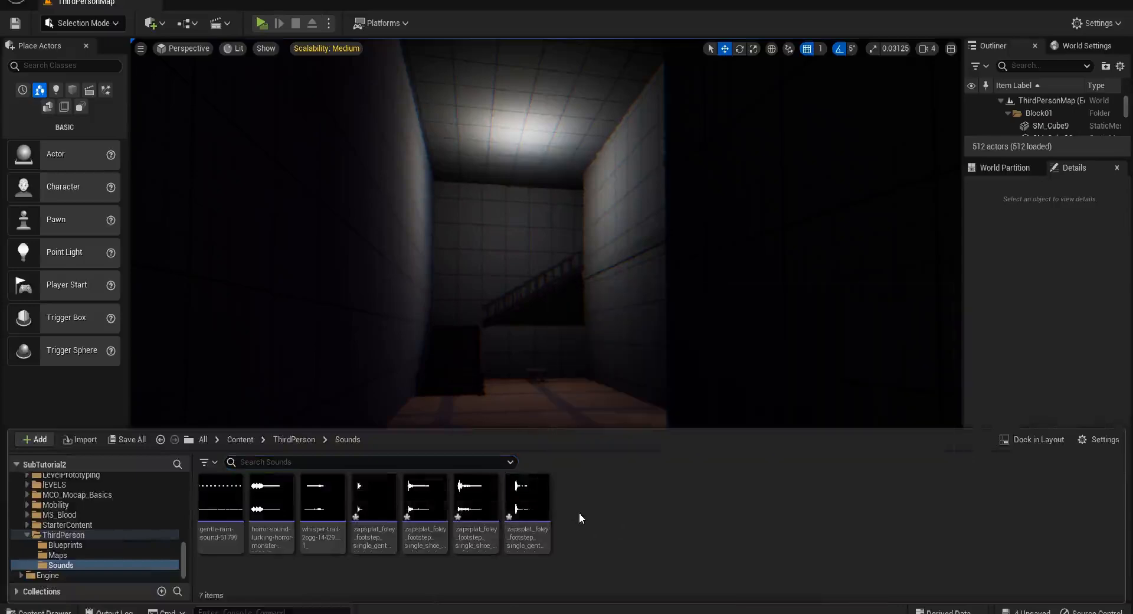
# - Create a single sound cue from the two gentle high-heel concrete footstep sounds and name it CarpetCue
pyautogui.click(373, 534)
pyautogui.keyDown('ctrl'); pyautogui.click(524, 536); pyautogui.keyUp('ctrl')
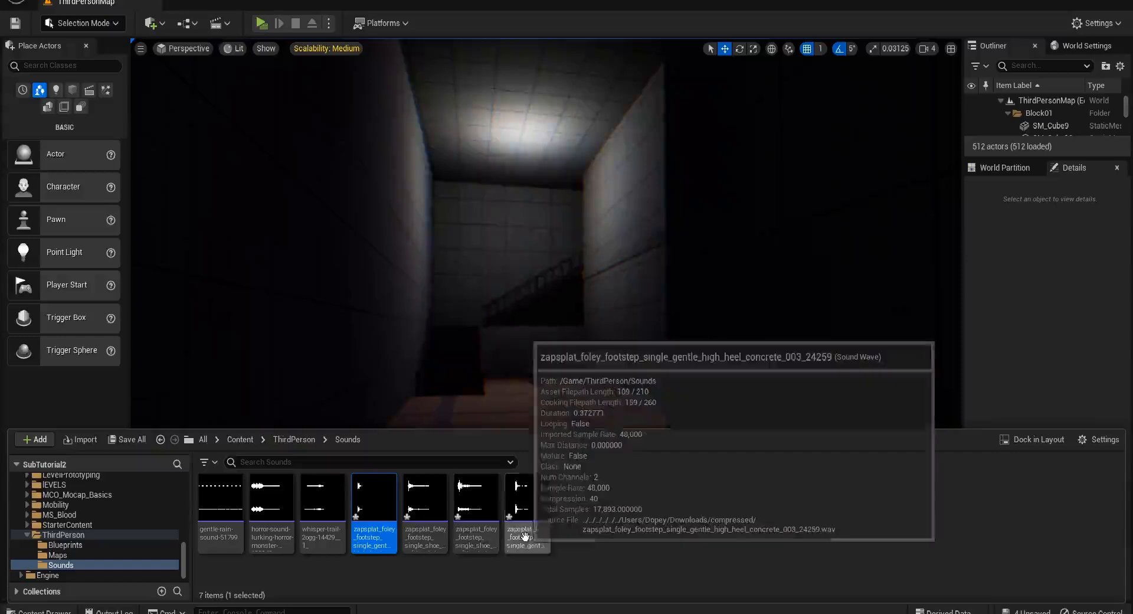
pyautogui.rightClick(524, 552)
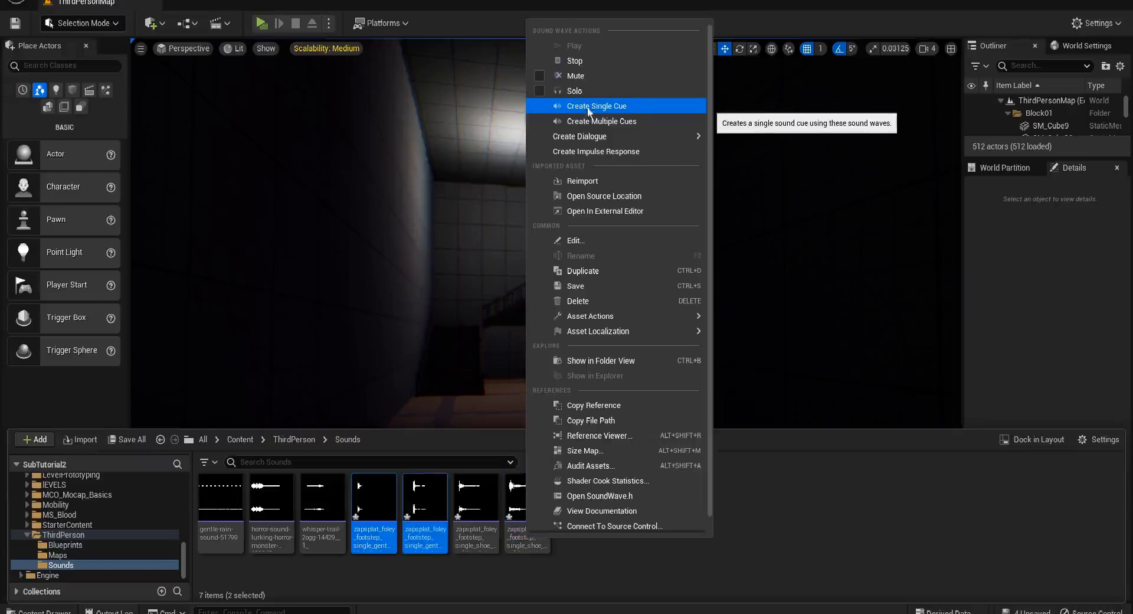
pyautogui.click(634, 107)
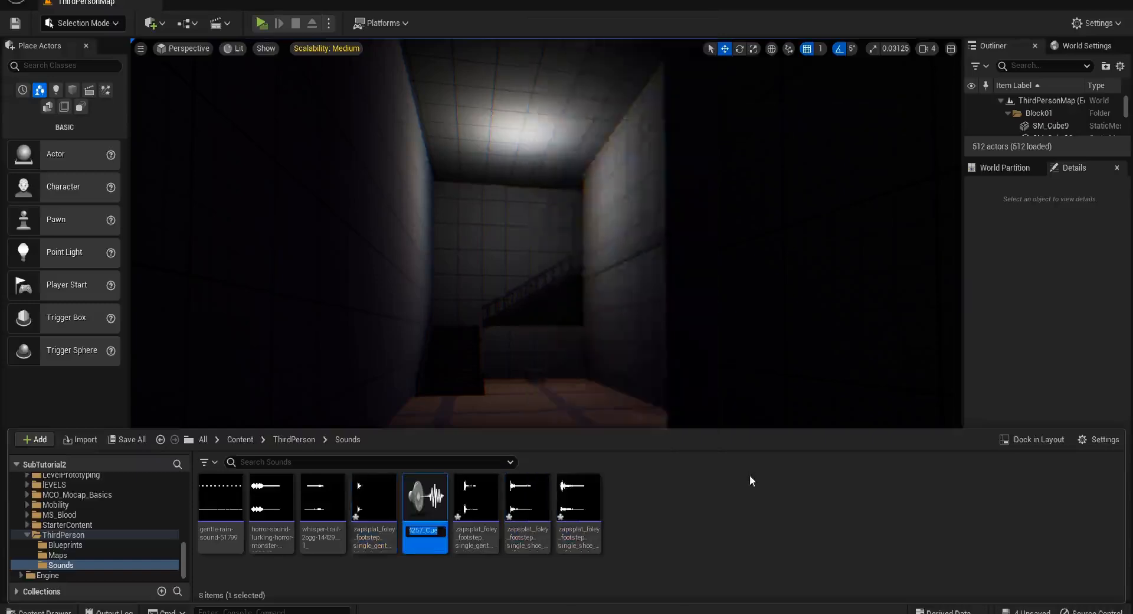
pyautogui.write('Cam')
pyautogui.write('petCue')
pyautogui.press('Return')
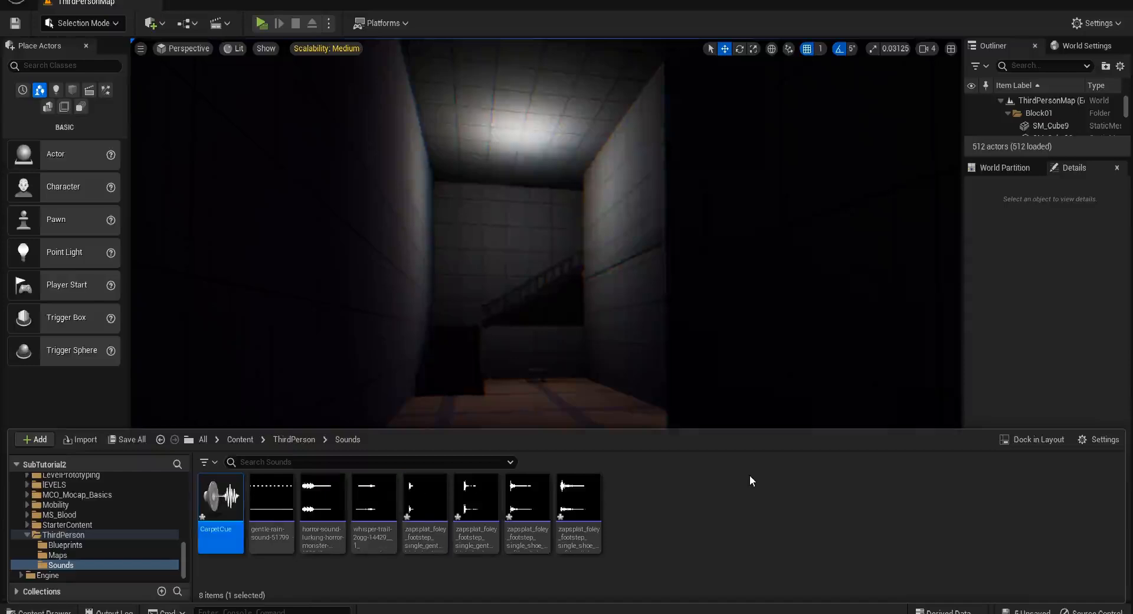
# - Rename the sound cue made from the high-heel concrete footsteps to ConcreteCue
pyautogui.click(530, 535)
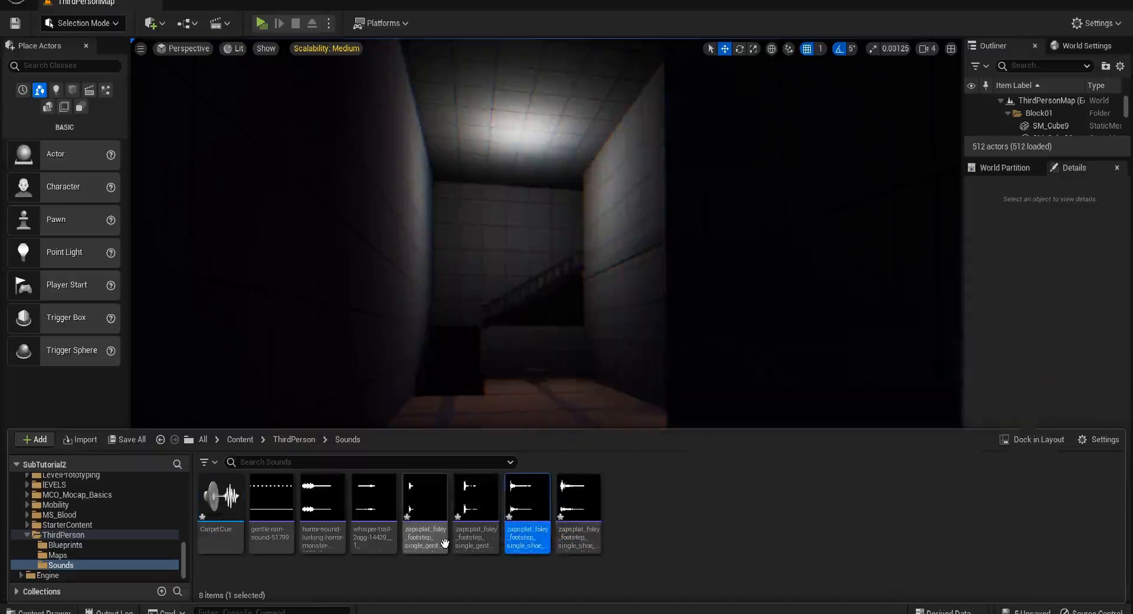
pyautogui.rightClick(236, 515)
pyautogui.click(335, 246)
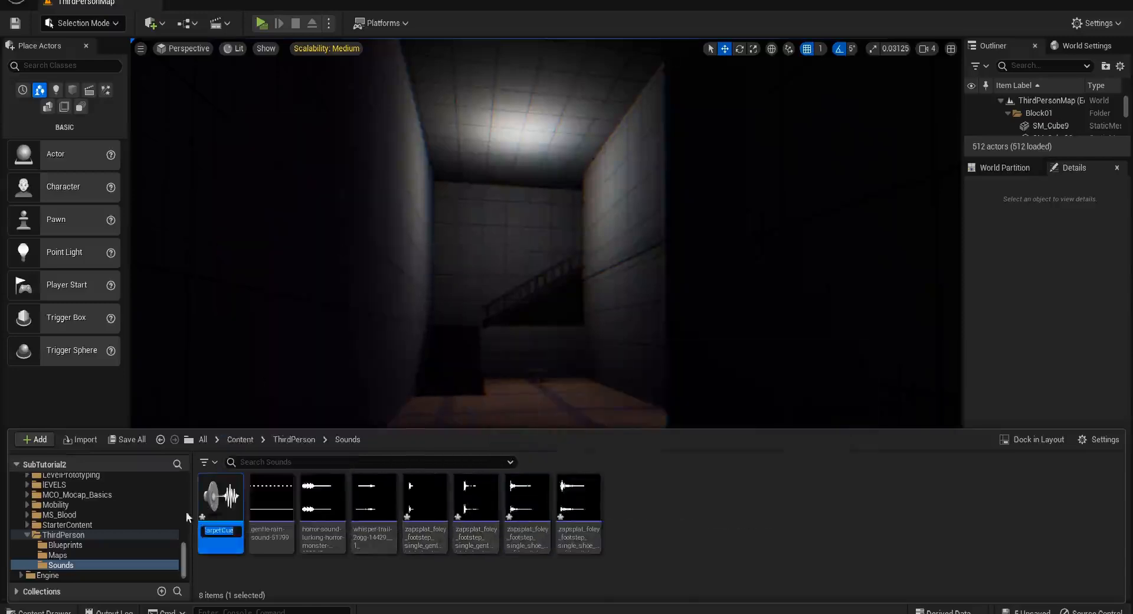
pyautogui.click(220, 531)
pyautogui.hotkey('ctrl', 'a')
pyautogui.write('ConcreteCue')
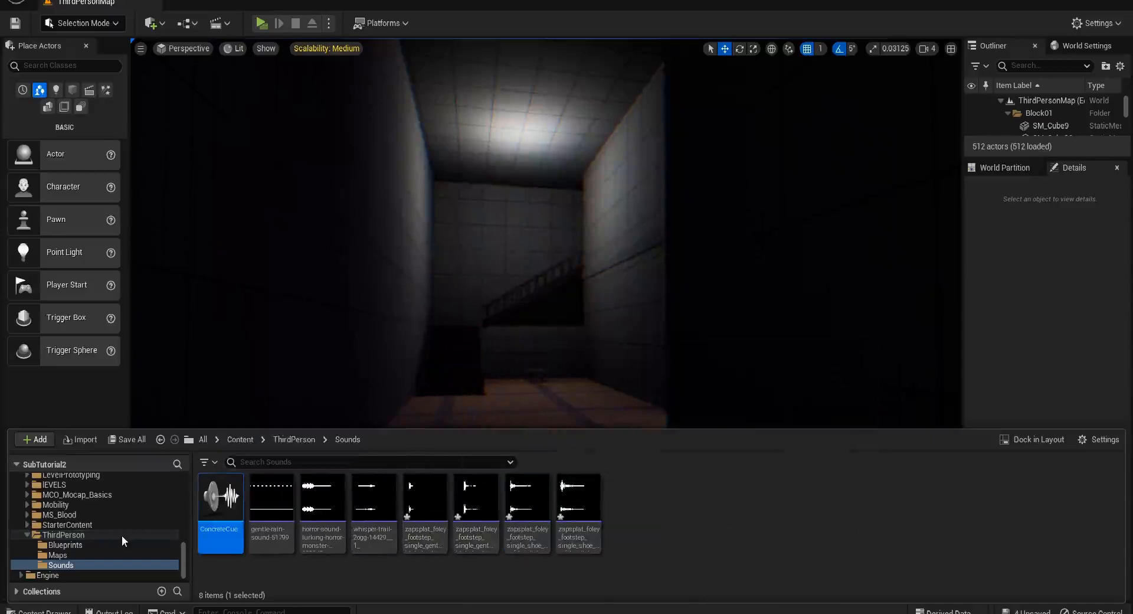
pyautogui.click(665, 563)
# - Create a single sound cue from the two tip-toe carpet footstep sounds and name it CarpetCue
pyautogui.click(543, 543)
pyautogui.keyDown('ctrl'); pyautogui.click(575, 538); pyautogui.keyUp('ctrl')
pyautogui.rightClick(577, 537)
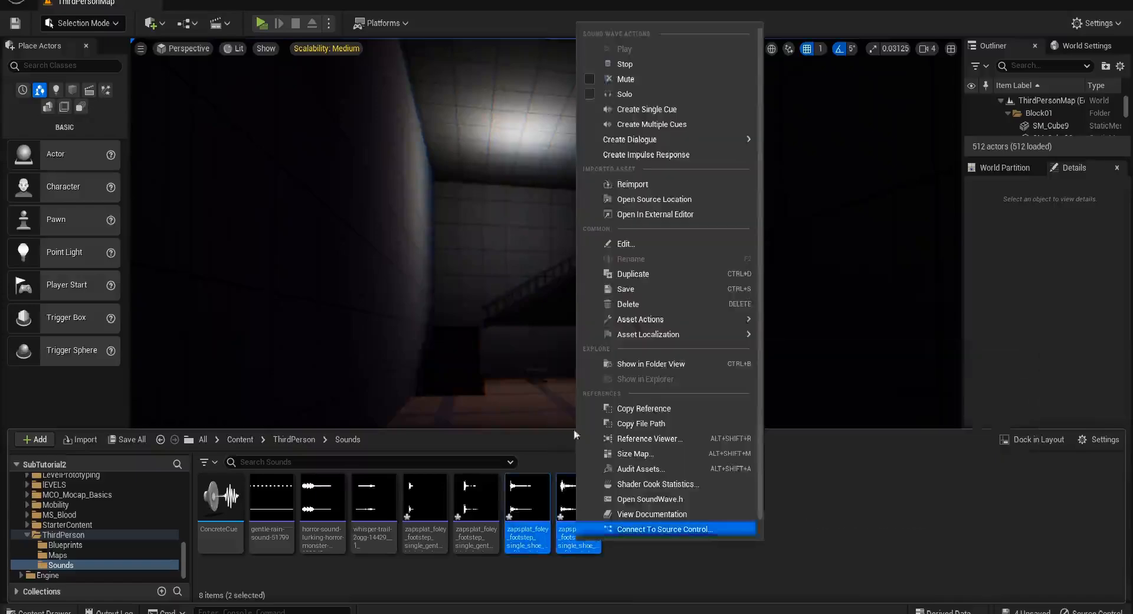
pyautogui.click(640, 108)
pyautogui.write('Cue')
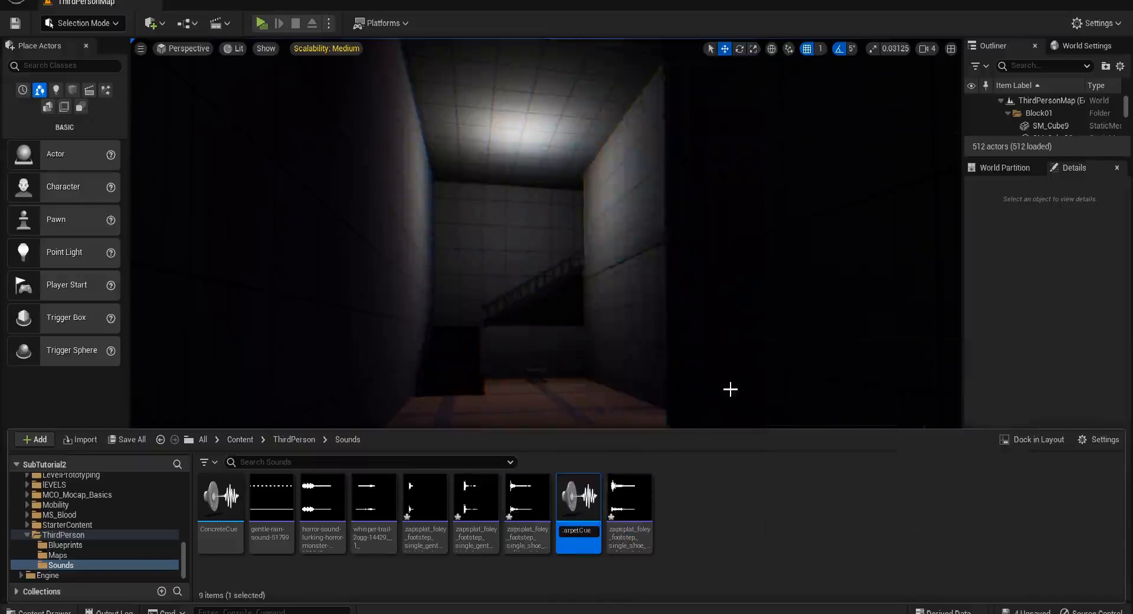
pyautogui.press('Return')
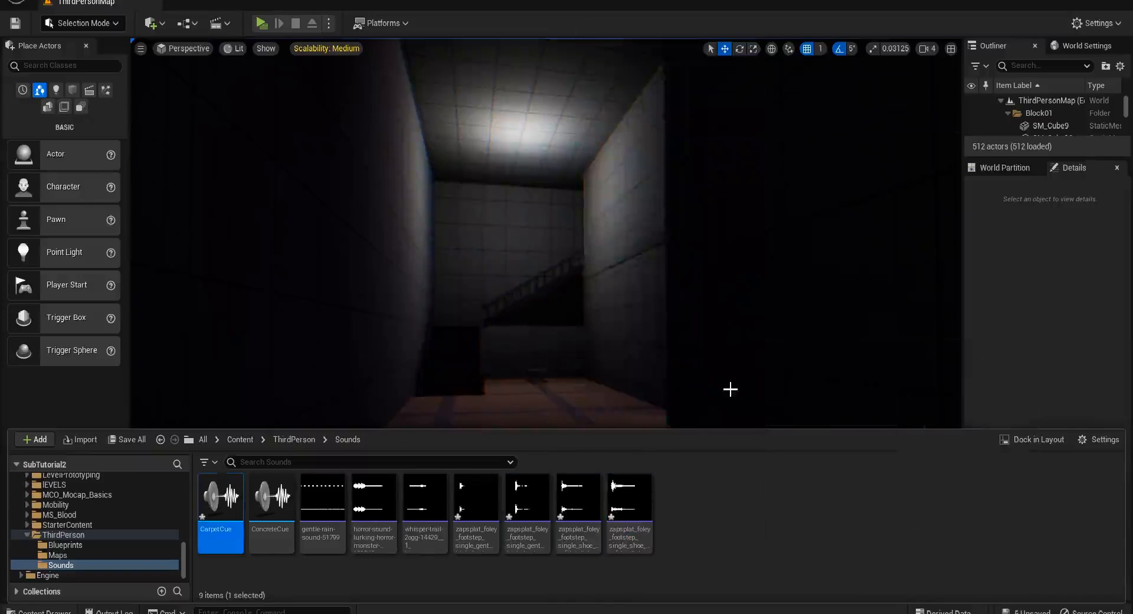
# - Open ConcreteCue docked in the main editor window and move its Random node away from the Output node
pyautogui.doubleClick(272, 499)
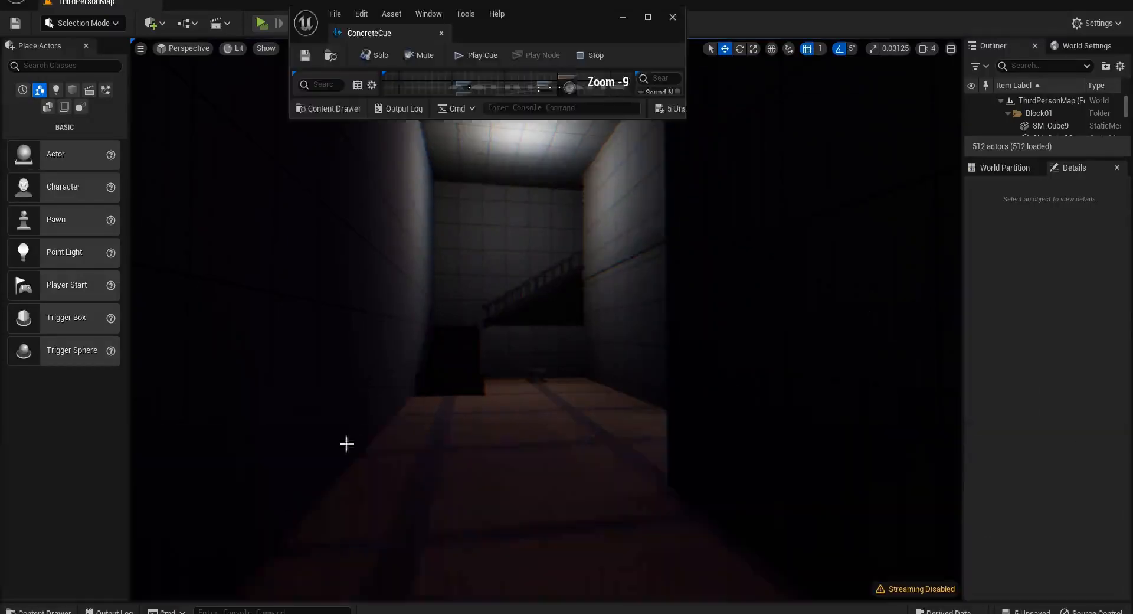
pyautogui.doubleClick(384, 37)
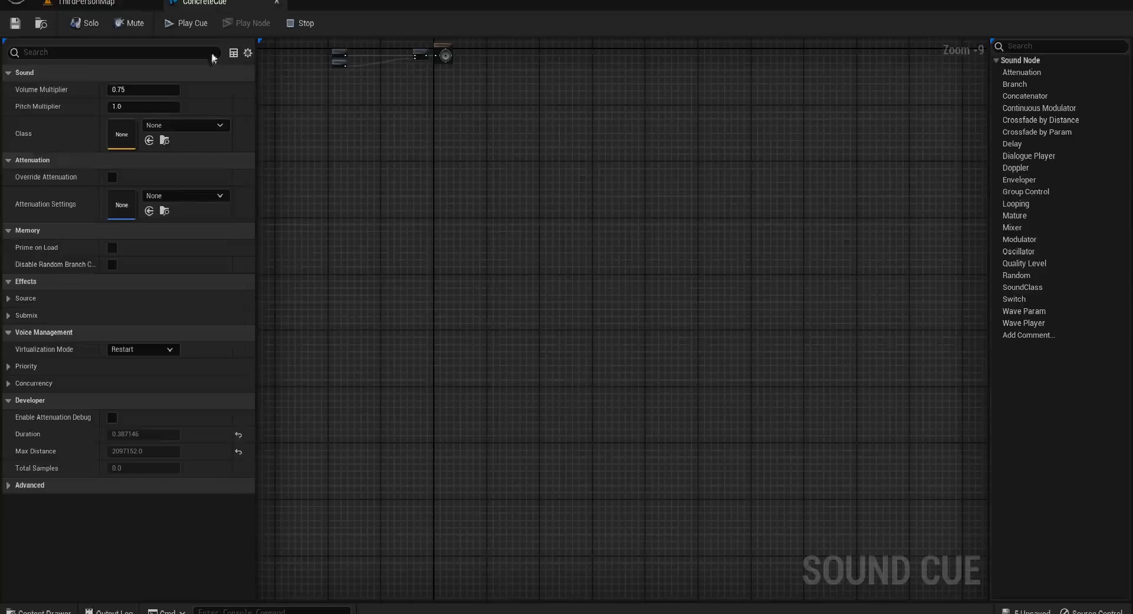
pyautogui.scroll(5, 325, 197)
pyautogui.moveTo(377, 162); pyautogui.dragTo(424, 387, button='right')
pyautogui.moveTo(600, 56); pyautogui.dragTo(575, 284, button='right')
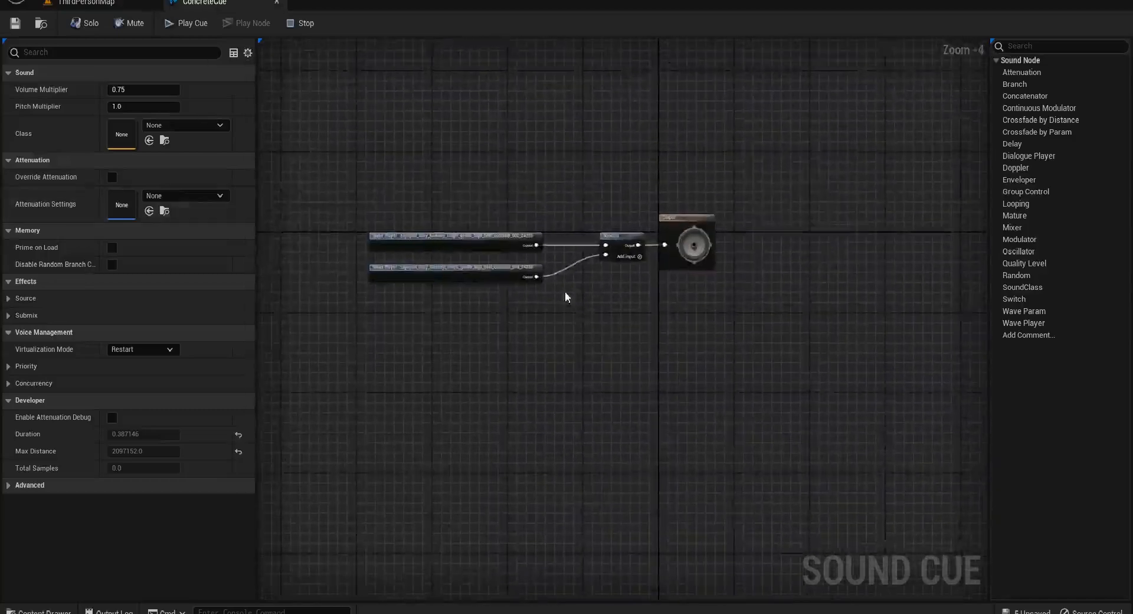
pyautogui.scroll(4, 571, 287)
pyautogui.moveTo(674, 231); pyautogui.dragTo(593, 232)
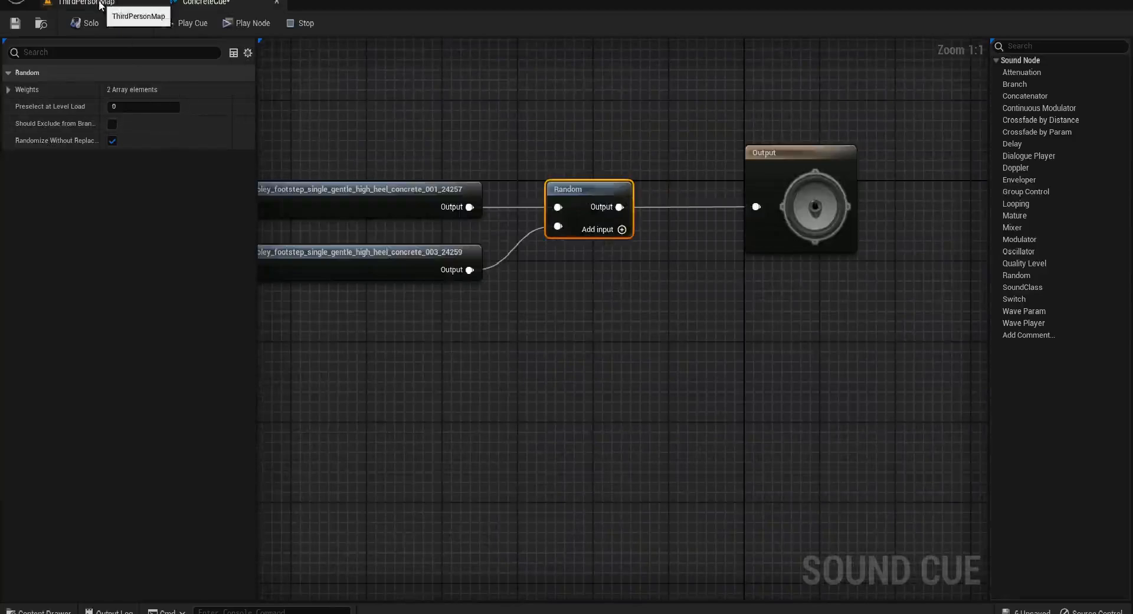
# - Open CarpetCue and move its Random node away from the Output node
pyautogui.click(29, 610)
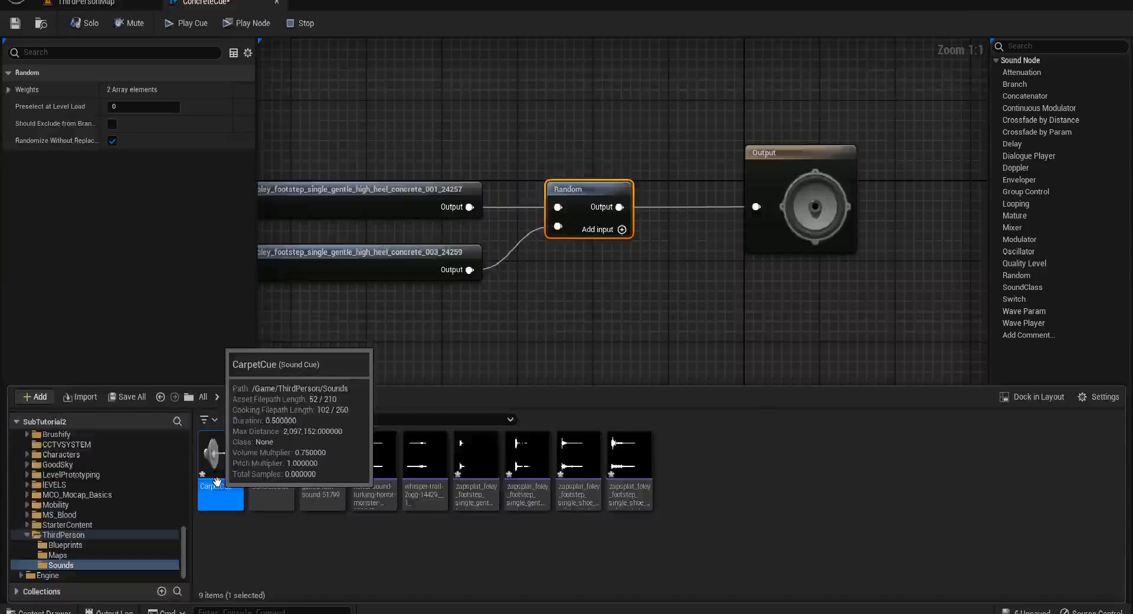
pyautogui.doubleClick(219, 552)
pyautogui.moveTo(848, 318); pyautogui.dragTo(788, 318)
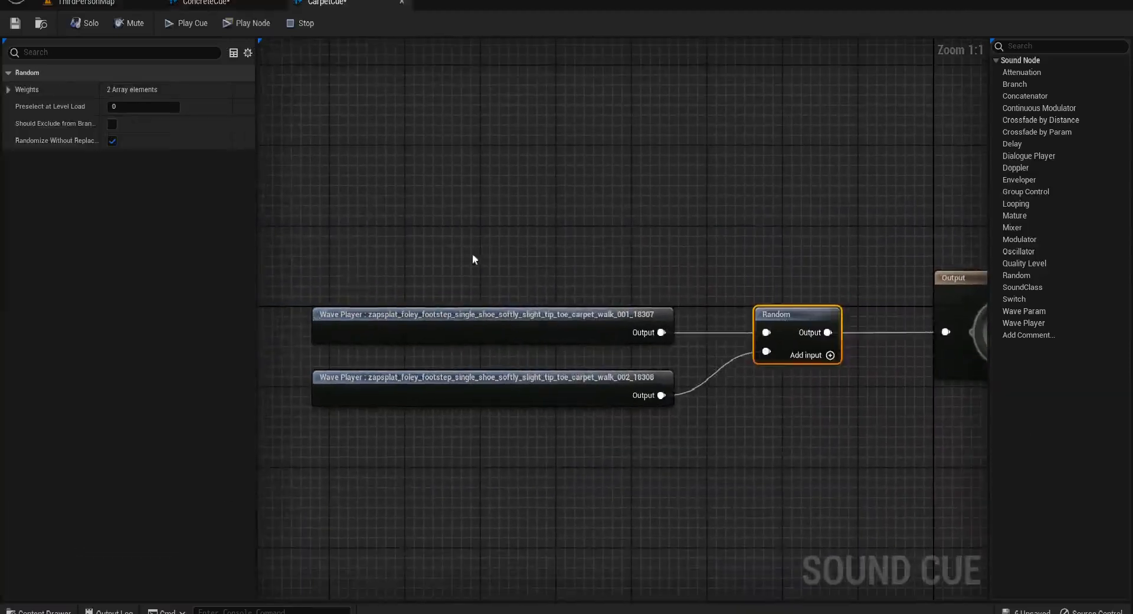
pyautogui.moveTo(337, 180); pyautogui.dragTo(519, 450)
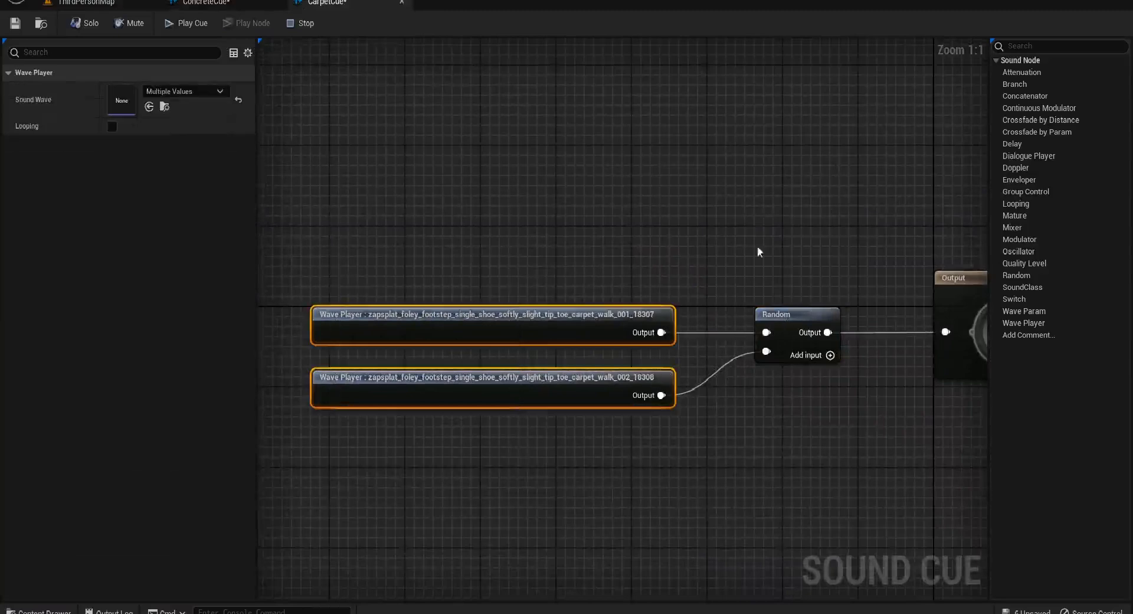
pyautogui.rightClick(757, 223)
pyautogui.write('Random')
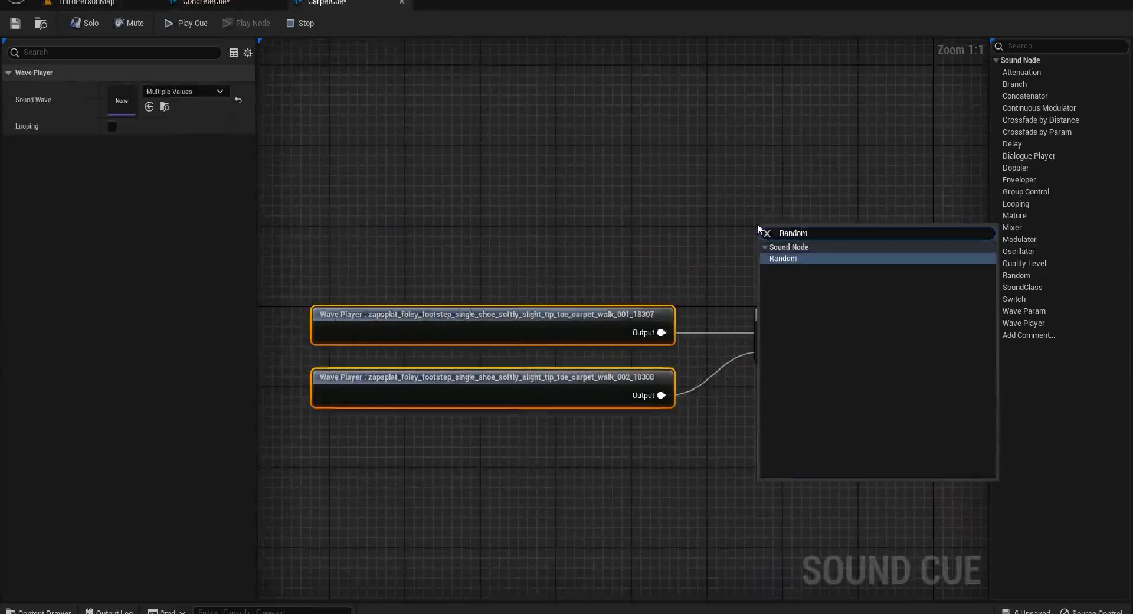
pyautogui.press('Return')
pyautogui.click(499, 162)
# - Play CarpetCue several times to hear its randomly chosen carpet footsteps
pyautogui.click(188, 28)
pyautogui.click(187, 29)
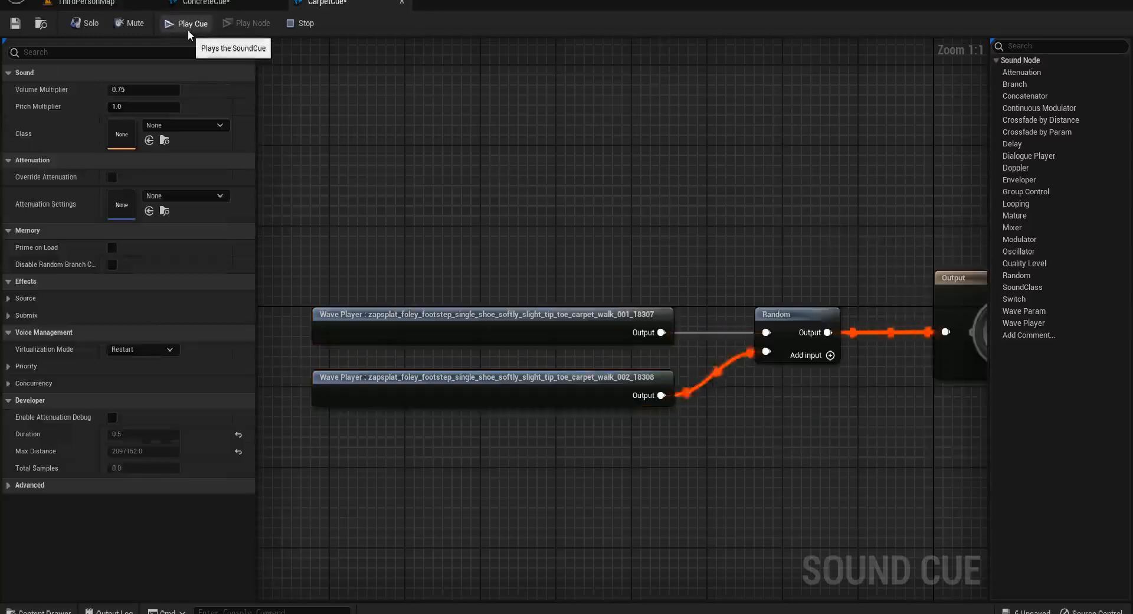
pyautogui.click(188, 30)
pyautogui.click(188, 30)
pyautogui.click(187, 29)
pyautogui.click(188, 29)
pyautogui.click(188, 30)
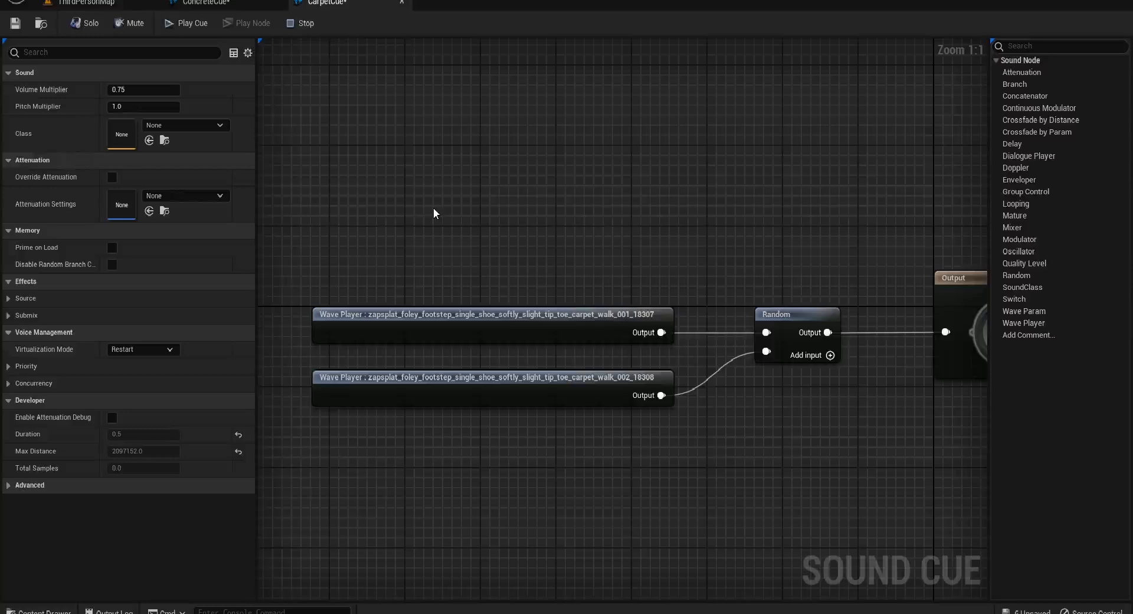
# - Switch to ConcreteCue and play it several times to hear its randomly chosen concrete footsteps
pyautogui.click(207, 3)
pyautogui.click(186, 29)
pyautogui.click(186, 28)
pyautogui.click(186, 28)
pyautogui.click(186, 28)
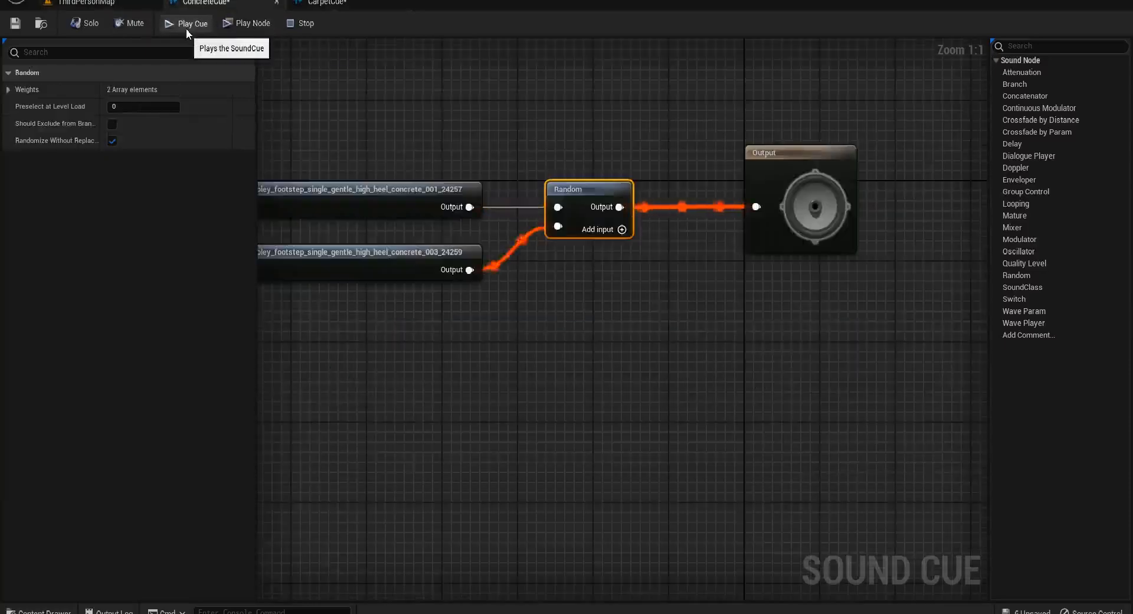
pyautogui.click(186, 29)
# - Add a third input to ConcreteCue's Random node and remove it again
pyautogui.click(86, 3)
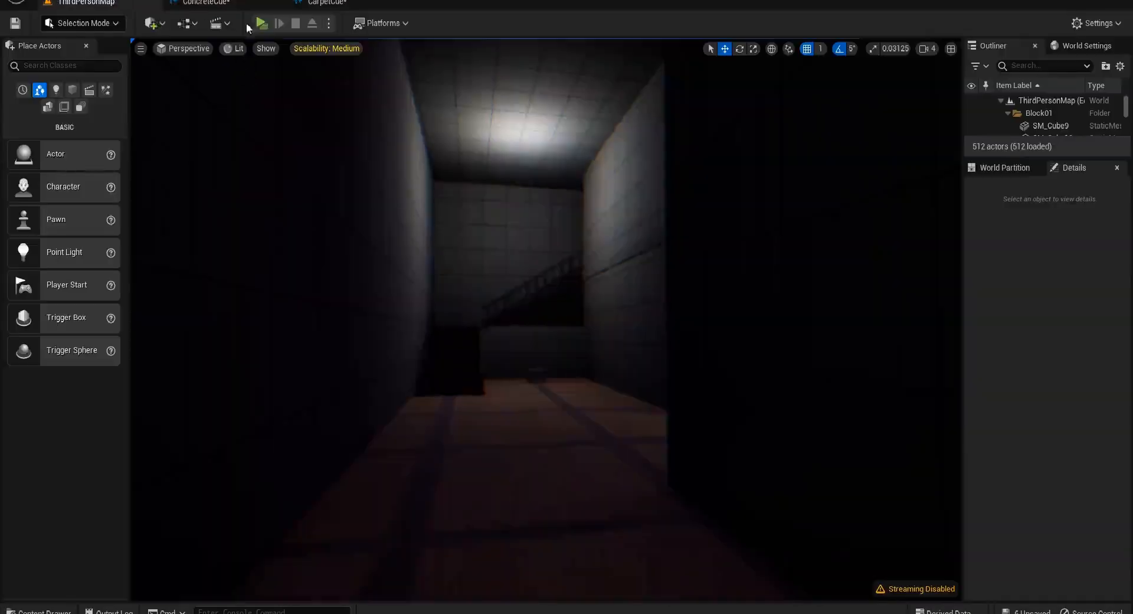
pyautogui.click(201, 3)
pyautogui.click(622, 229)
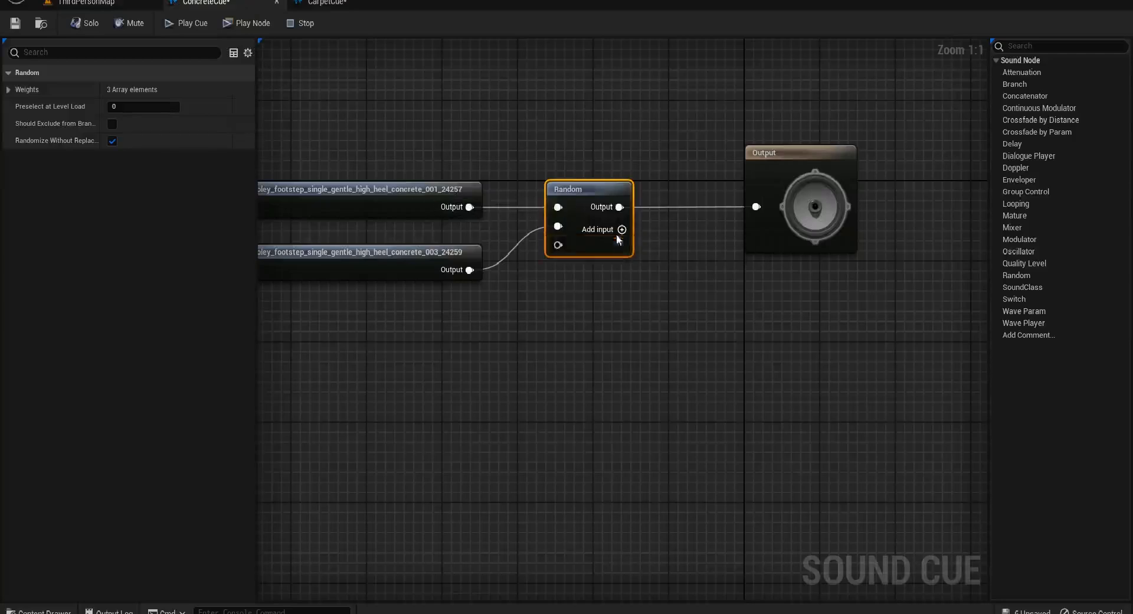
pyautogui.rightClick(558, 245)
pyautogui.click(599, 297)
pyautogui.click(559, 328)
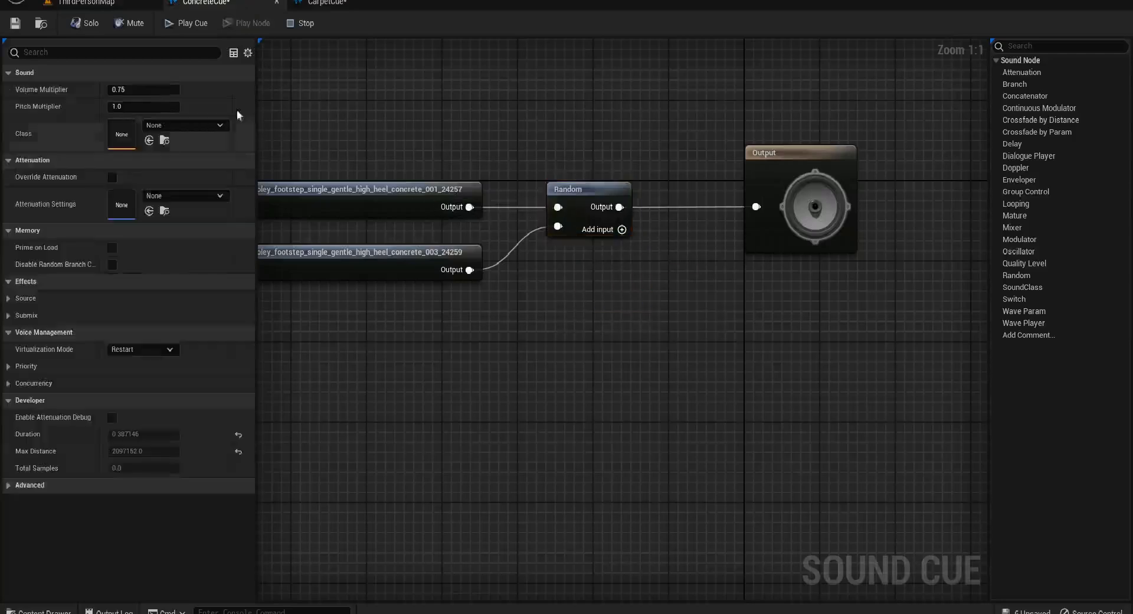
# - Create a physical material named CarpetPM in the ThirdPerson Sounds folder
pyautogui.click(85, 3)
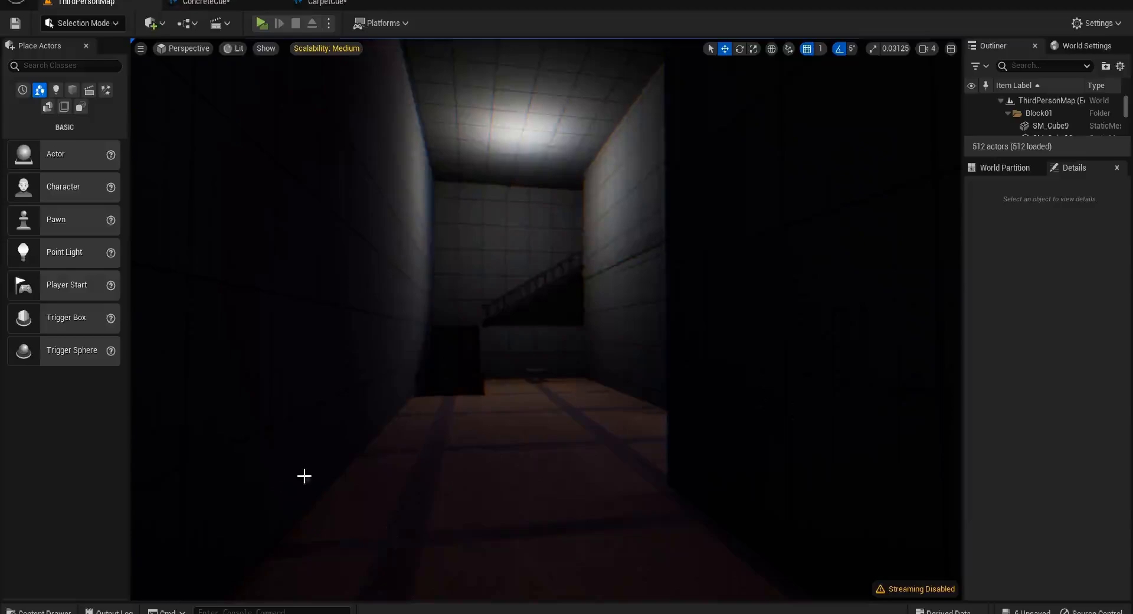
pyautogui.click(39, 610)
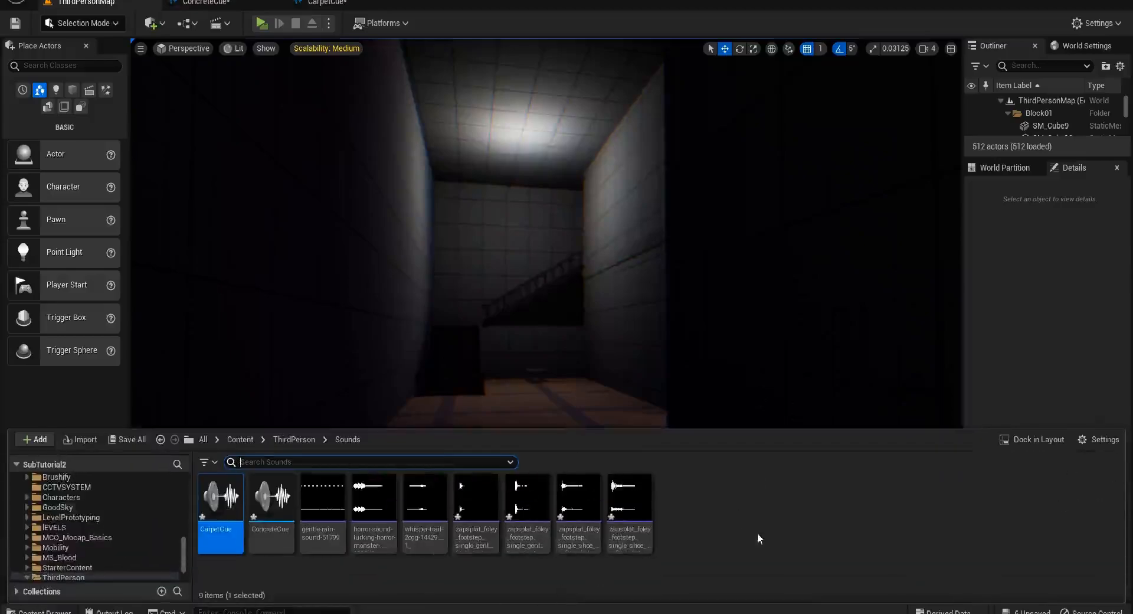
pyautogui.rightClick(679, 496)
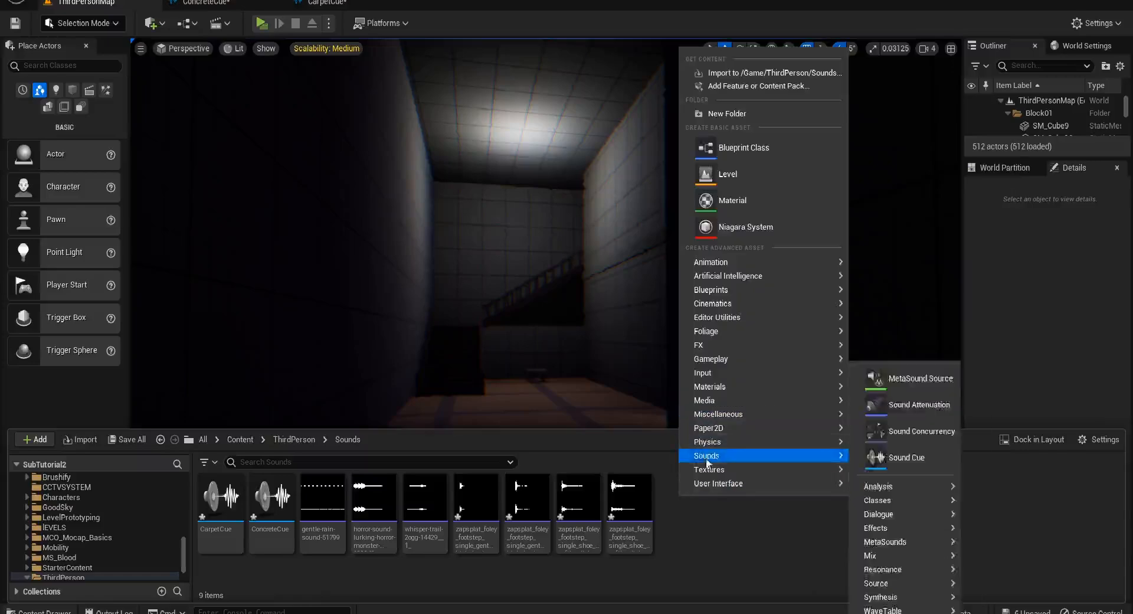
pyautogui.moveTo(737, 386)
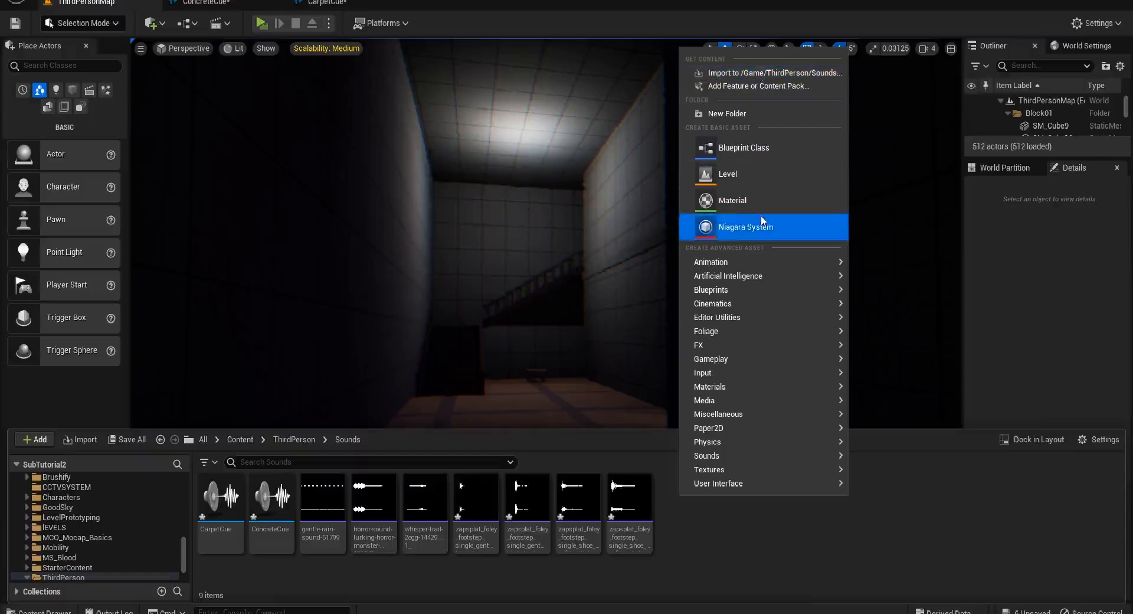
pyautogui.write('phy')
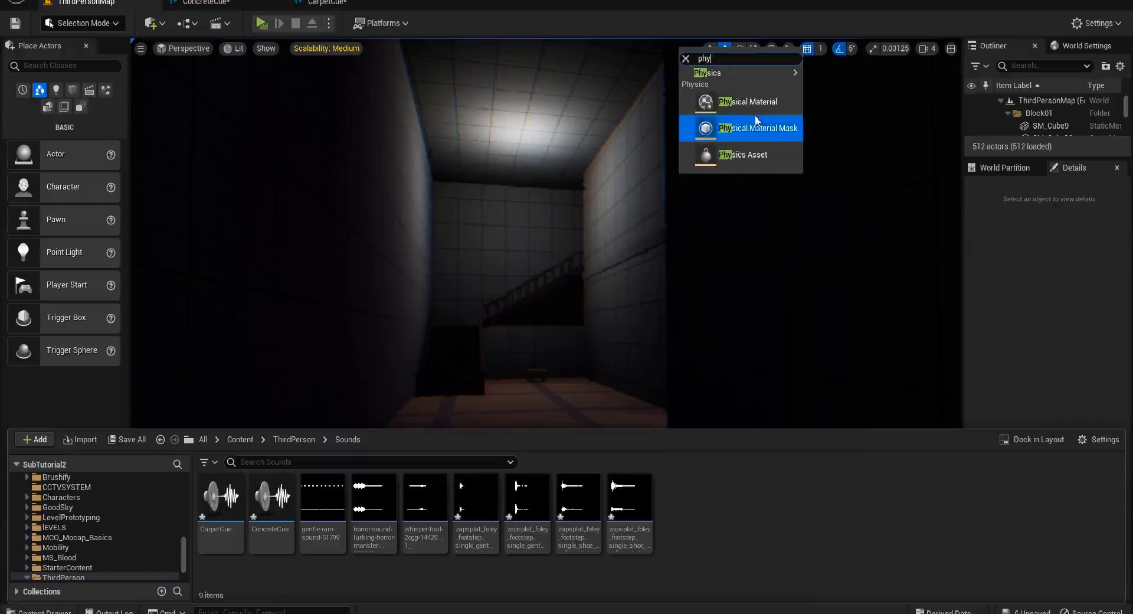
pyautogui.click(747, 101)
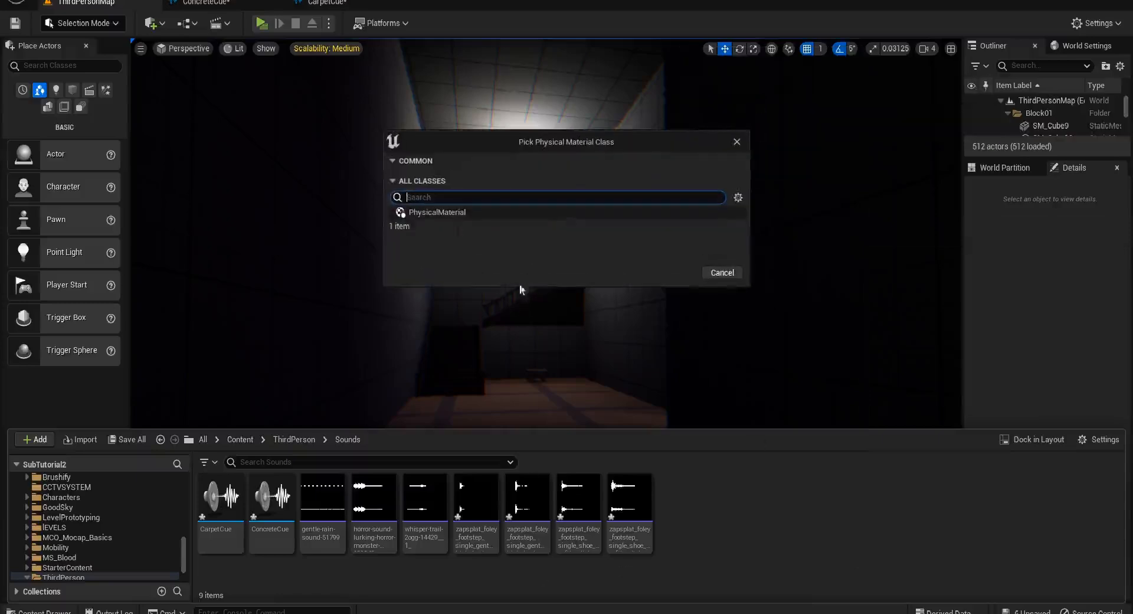
pyautogui.click(448, 212)
pyautogui.click(676, 273)
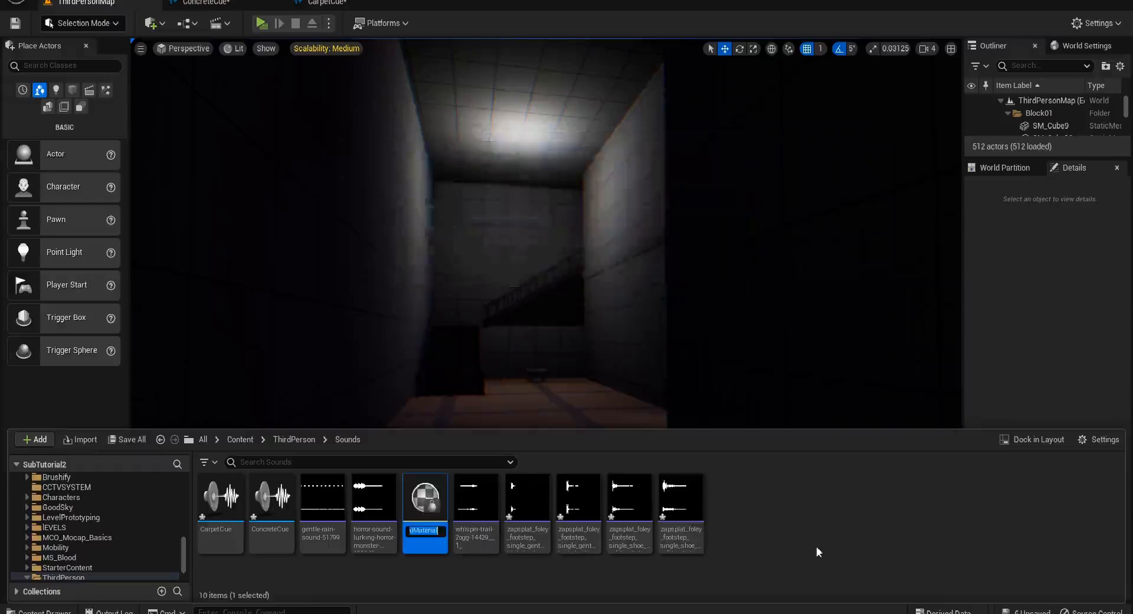
pyautogui.write('C')
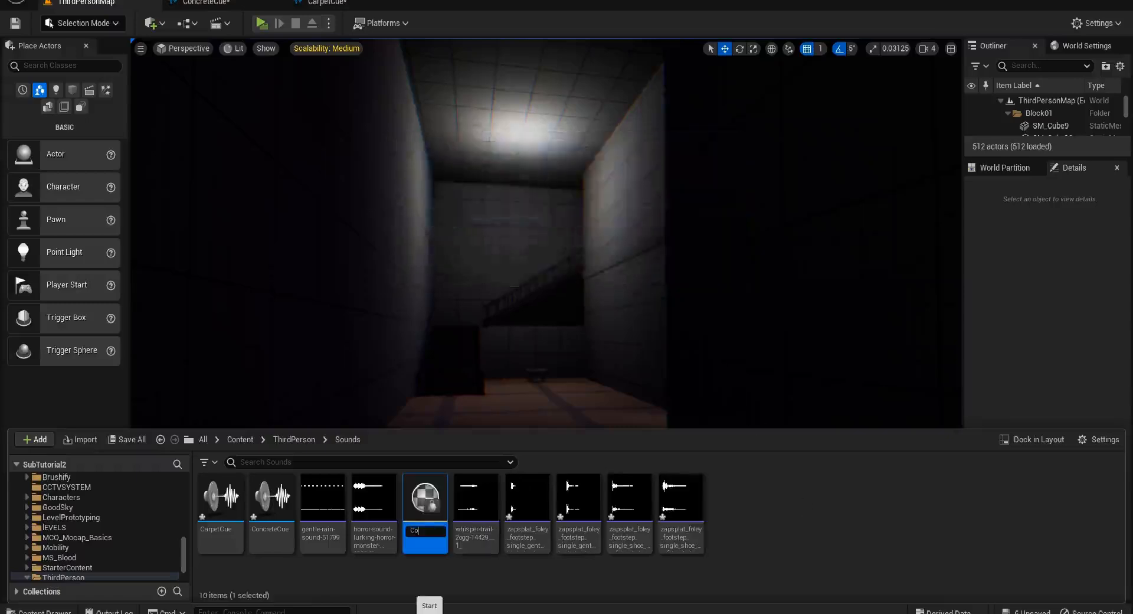
pyautogui.write('arpetPM')
pyautogui.press('Return')
# - Duplicate the CarpetPM physical material and name the copy ConcretePM
pyautogui.rightClick(737, 513)
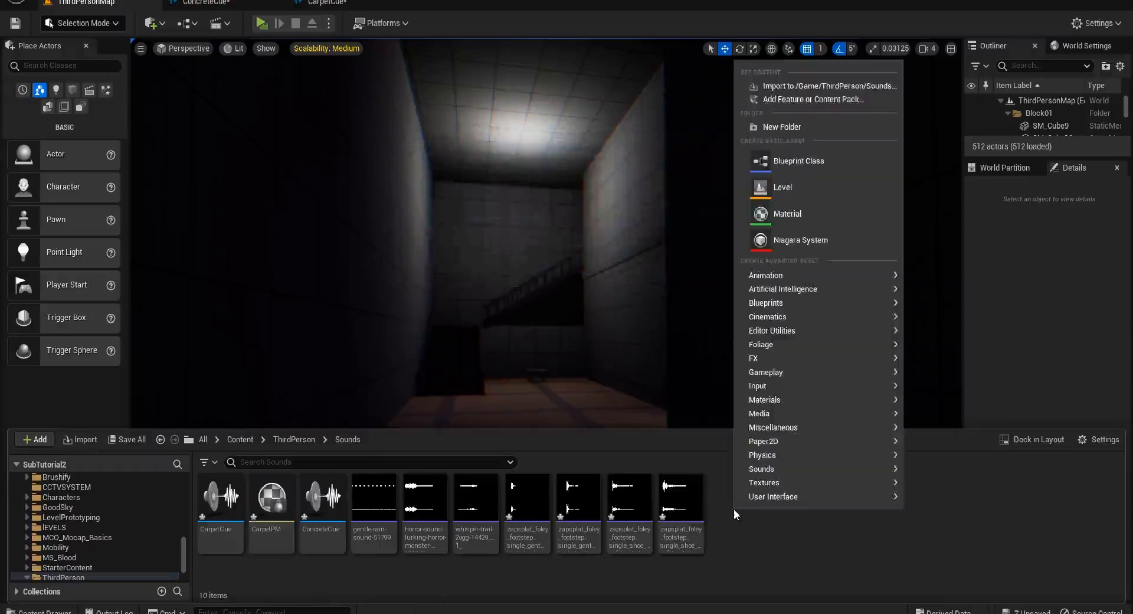
pyautogui.click(319, 519)
pyautogui.rightClick(281, 525)
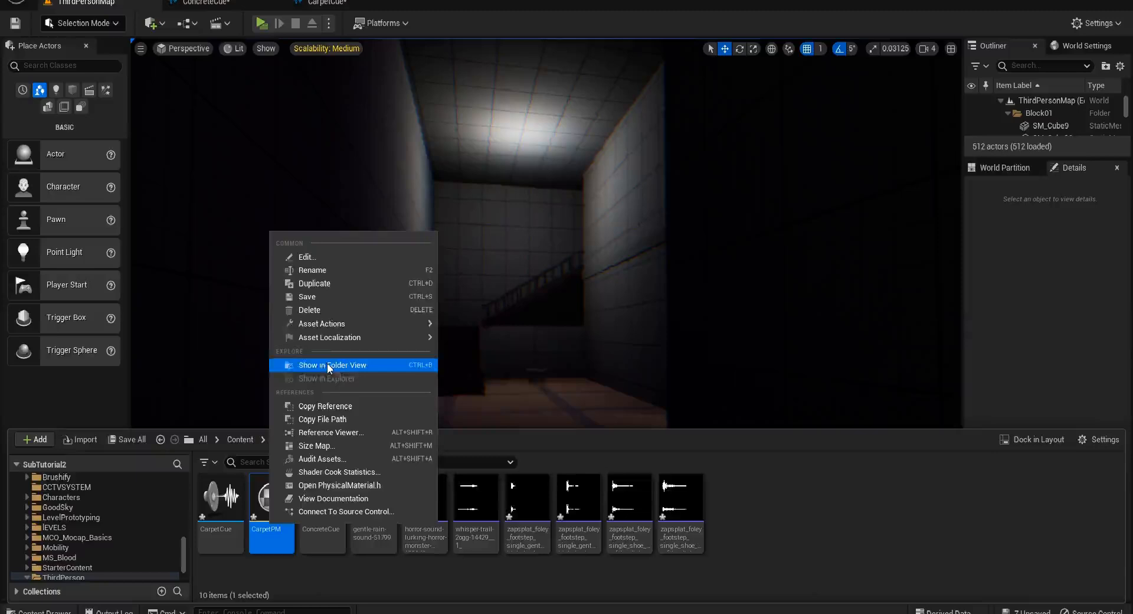
pyautogui.click(349, 285)
pyautogui.write('Conc')
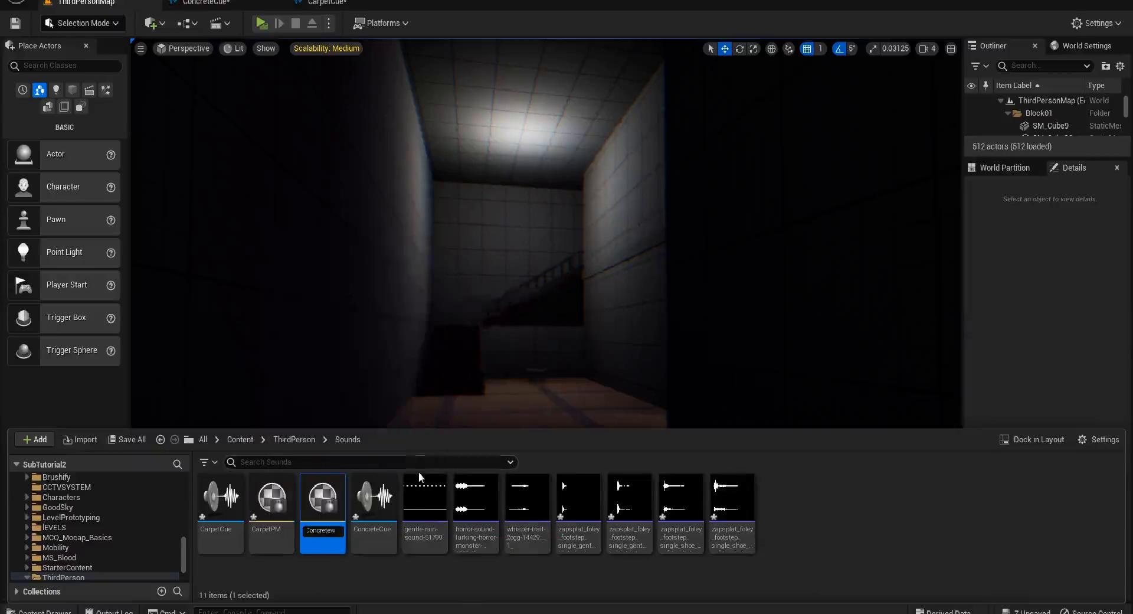
pyautogui.write('retePM')
pyautogui.press('Return')
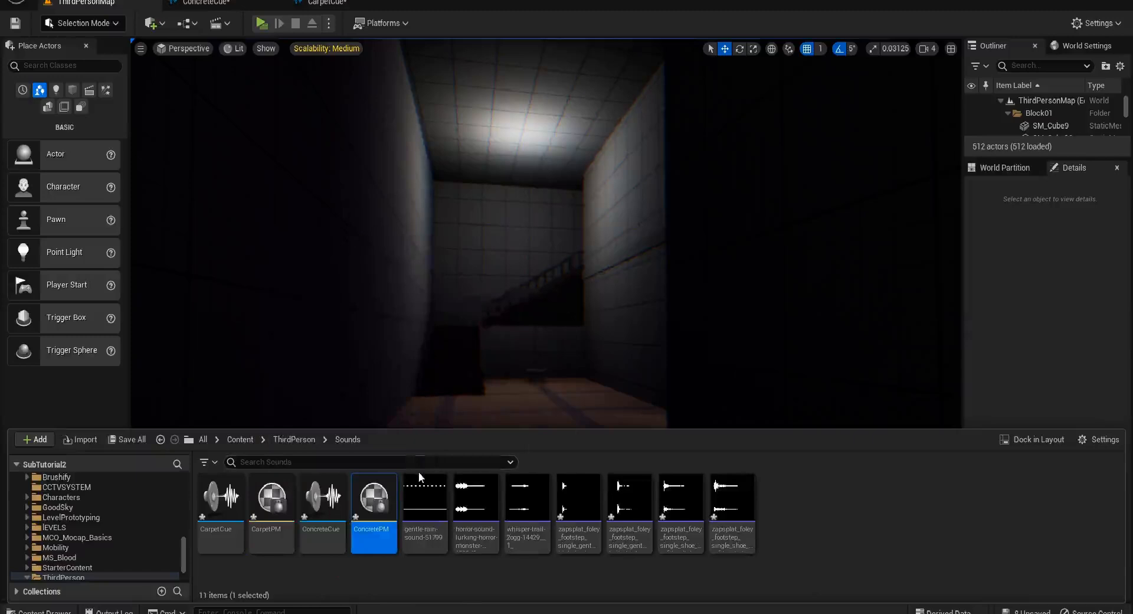
pyautogui.click(276, 569)
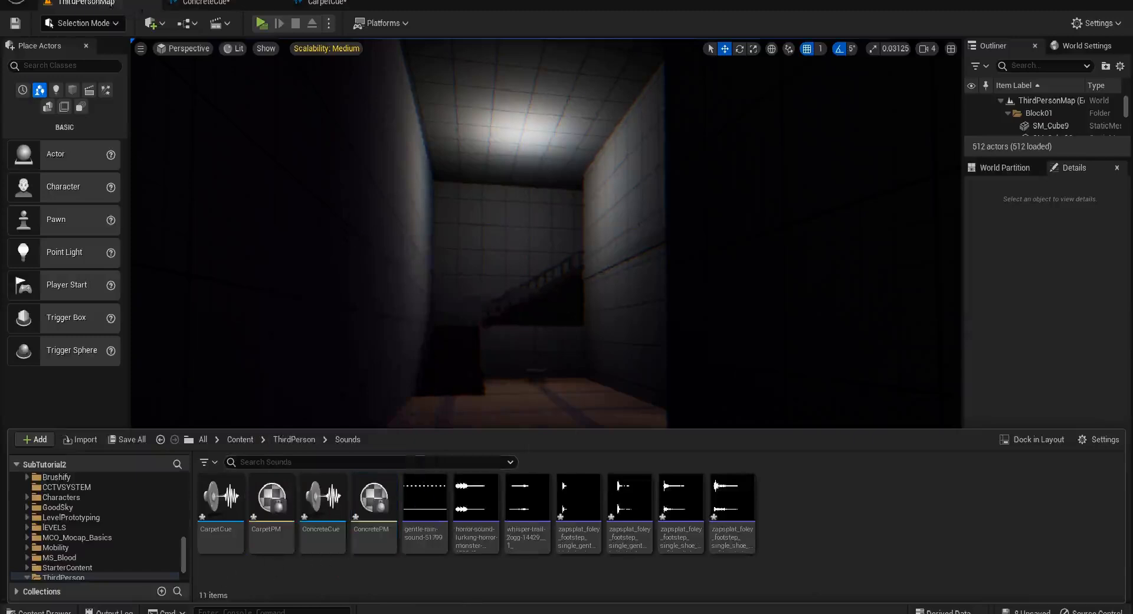
# - Open the Physics page of the Project Settings and look through its list of Physical Surface types
pyautogui.click(71, 0)
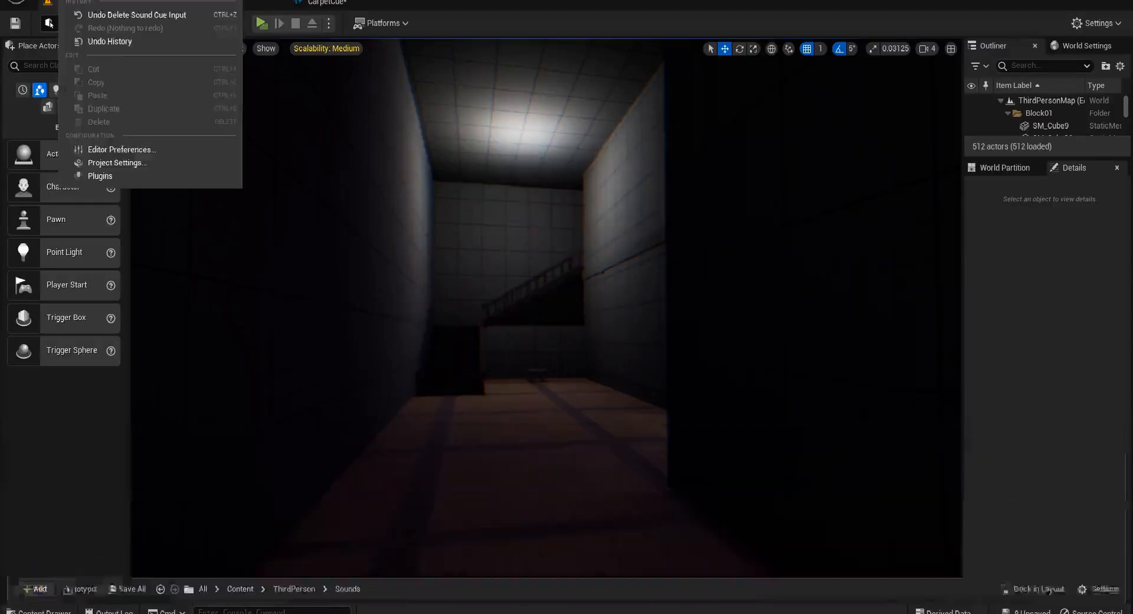
pyautogui.click(129, 165)
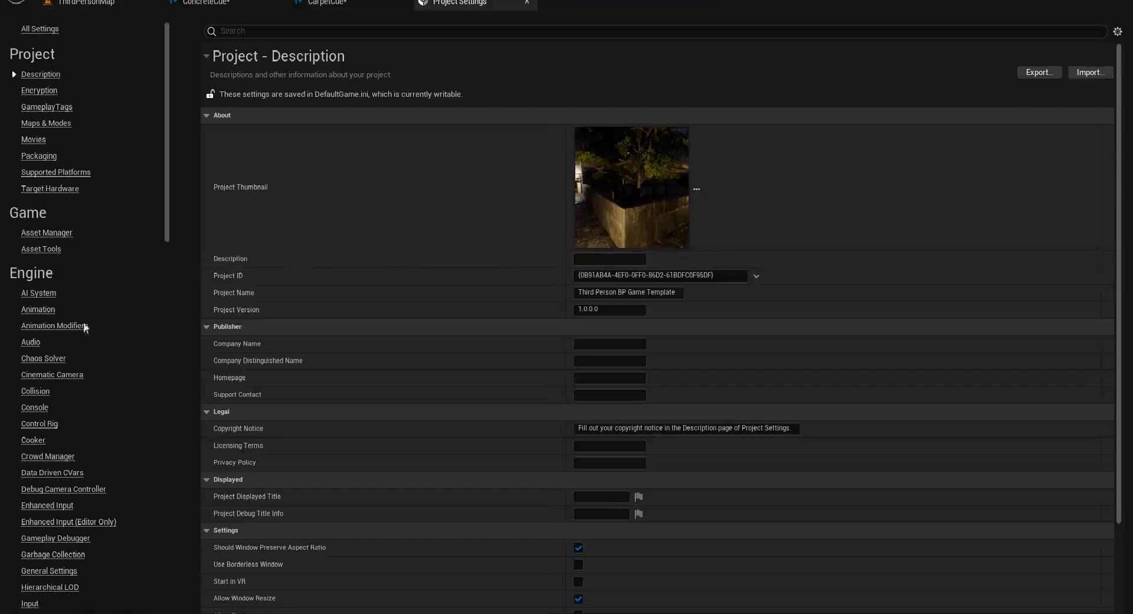
pyautogui.scroll(-10, 100, 440)
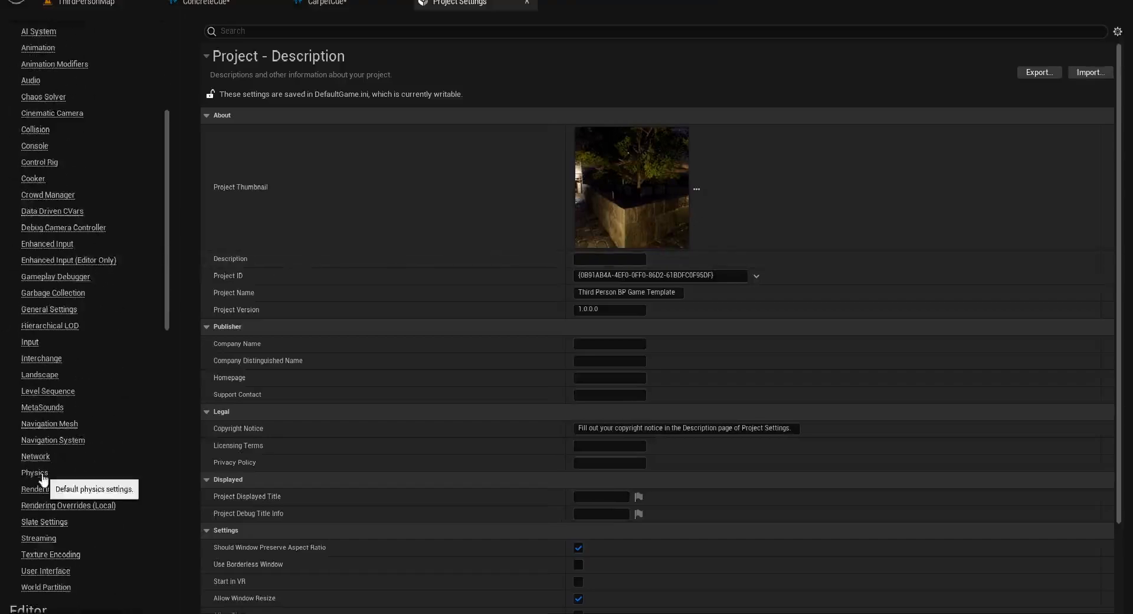
pyautogui.click(34, 472)
pyautogui.scroll(-10, 504, 387)
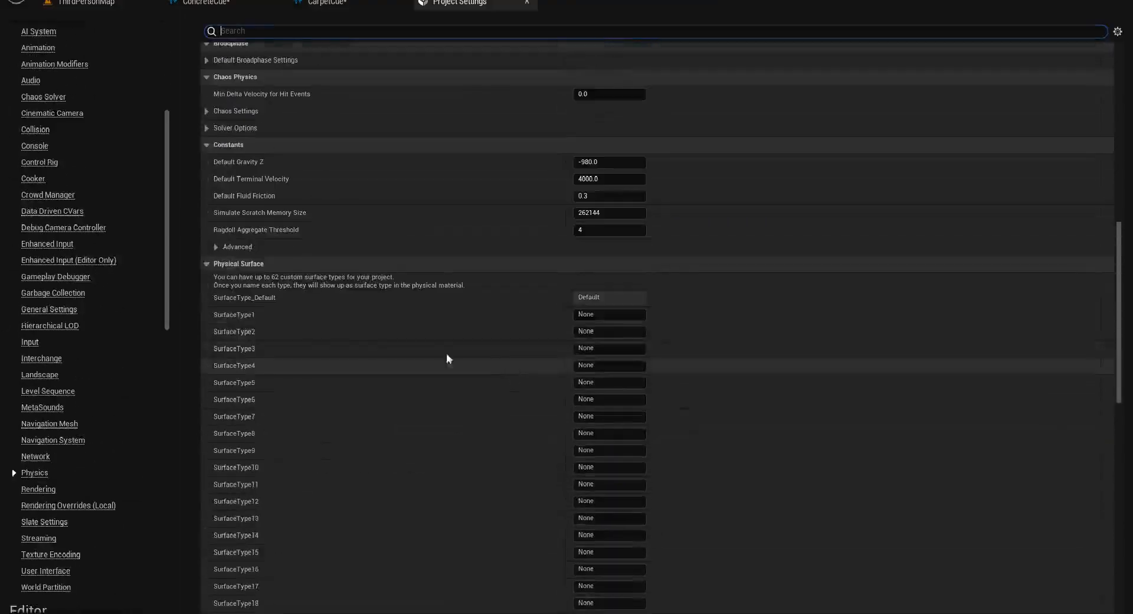
pyautogui.click(578, 274)
pyautogui.scroll(-2, 460, 376)
pyautogui.scroll(-6, 459, 375)
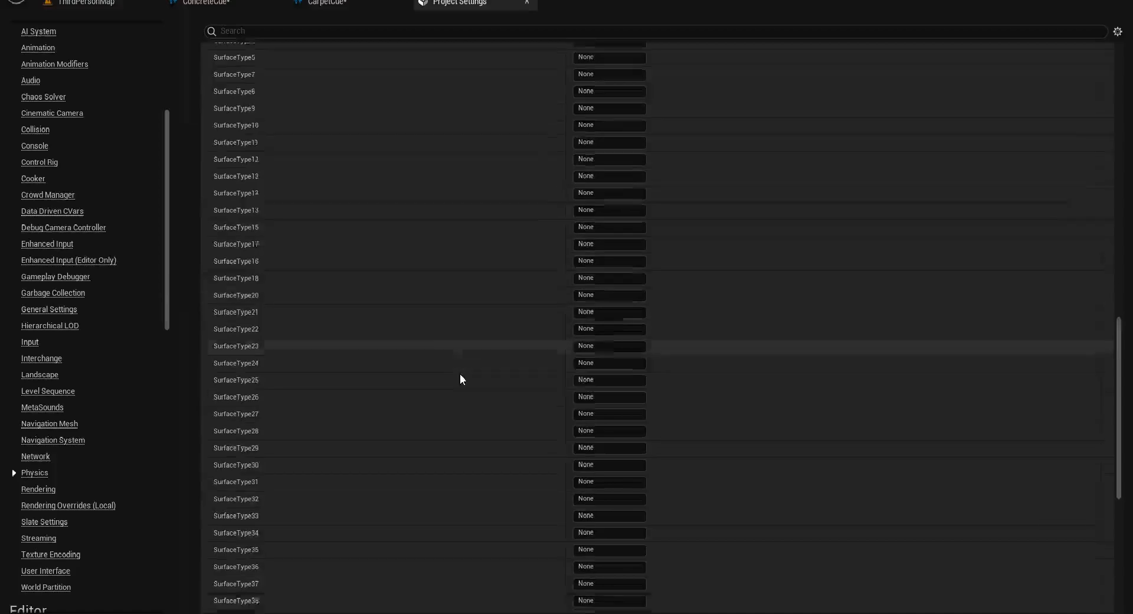
pyautogui.scroll(6, 460, 375)
pyautogui.scroll(4, 462, 370)
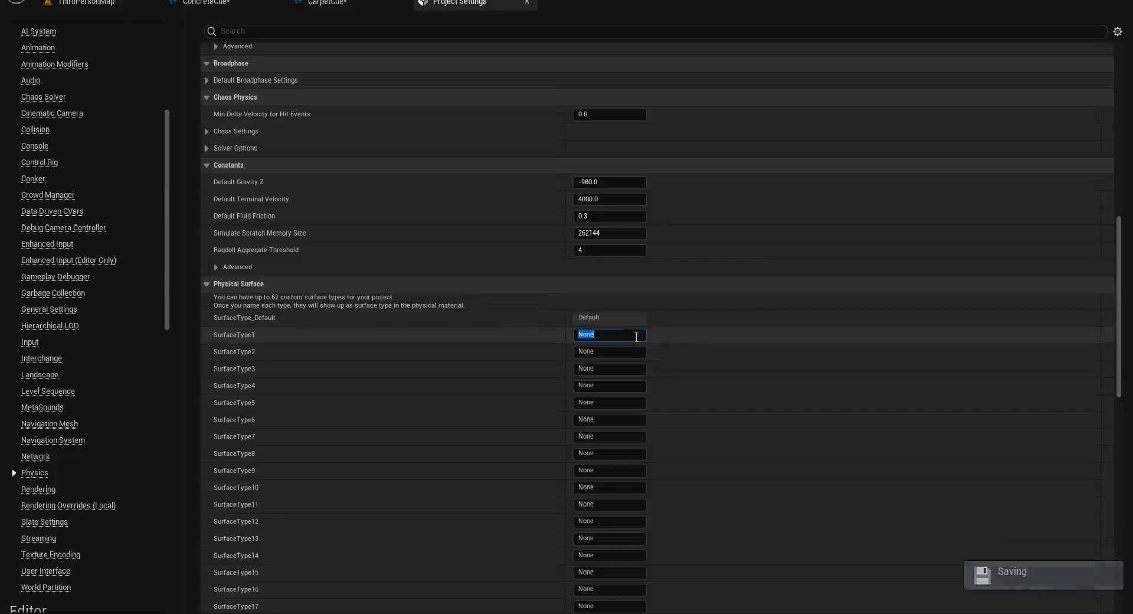
# - Name the physical surface SurfaceType1 Carpet and SurfaceType2 Concrete
pyautogui.write('rpet')
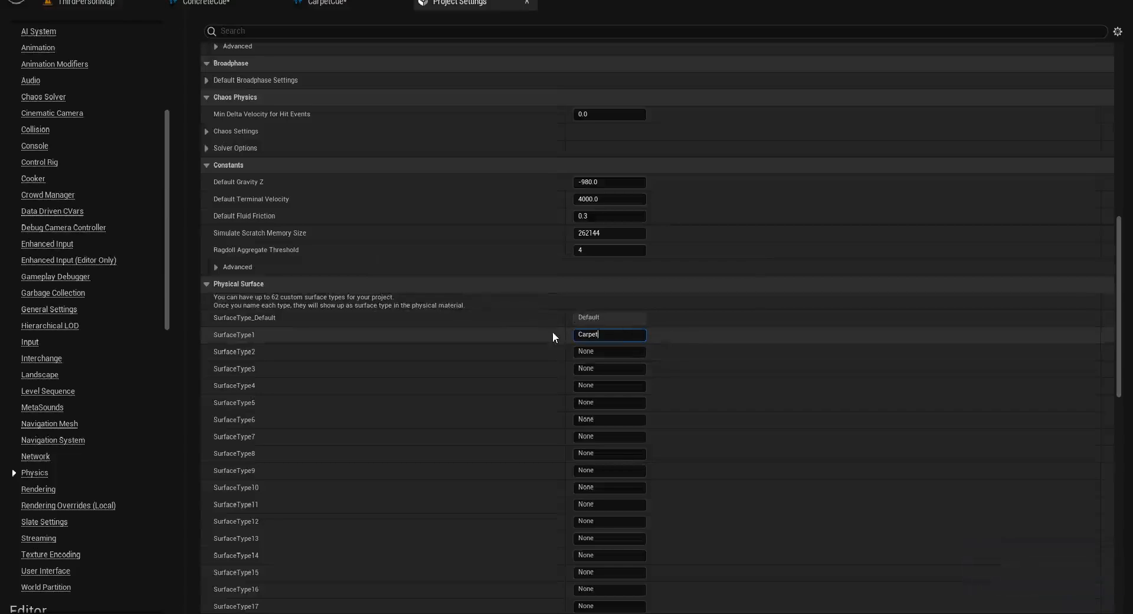
pyautogui.press('Tab')
pyautogui.write('Conctrete')
pyautogui.press('Return')
# - Open the CarpetPM physical material from the level's content and set its Surface Type to Carpet
pyautogui.click(84, 4)
pyautogui.click(38, 611)
pyautogui.doubleClick(281, 506)
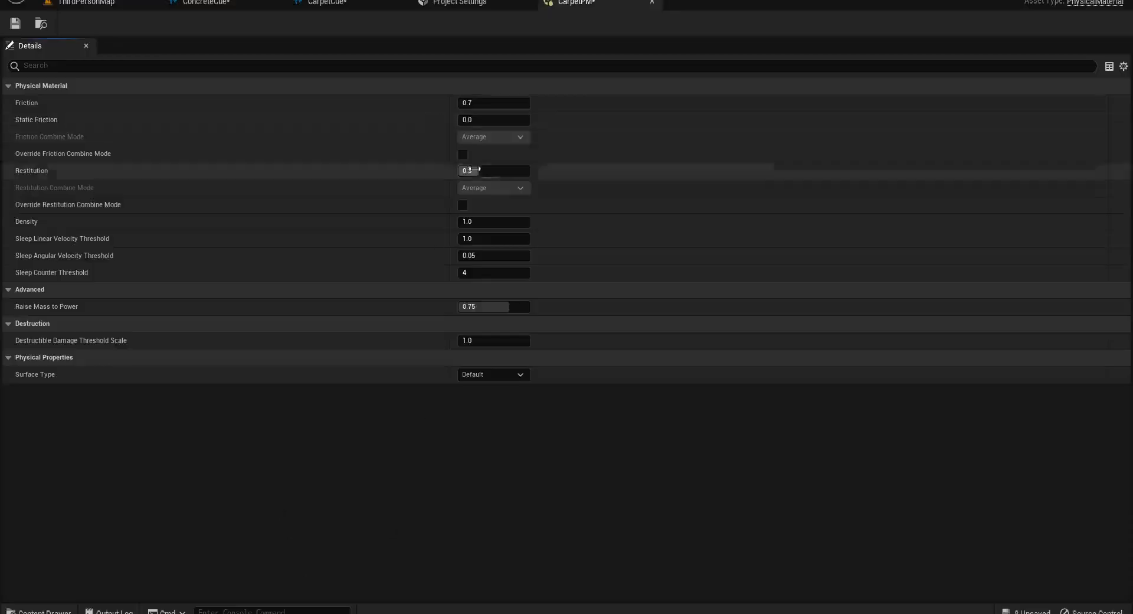
pyautogui.click(504, 374)
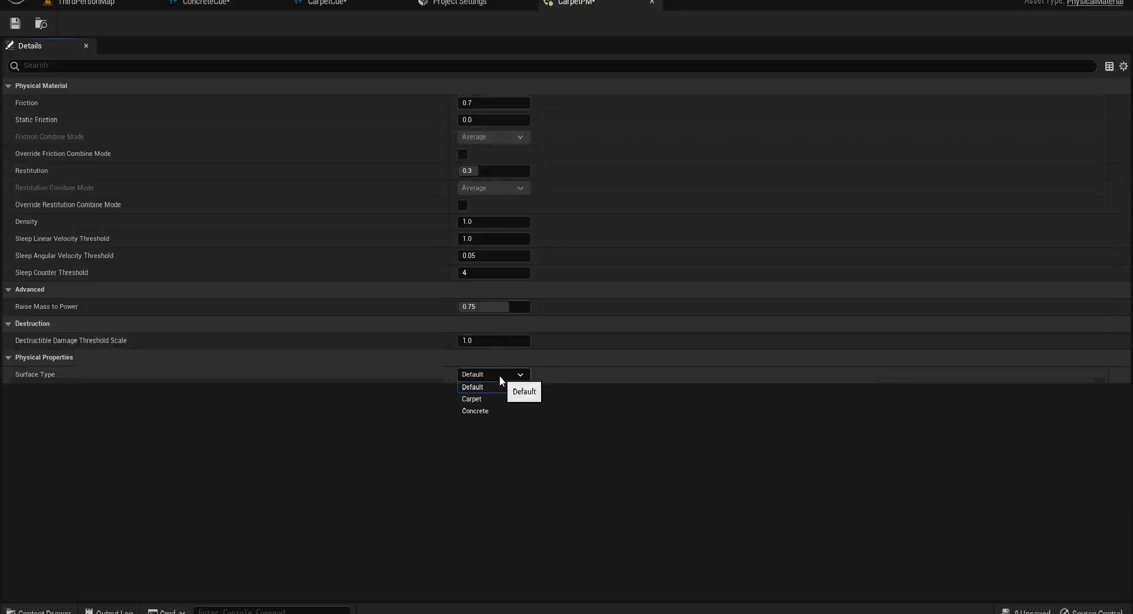
pyautogui.click(493, 398)
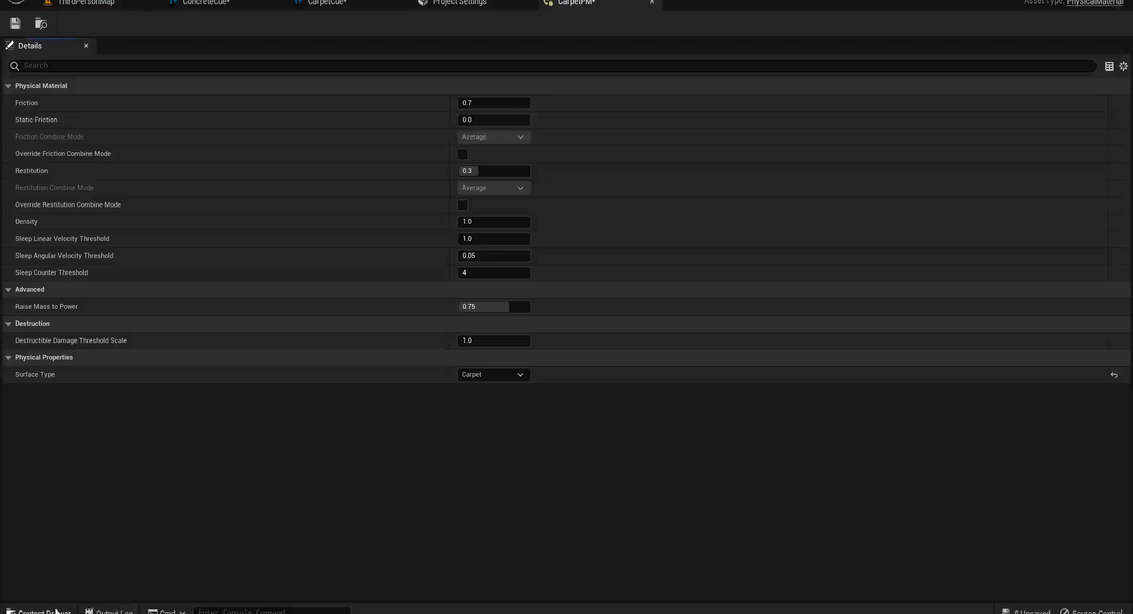
# - Open the ConcretePM physical material and set its Surface Type to Concrete
pyautogui.click(56, 611)
pyautogui.doubleClick(373, 466)
pyautogui.click(480, 372)
pyautogui.click(472, 407)
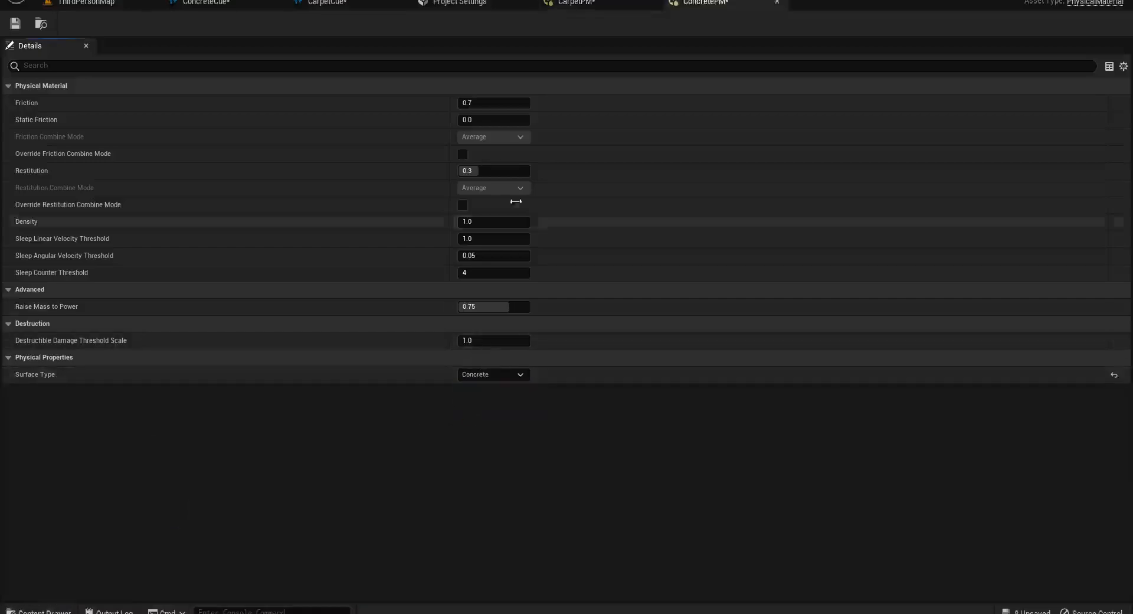
# - Close both physical material editors and the Project Settings, and save all modified assets
pyautogui.click(775, 3)
pyautogui.click(653, 2)
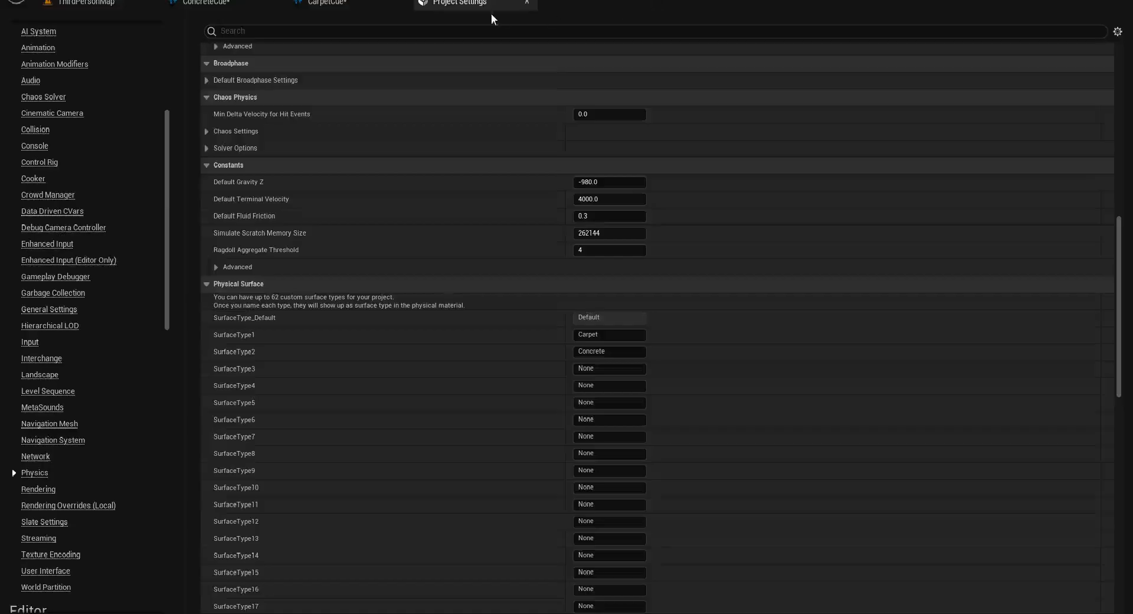
pyautogui.click(527, 3)
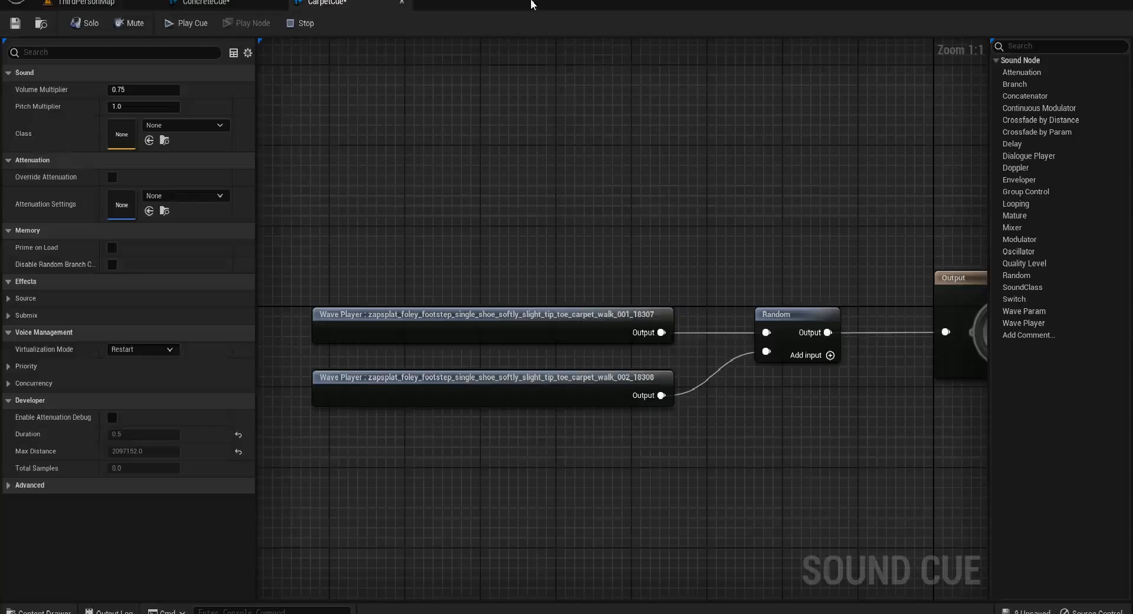
pyautogui.click(39, 610)
pyautogui.click(128, 397)
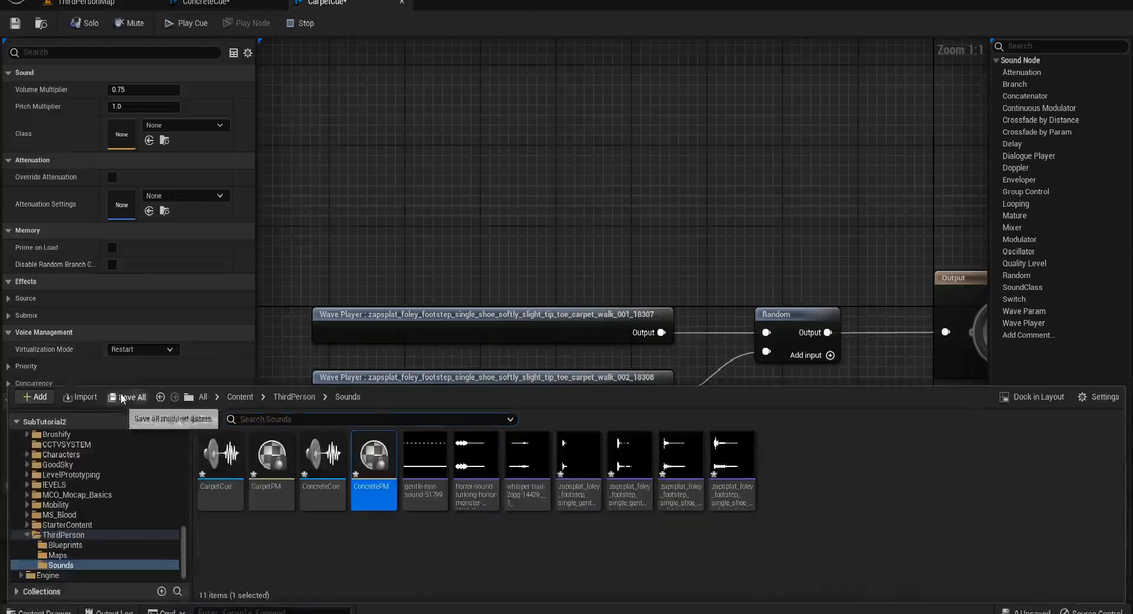
pyautogui.click(634, 447)
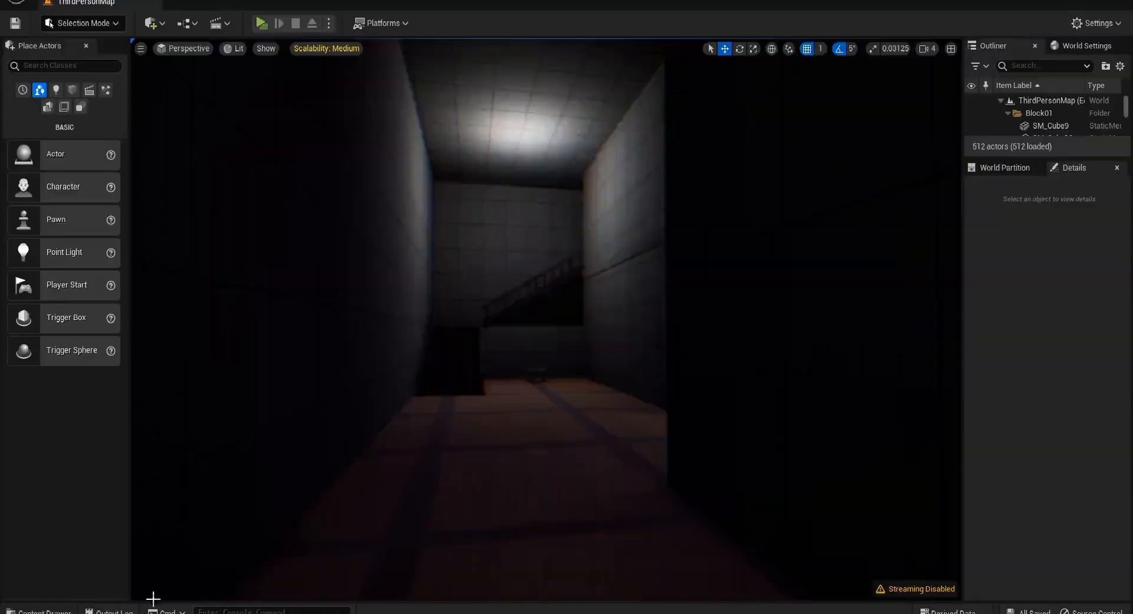
# - Open the Idlewalk blend space from the ThirdPerson Blueprints folder
pyautogui.click(56, 611)
pyautogui.click(290, 444)
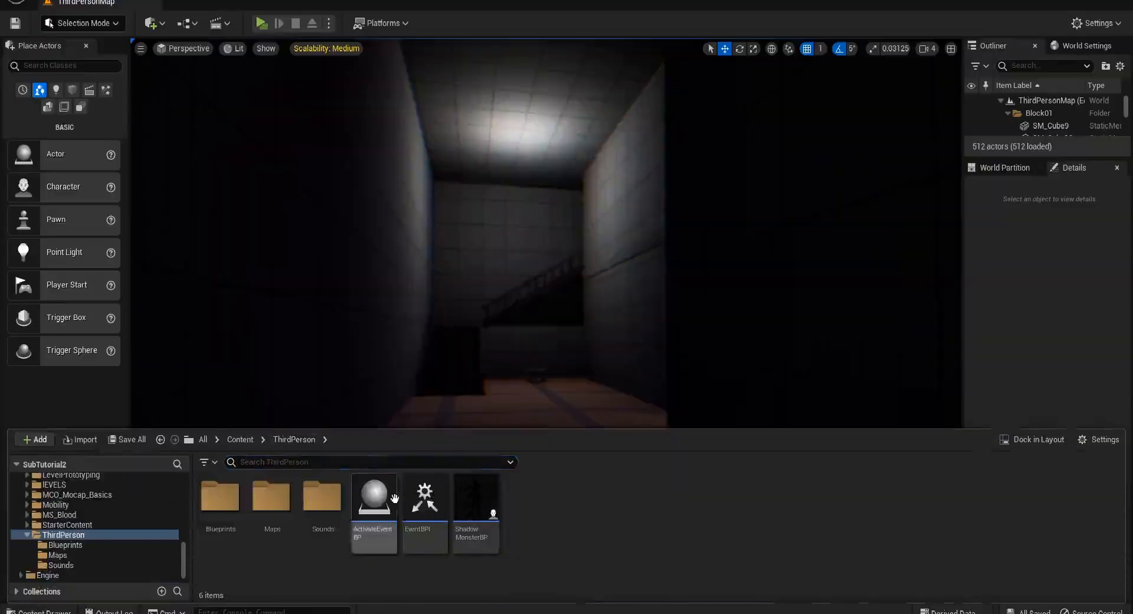
pyautogui.doubleClick(220, 501)
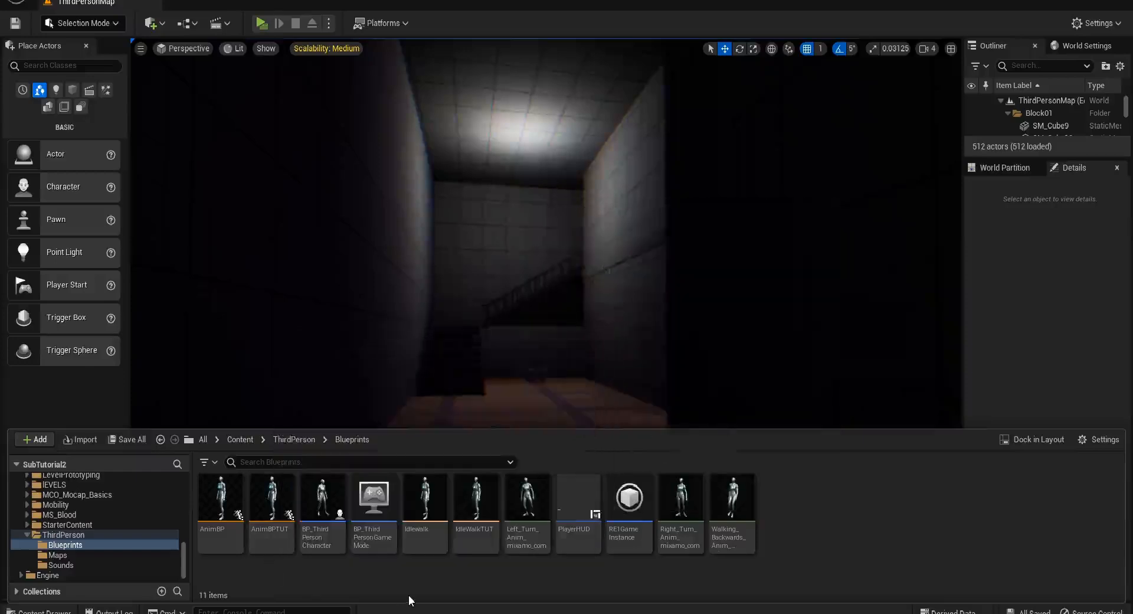
pyautogui.click(435, 506)
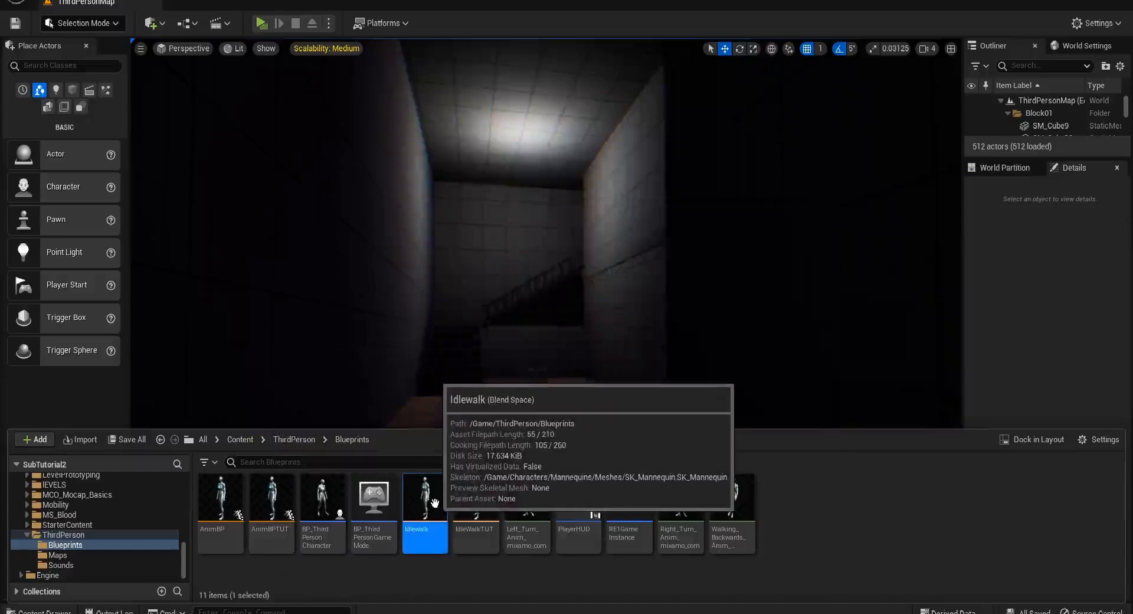
pyautogui.doubleClick(431, 487)
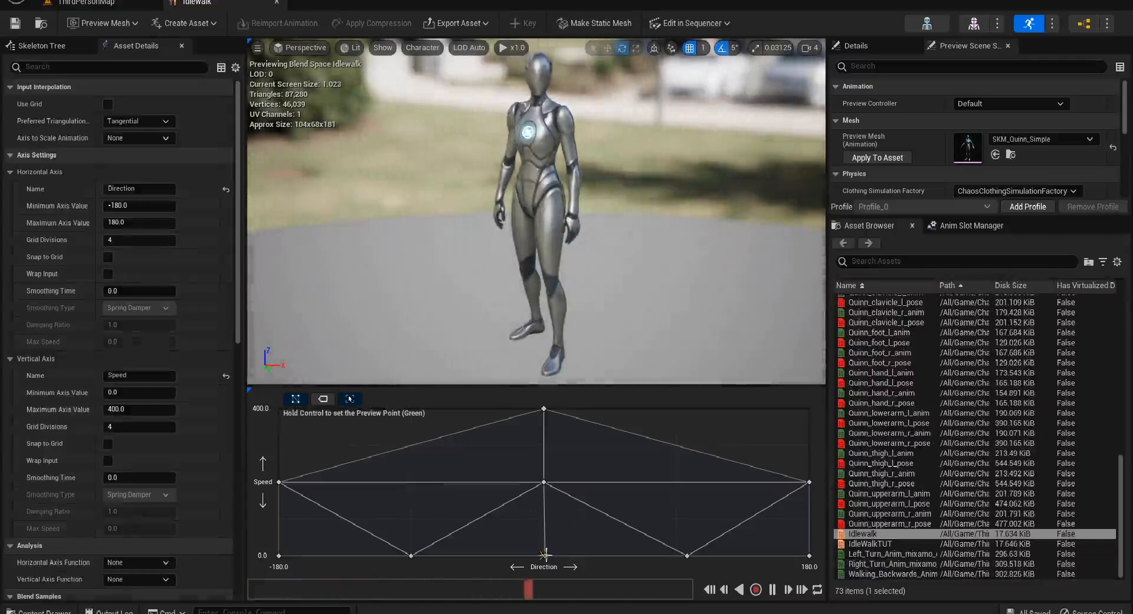
# - Check the blend space sample at direction 0 and speed 200, then filter the animation assets by Walk and open MM_Walk_InPlace
pyautogui.click(544, 482)
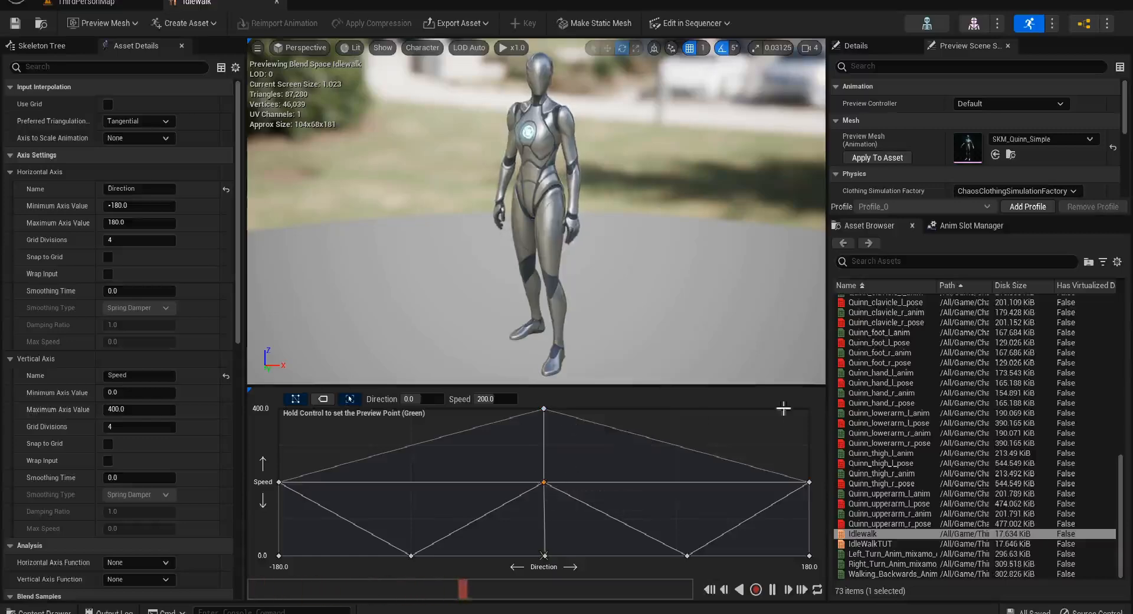
pyautogui.write('Walk')
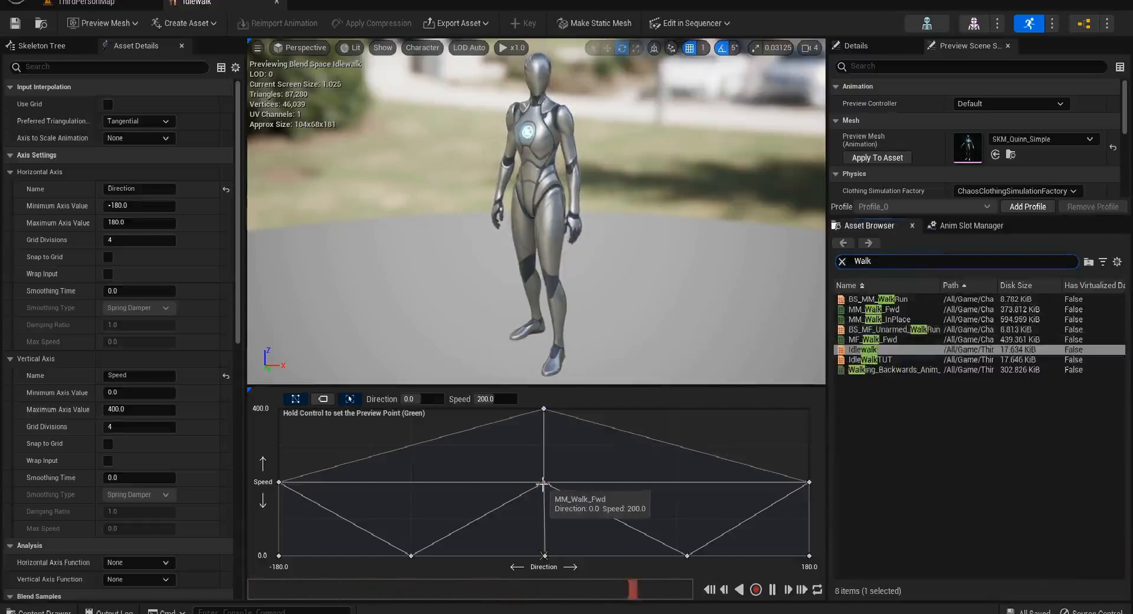
pyautogui.click(894, 318)
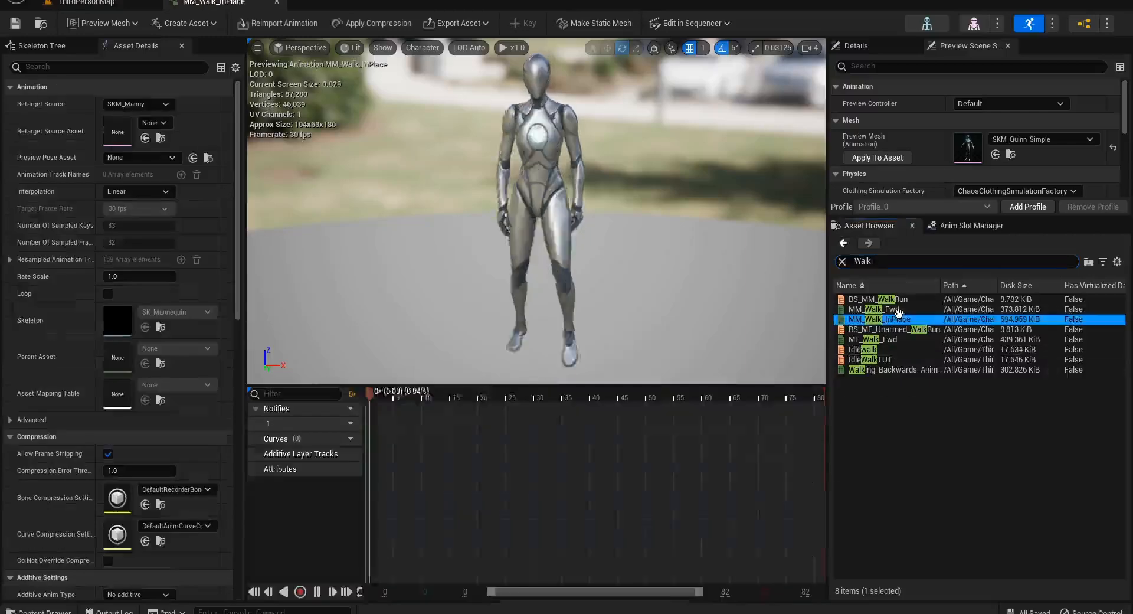
# - Open the MM_Walk_Fwd animation and add a new notify named Footsteps just before the first foot sync marker
pyautogui.click(897, 309)
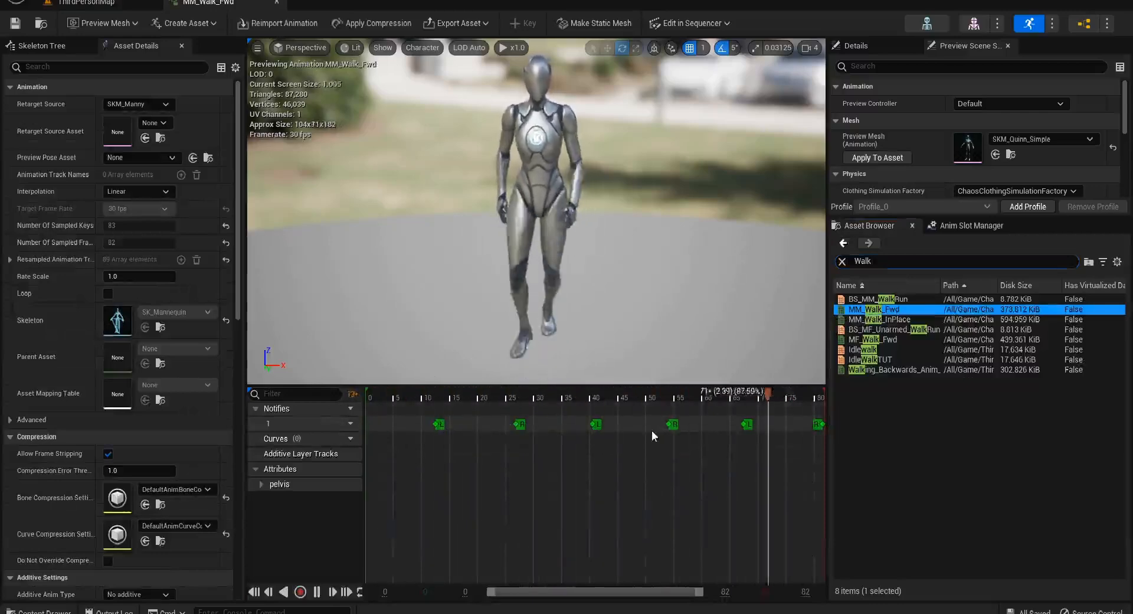
pyautogui.rightClick(420, 422)
pyautogui.moveTo(461, 449)
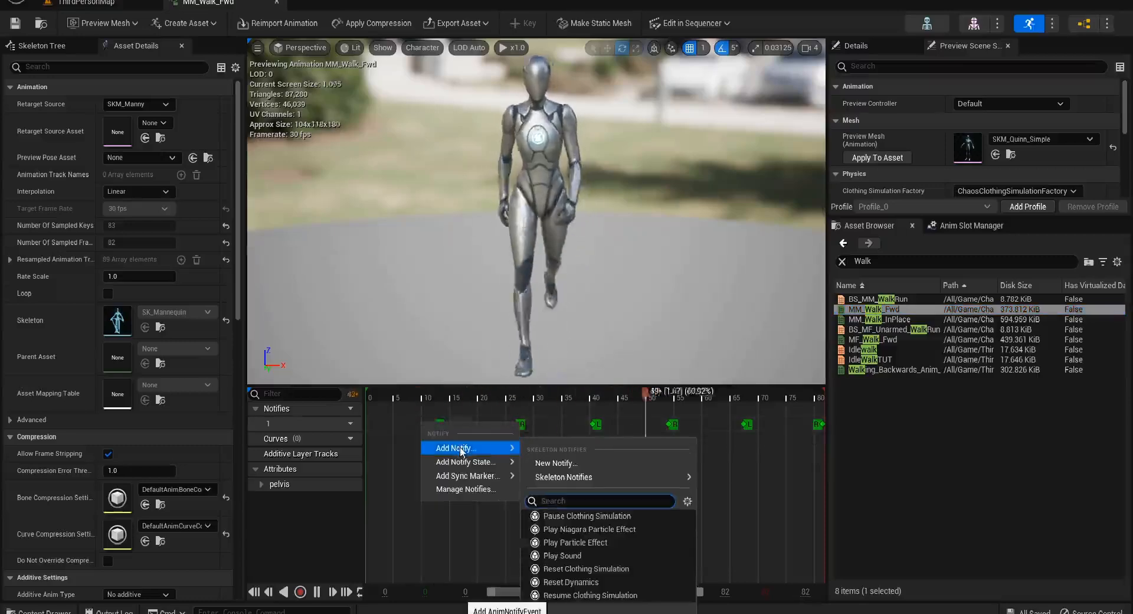
pyautogui.click(546, 464)
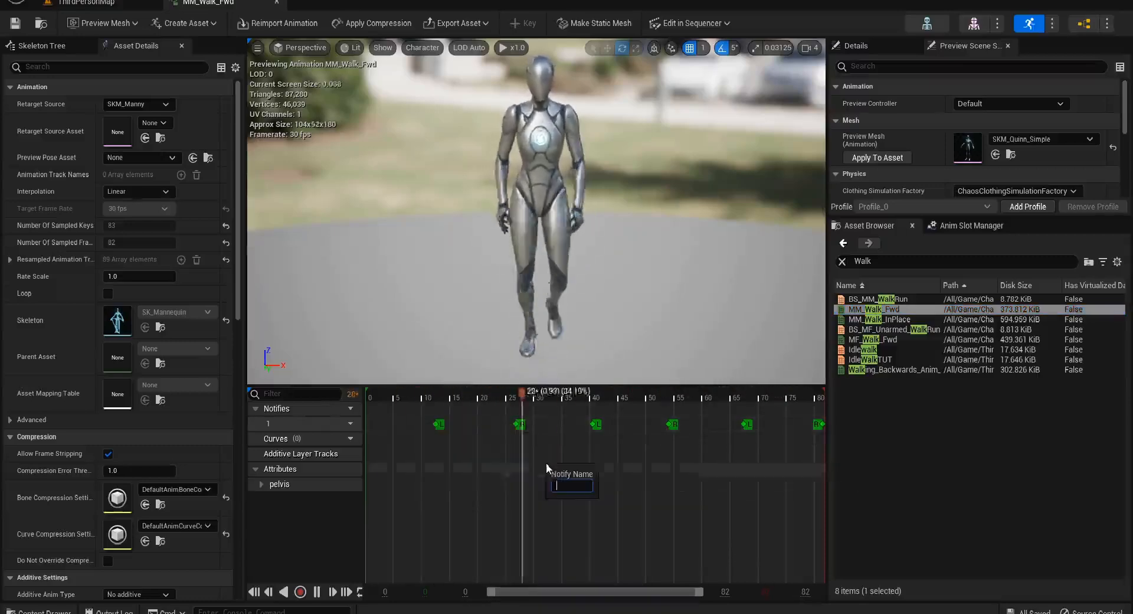
pyautogui.write('Foots')
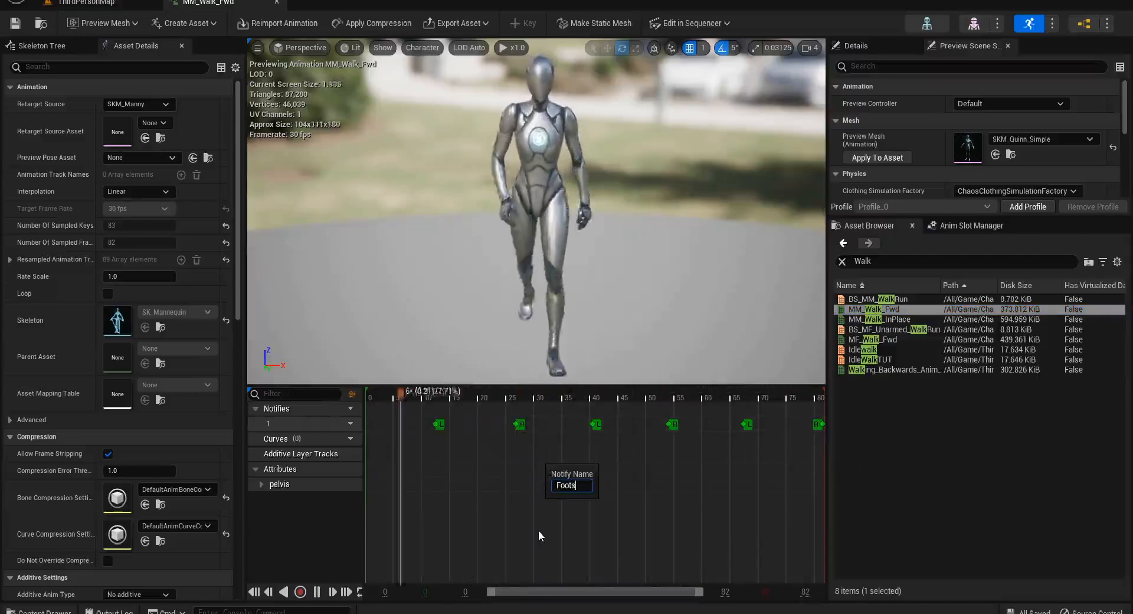
pyautogui.write('te')
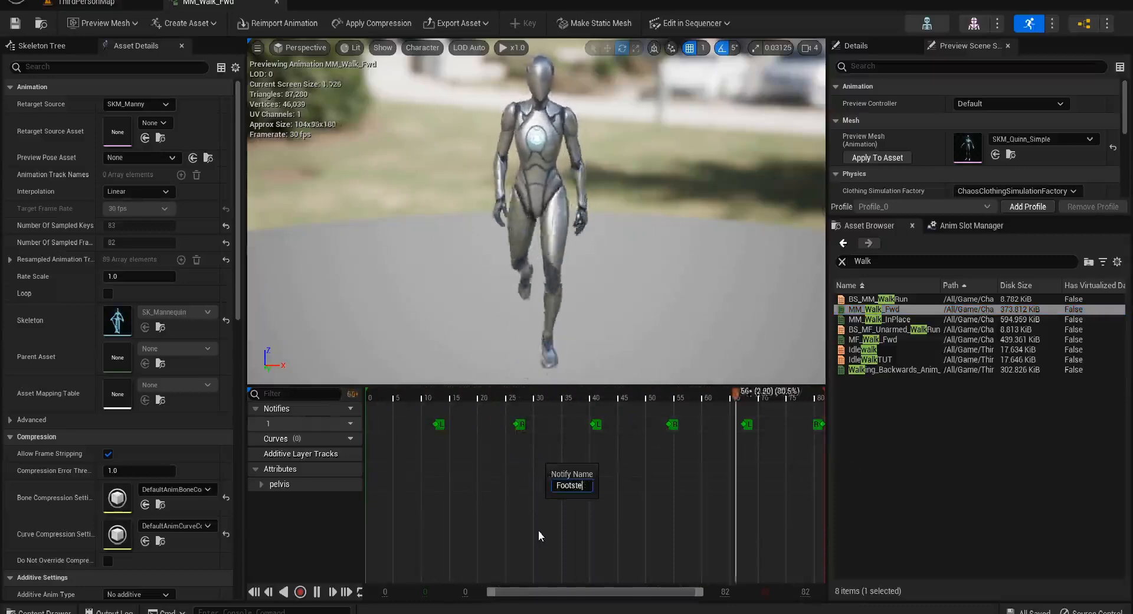
pyautogui.write('ps')
pyautogui.press('Return')
# - Align Footsteps notifies with all six foot sync markers in MM_Walk_Fwd, copying the notify as needed, and save the animation
pyautogui.moveTo(421, 425)
pyautogui.mouseDown()
pyautogui.moveTo(449, 439)
pyautogui.moveTo(567, 429)
pyautogui.moveTo(538, 423)
pyautogui.moveTo(642, 426)
pyautogui.moveTo(593, 431)
pyautogui.mouseUp()
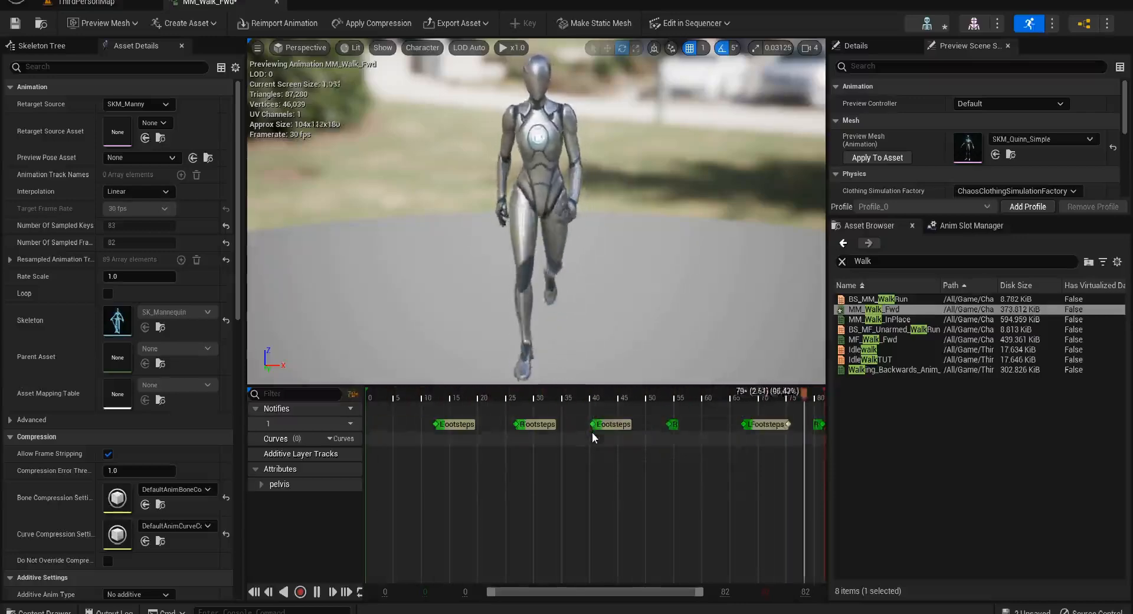
pyautogui.moveTo(769, 425); pyautogui.dragTo(686, 426)
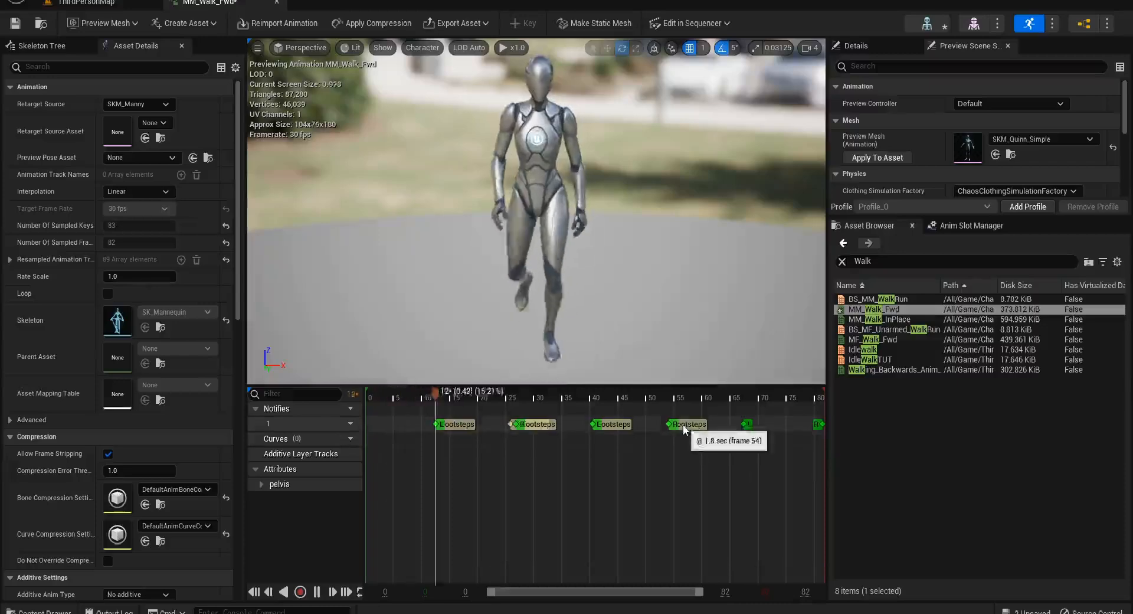
pyautogui.click(687, 424)
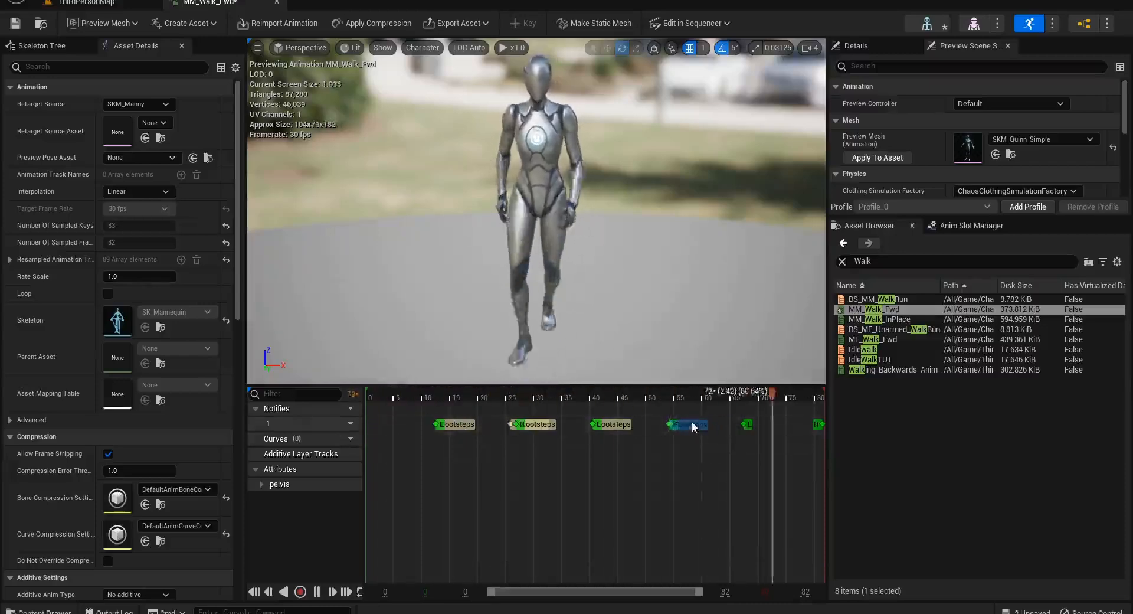
pyautogui.moveTo(550, 423); pyautogui.dragTo(558, 421)
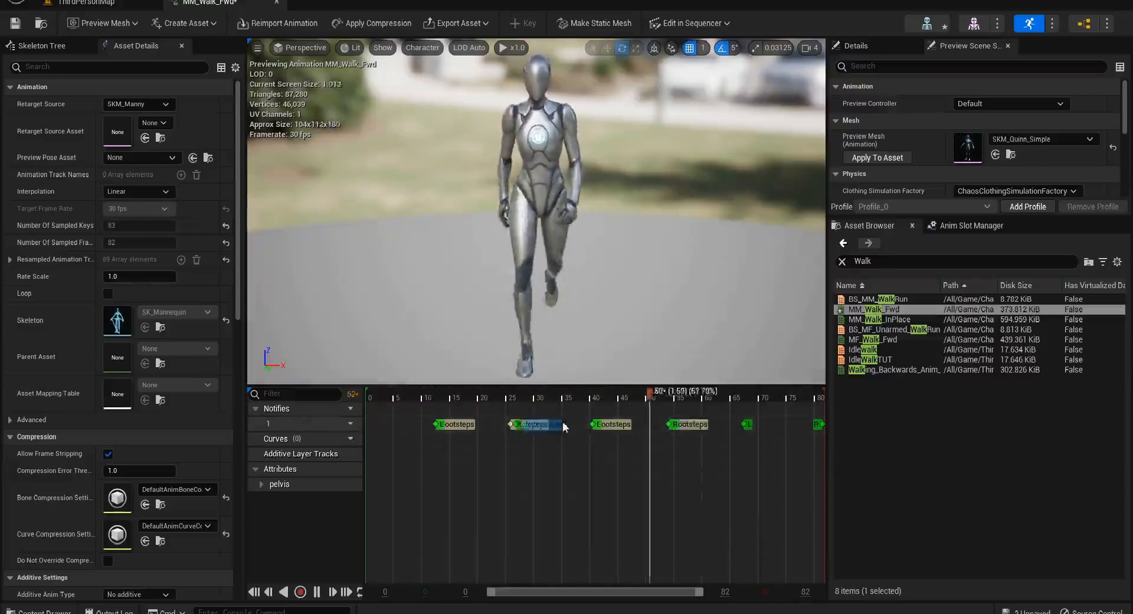
pyautogui.click(780, 425)
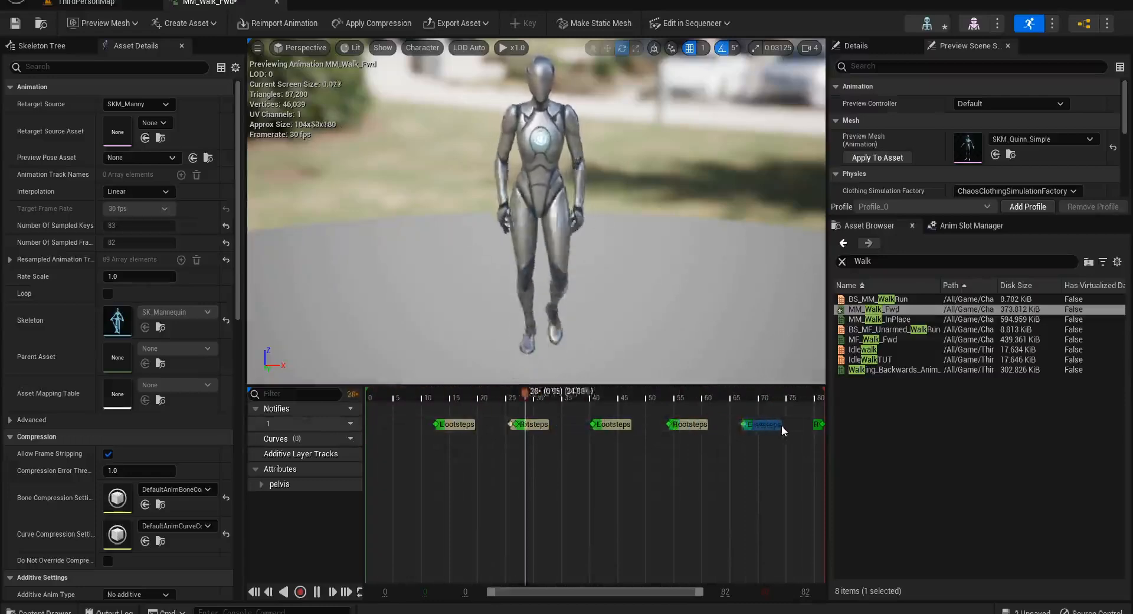
pyautogui.click(545, 424)
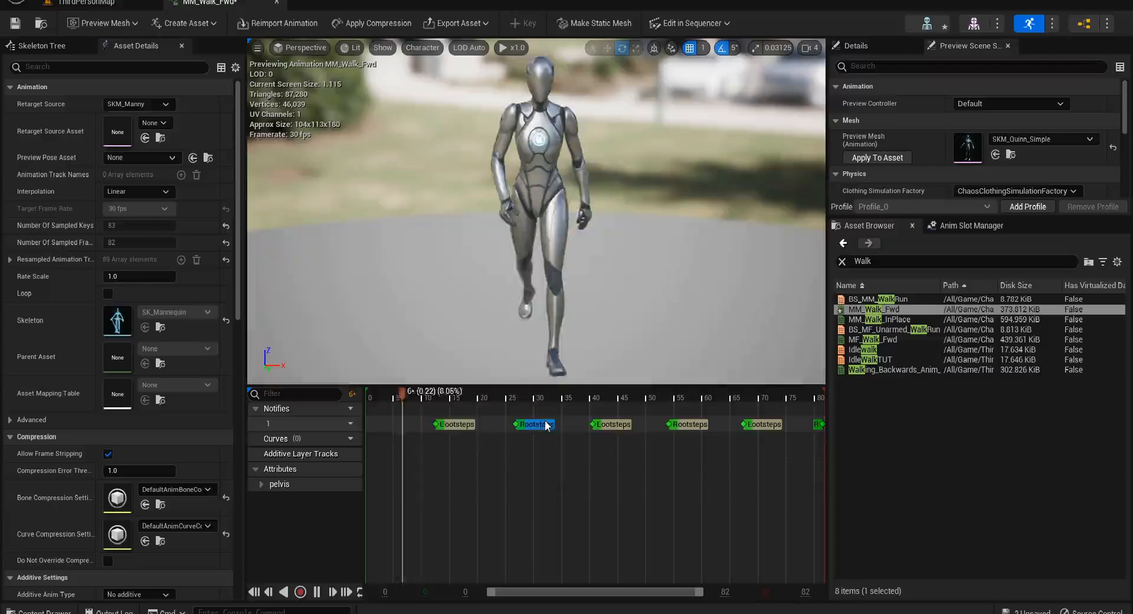
pyautogui.click(581, 434)
pyautogui.moveTo(547, 427); pyautogui.dragTo(813, 430)
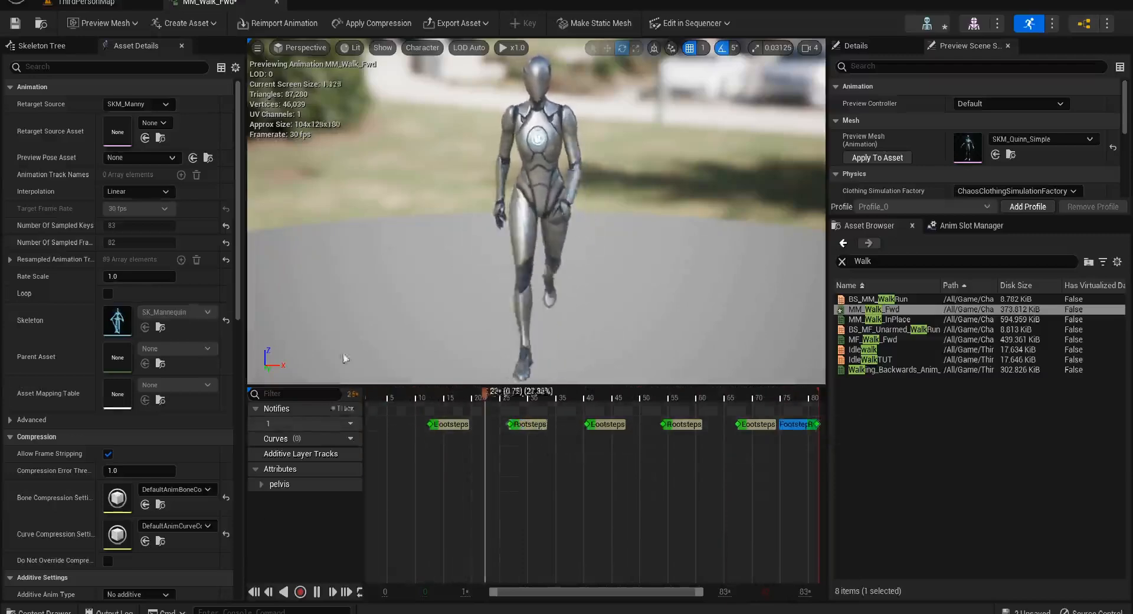
pyautogui.click(15, 23)
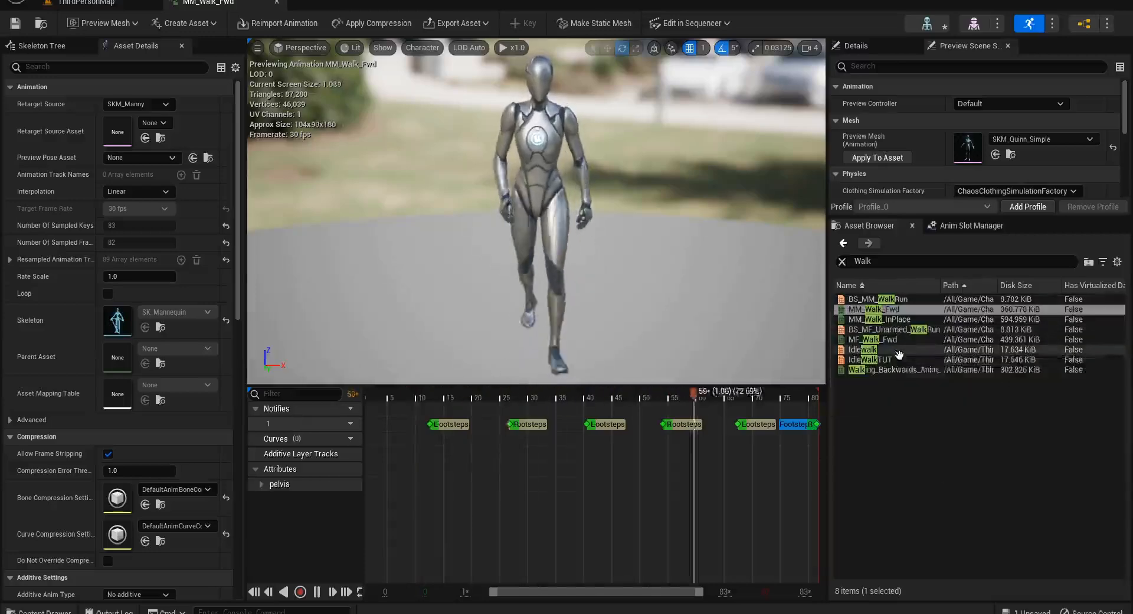
# - Return to the Idlewalk blend space, filter the animation assets by Run, and open MM_Run_Fwd
pyautogui.moveTo(901, 337)
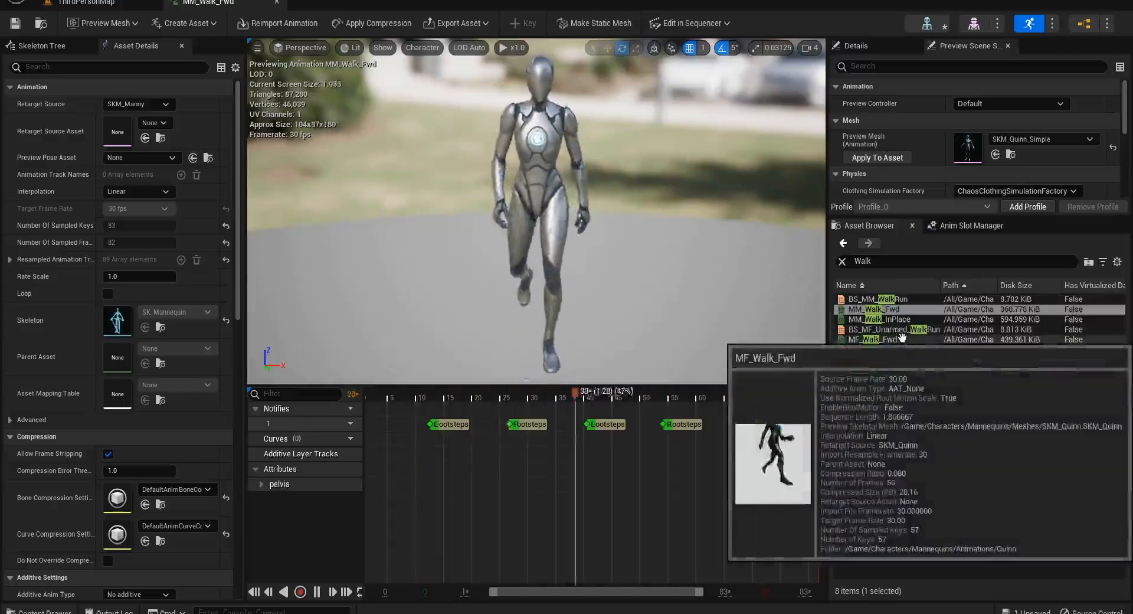
pyautogui.doubleClick(862, 349)
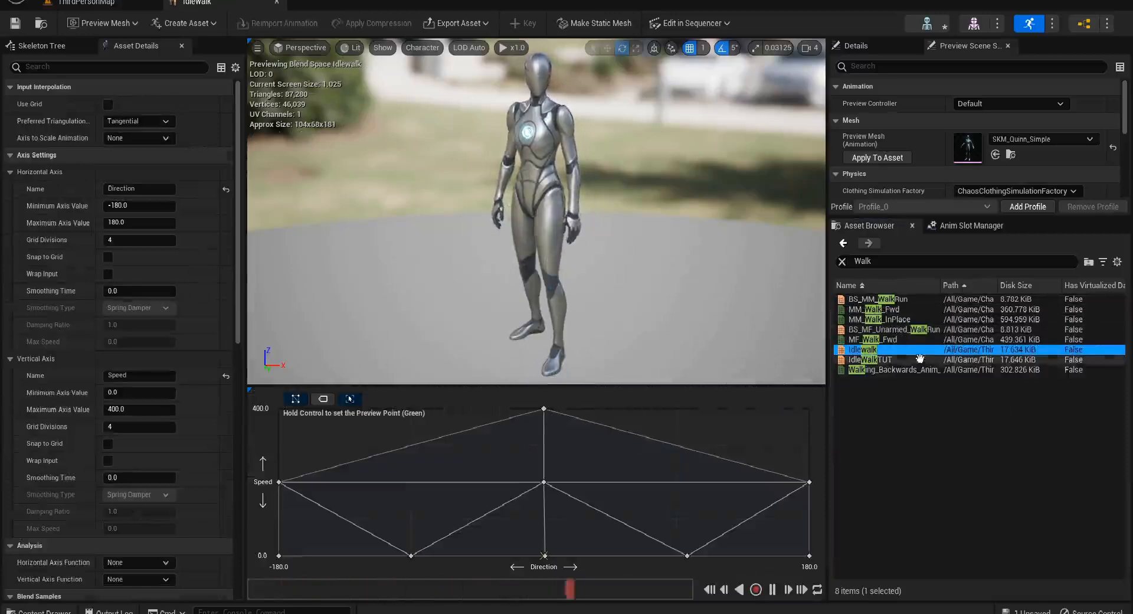
pyautogui.doubleClick(862, 261)
pyautogui.write('Run')
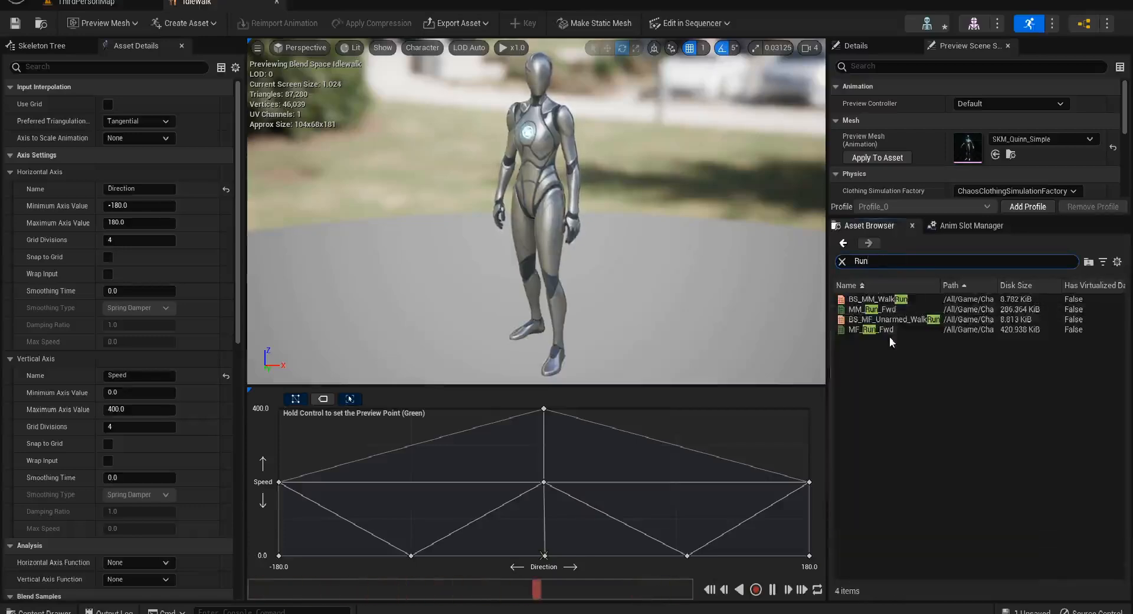
pyautogui.doubleClick(872, 309)
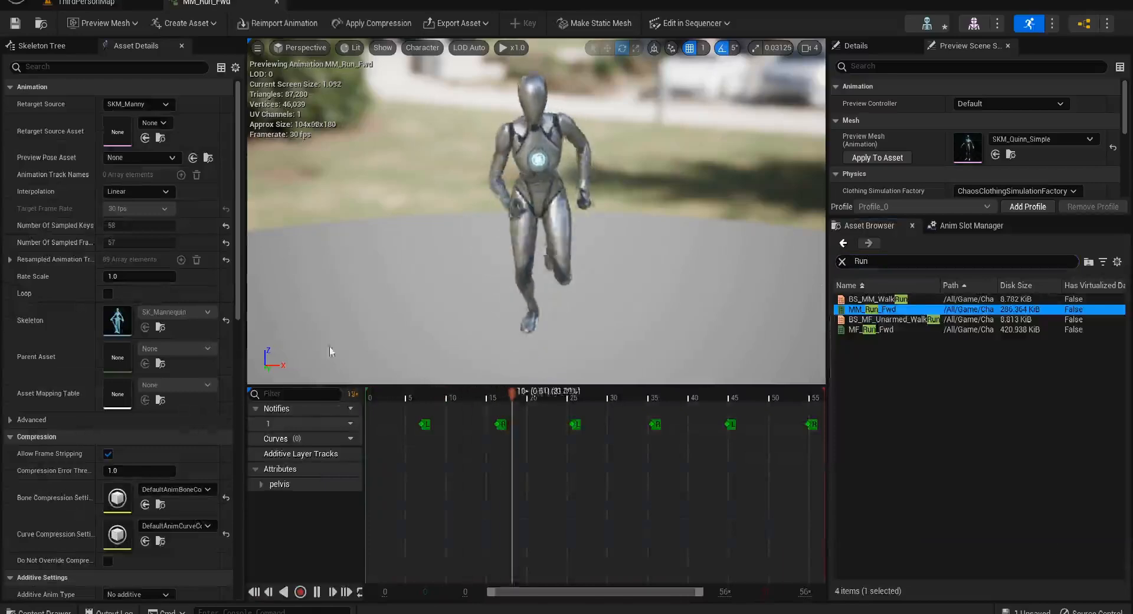
# - Add a new notify named Footsteps to MM_Run_Fwd and align it with the first sync marker, just after frame 6
pyautogui.click(420, 394)
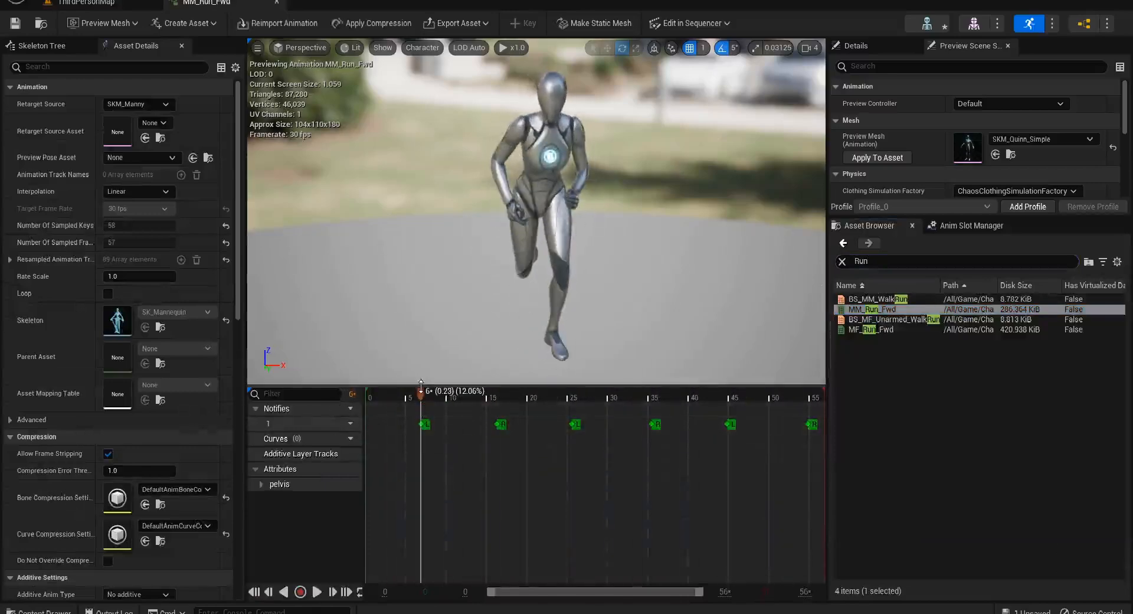
pyautogui.rightClick(416, 425)
pyautogui.moveTo(455, 446)
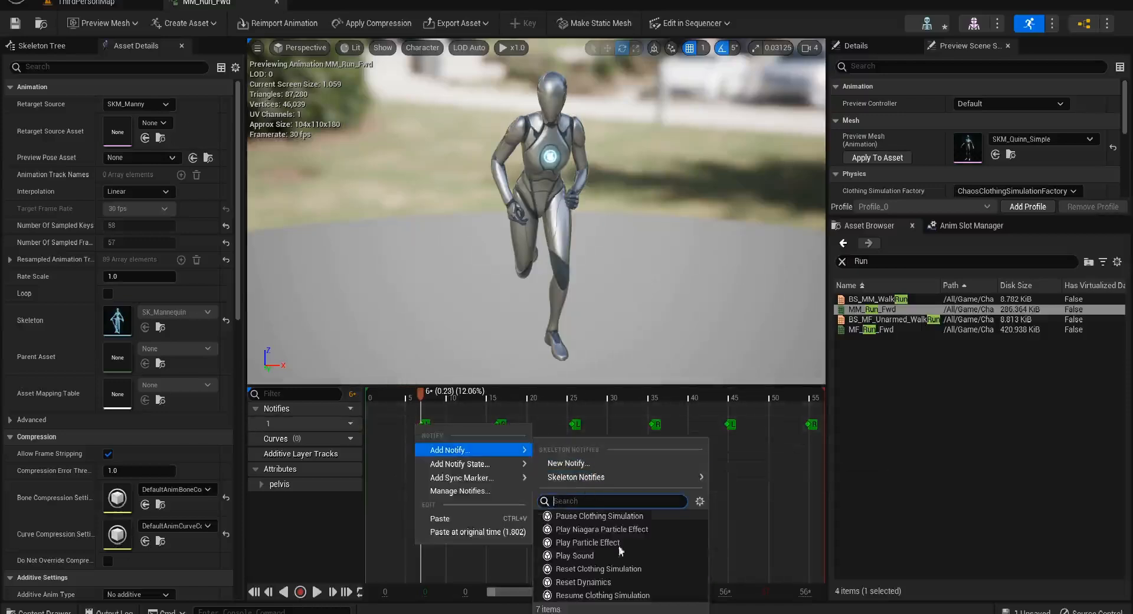
pyautogui.write('F')
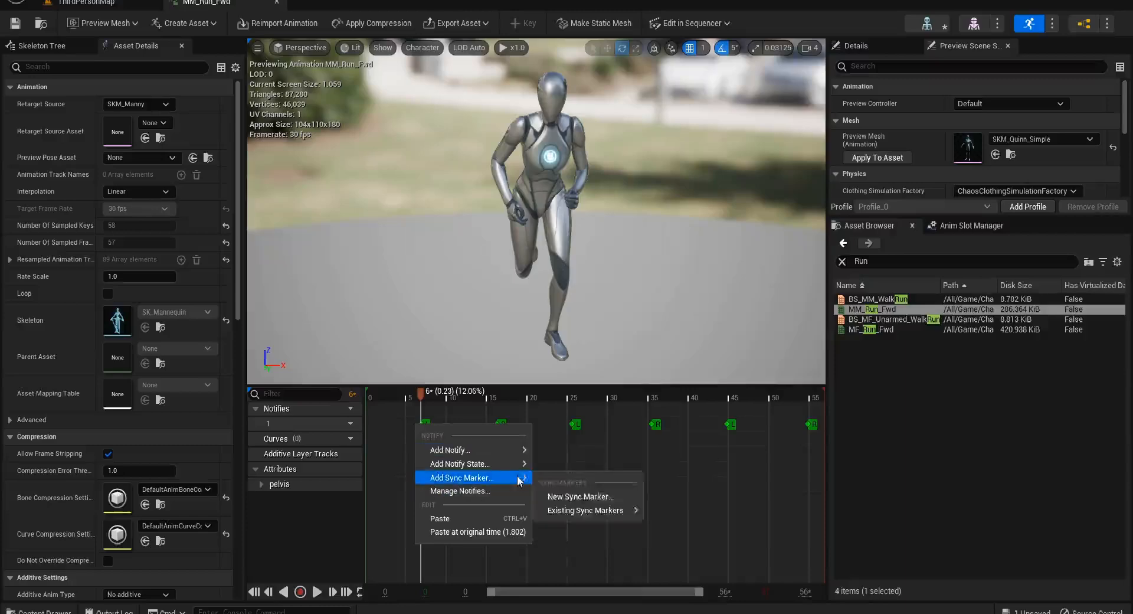
pyautogui.moveTo(494, 471)
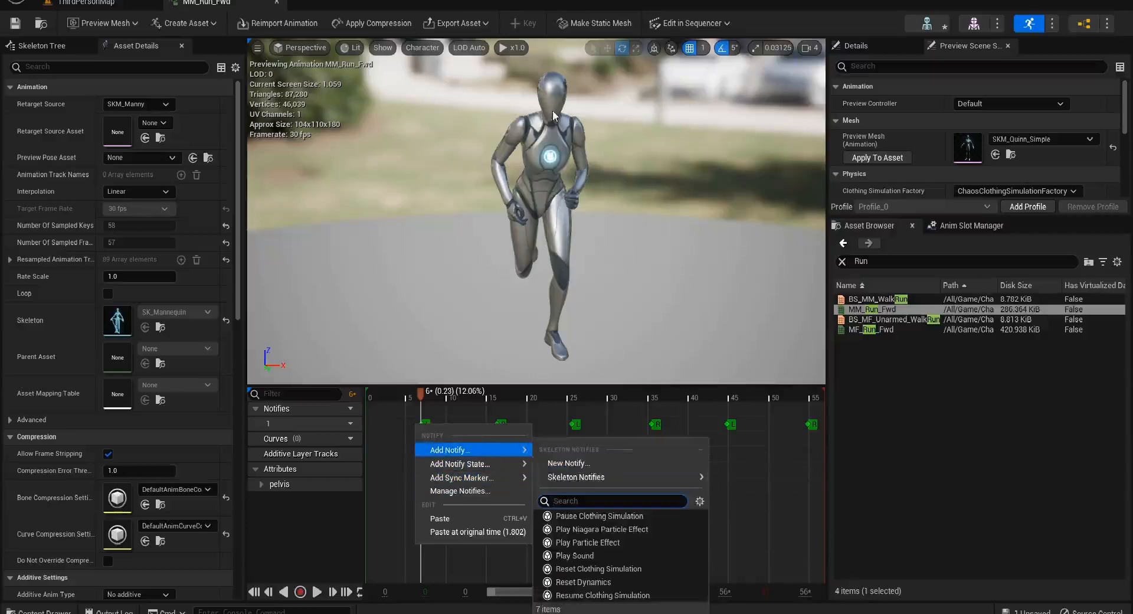
pyautogui.click(604, 465)
pyautogui.write('Footsteps')
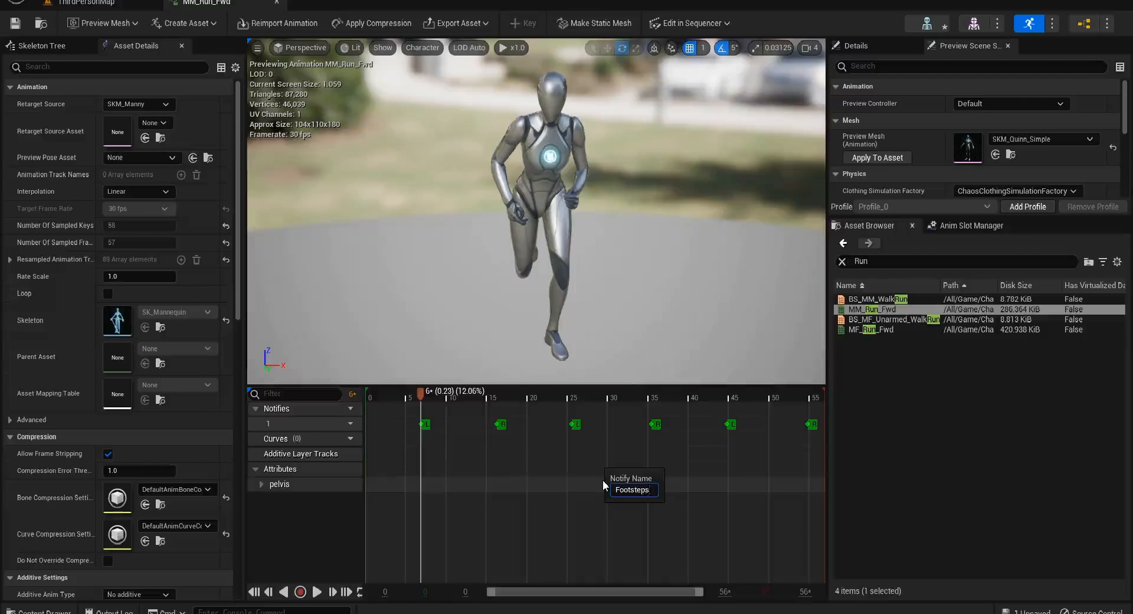
pyautogui.press('Return')
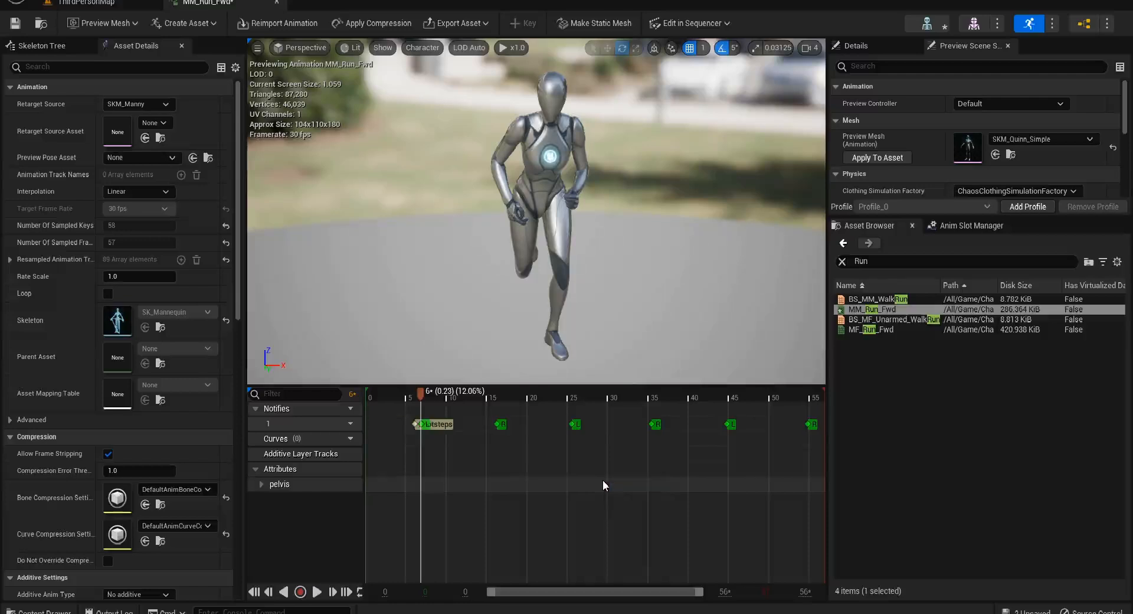
pyautogui.click(453, 426)
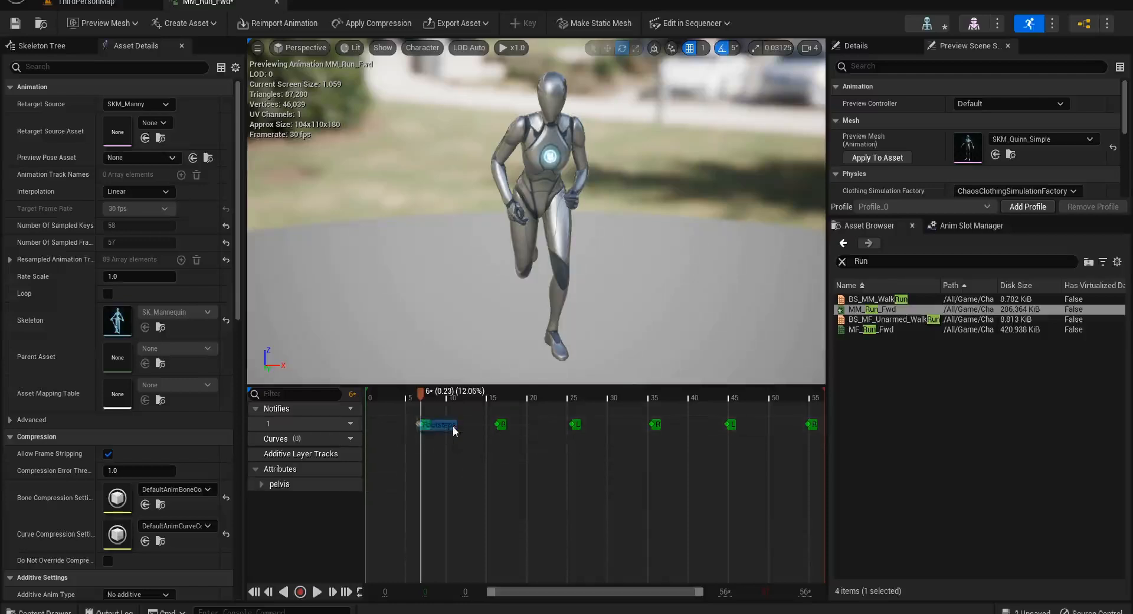
# - Paste Footsteps notifies onto the second and third sync markers, near frames 16 and 25 of MM_Run_Fwd
pyautogui.click(500, 396)
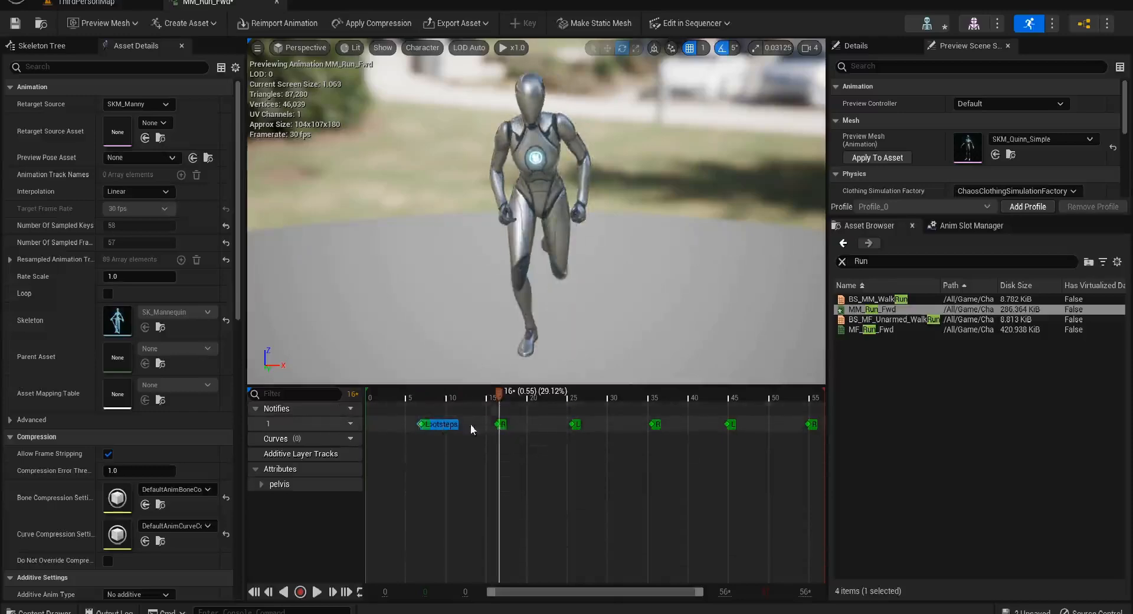
pyautogui.moveTo(496, 395); pyautogui.dragTo(503, 400)
pyautogui.hotkey('ctrl', 'v')
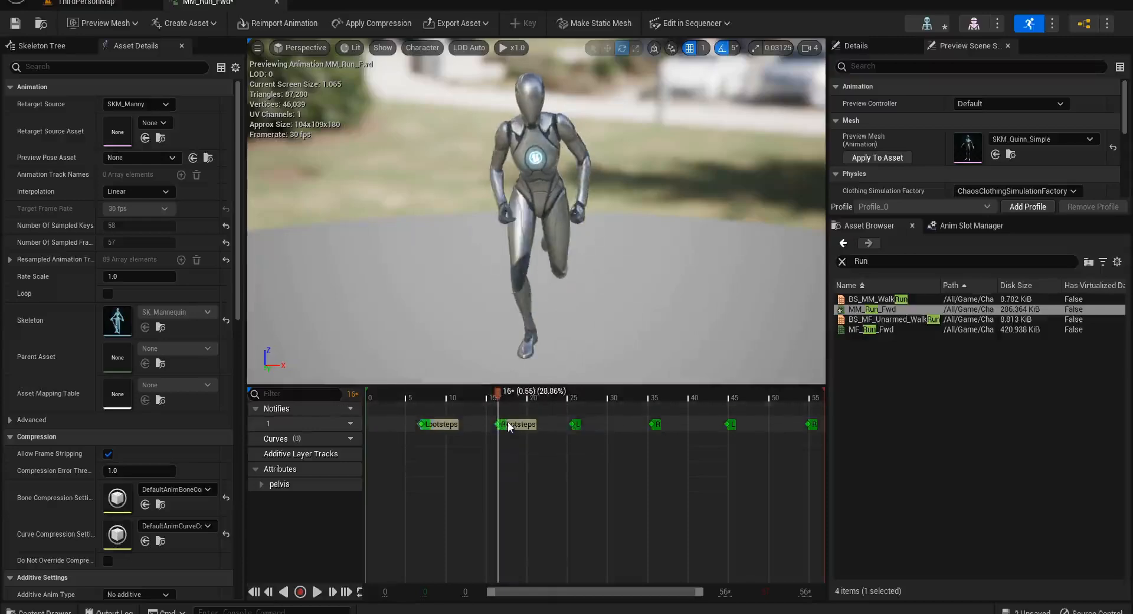
pyautogui.click(569, 393)
pyautogui.click(570, 397)
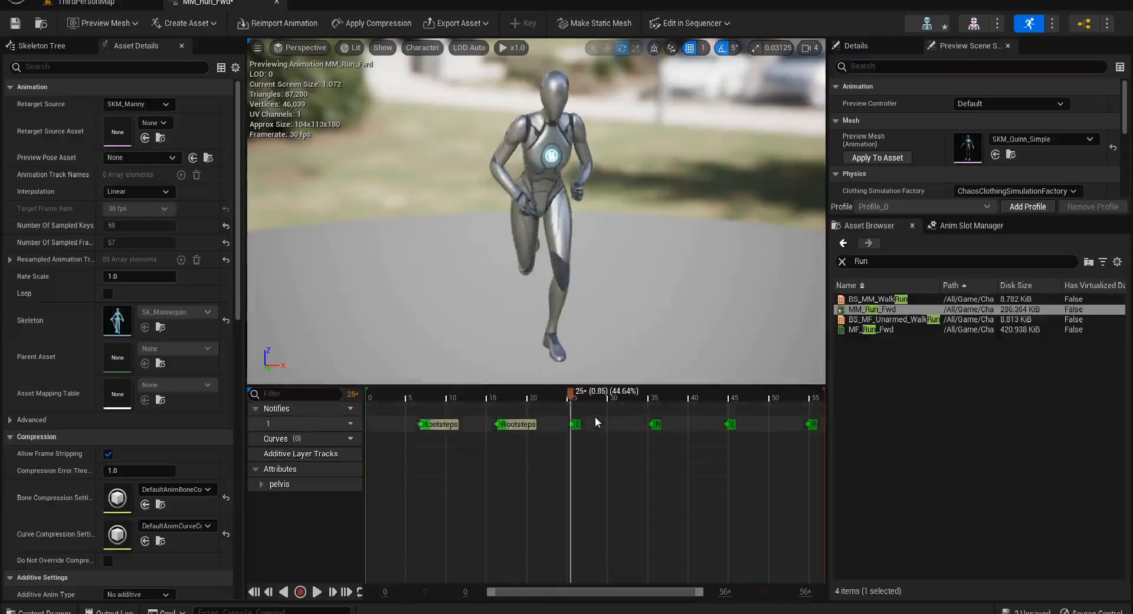
pyautogui.hotkey('ctrl', 'v')
pyautogui.click(614, 396)
pyautogui.click(606, 425)
pyautogui.moveTo(591, 422); pyautogui.dragTo(580, 420)
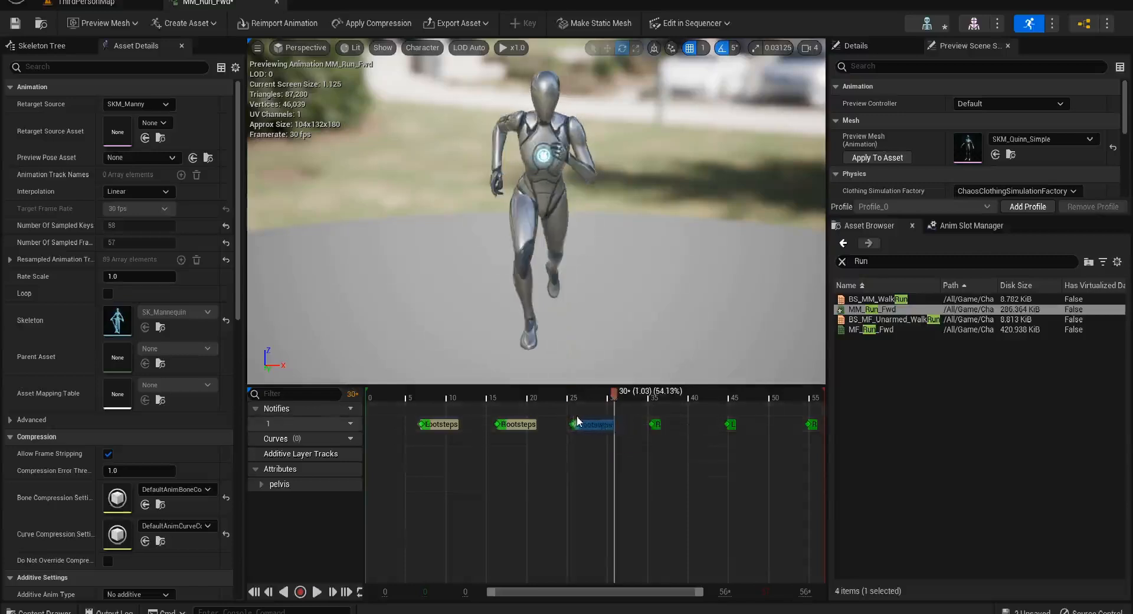
# - Place Footsteps notifies on the last three sync markers of MM_Run_Fwd and save the animation
pyautogui.click(648, 397)
pyautogui.moveTo(651, 399); pyautogui.dragTo(655, 404)
pyautogui.hotkey('ctrl', 'v')
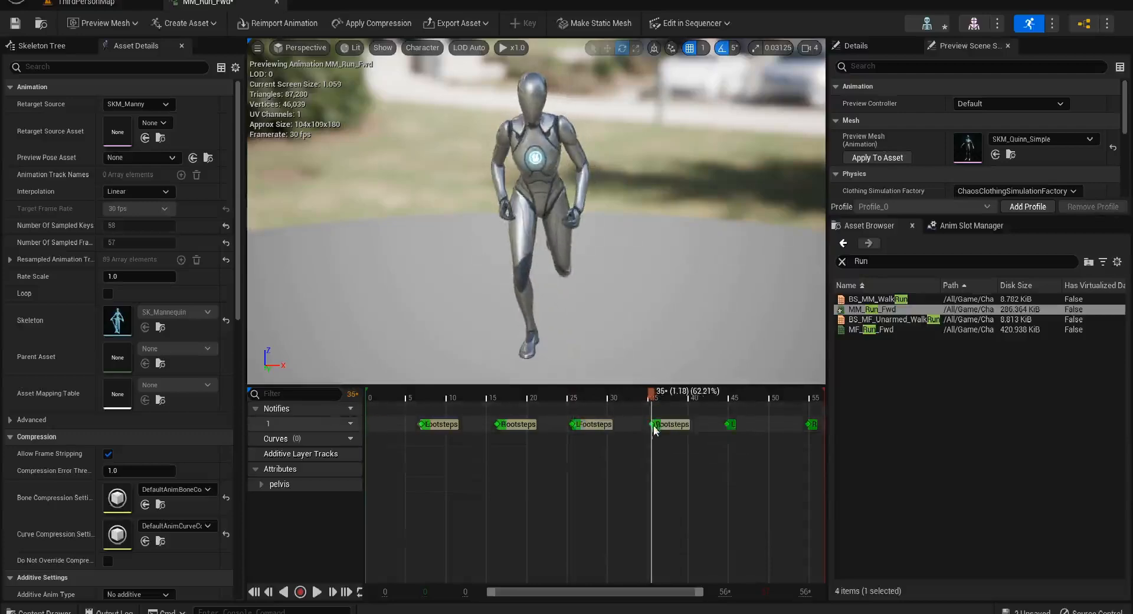
pyautogui.click(728, 423)
pyautogui.hotkey('ctrl', 'v')
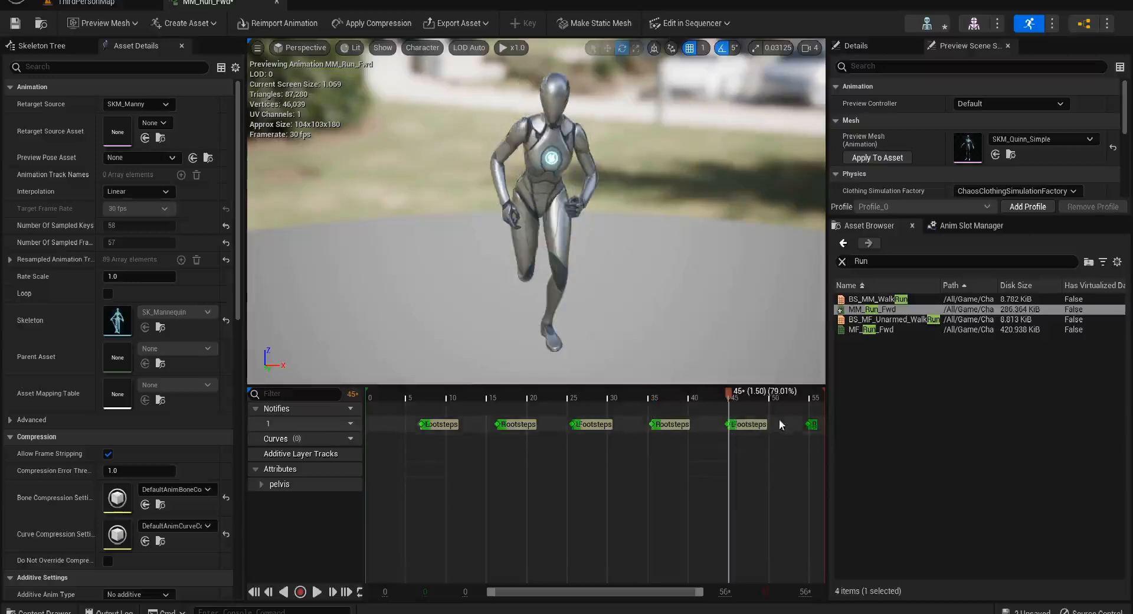
pyautogui.hotkey('ctrl', 'v')
pyautogui.moveTo(753, 442); pyautogui.dragTo(843, 430)
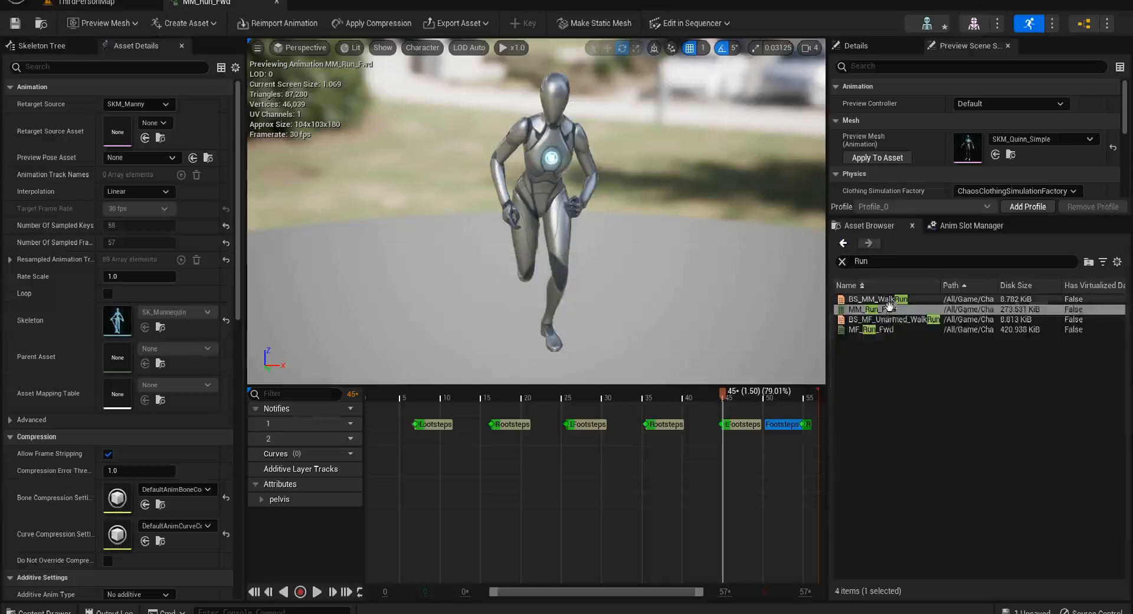
# - Filter the assets by walk, check the Idlewalk sample at direction -180, and open the Walking_Backwards animation
pyautogui.write('walk')
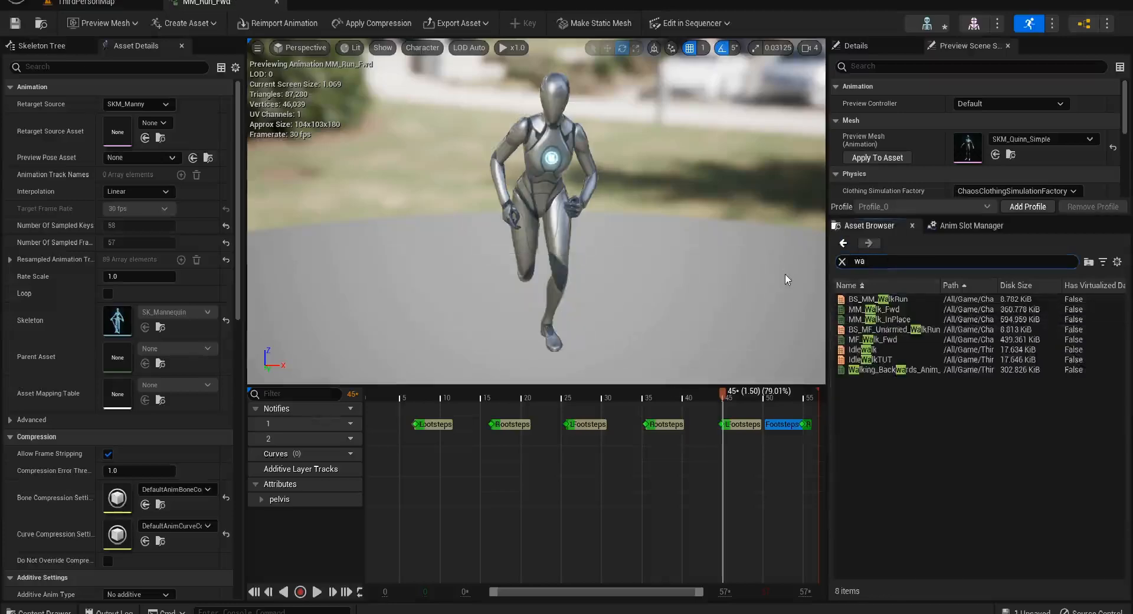
pyautogui.doubleClick(863, 349)
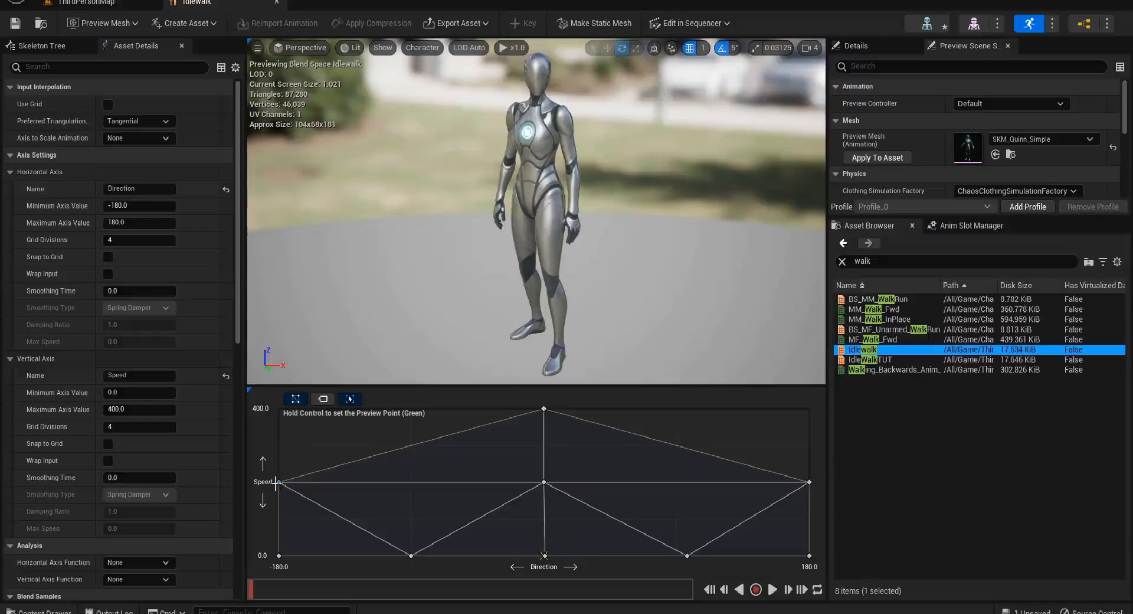
pyautogui.moveTo(276, 482)
pyautogui.doubleClick(880, 369)
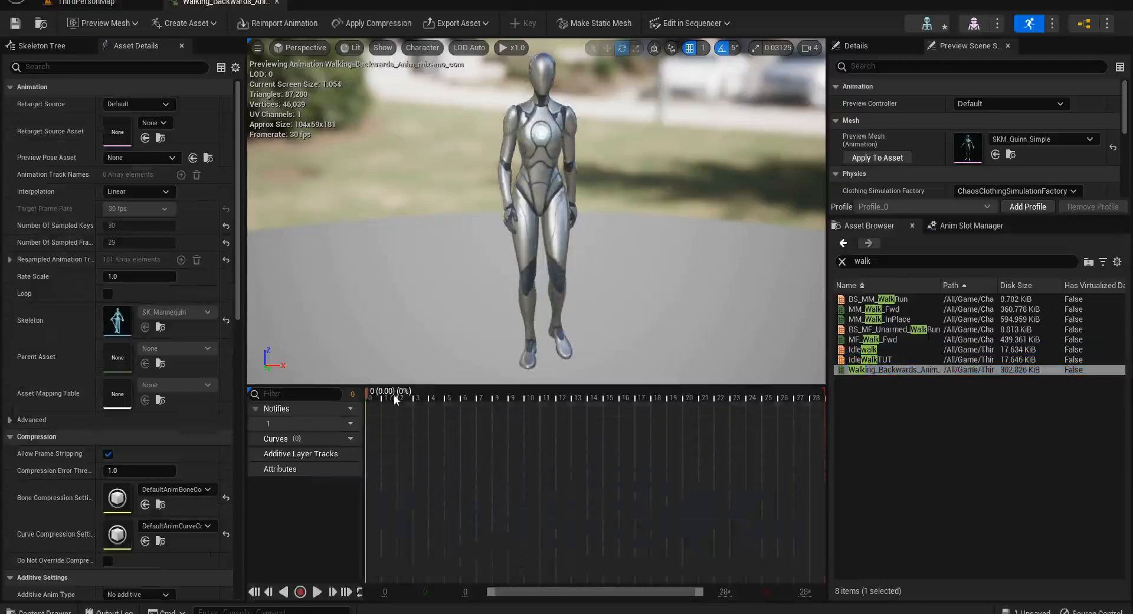
# - Paste a Footsteps notify into the Walking_Backwards animation where the foot lands, just after frame 6
pyautogui.click(392, 398)
pyautogui.moveTo(392, 401); pyautogui.dragTo(466, 397)
pyautogui.hotkey('ctrl', 'v')
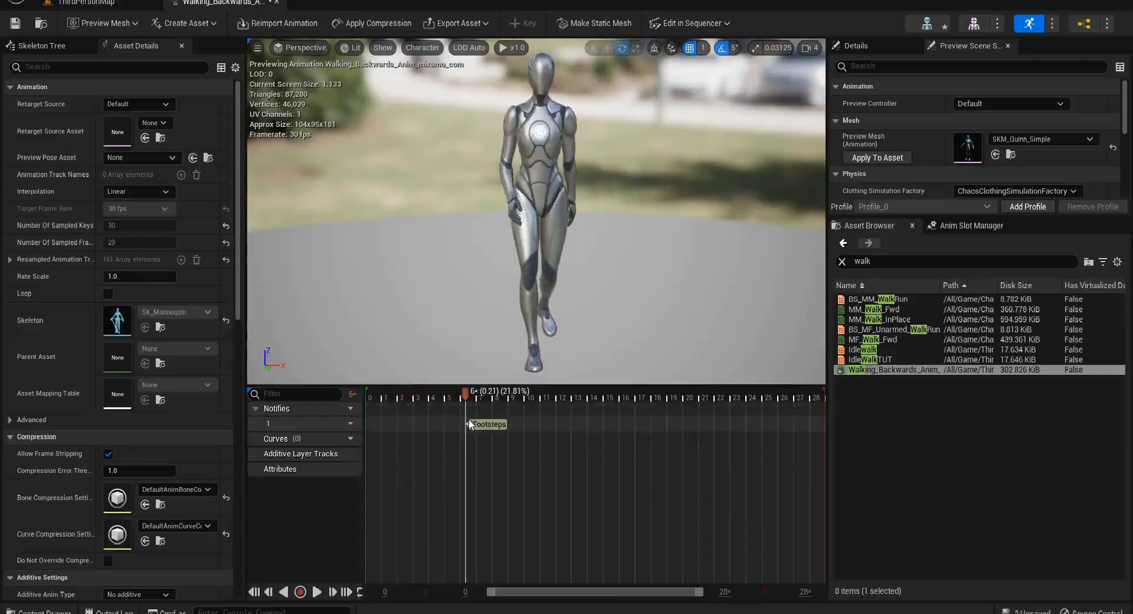
# - Paste a second Footsteps notify near frame 22 of the Walking_Backwards animation, where the other foot lands, and save it
pyautogui.moveTo(467, 425); pyautogui.dragTo(938, 401)
pyautogui.click(719, 425)
pyautogui.hotkey('ctrl', 'v')
pyautogui.click(17, 25)
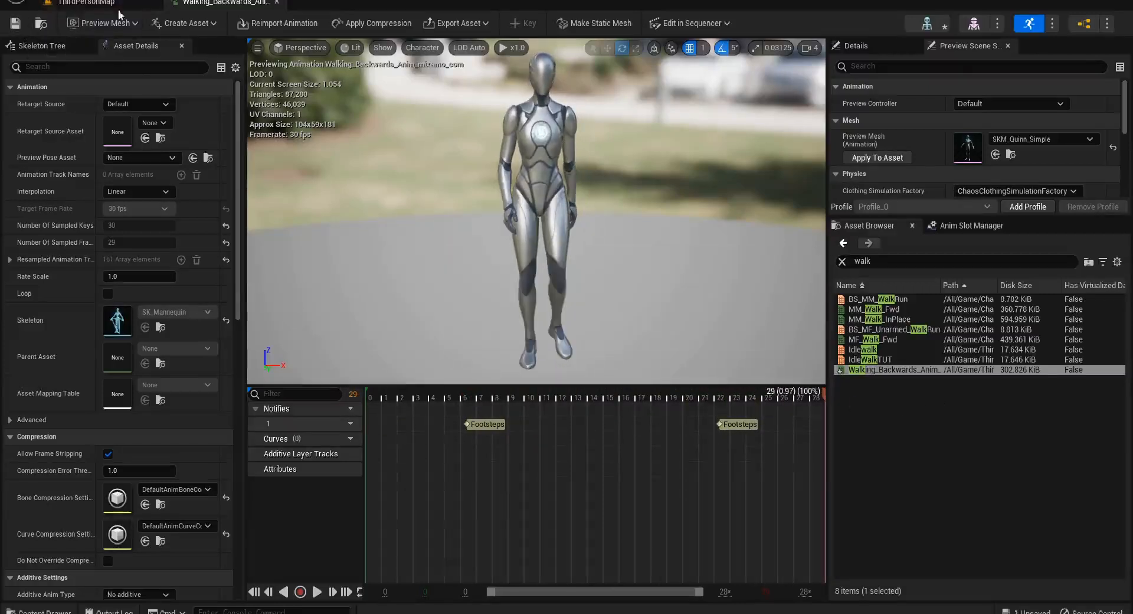
# - Return to the ThirdPersonMap level and open the AnimBP animation blueprint from the ThirdPerson Blueprints folder
pyautogui.click(93, 5)
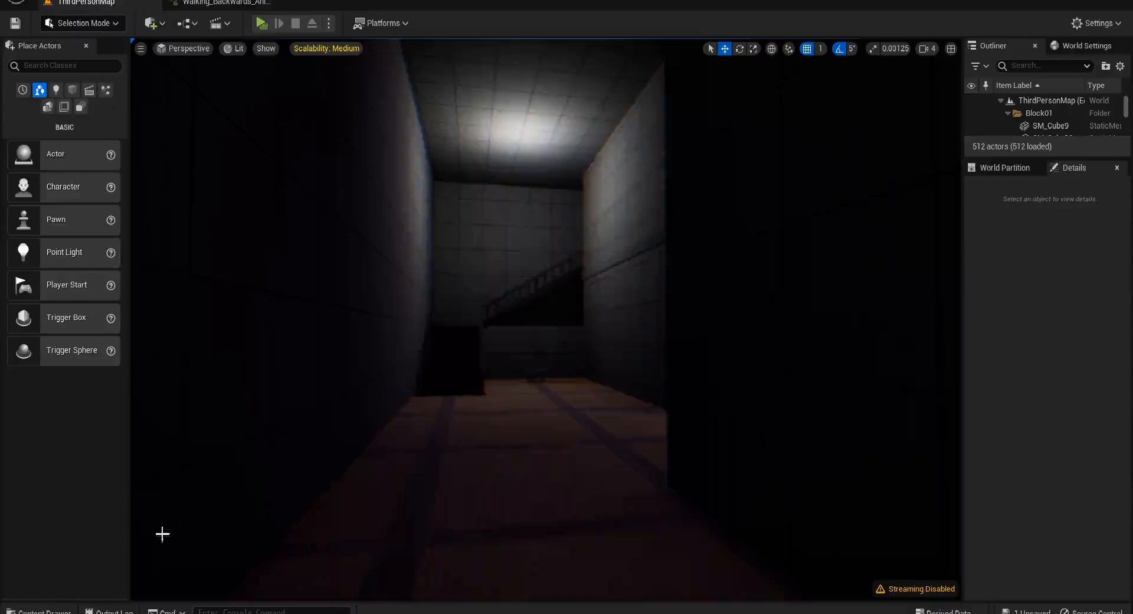
pyautogui.click(39, 610)
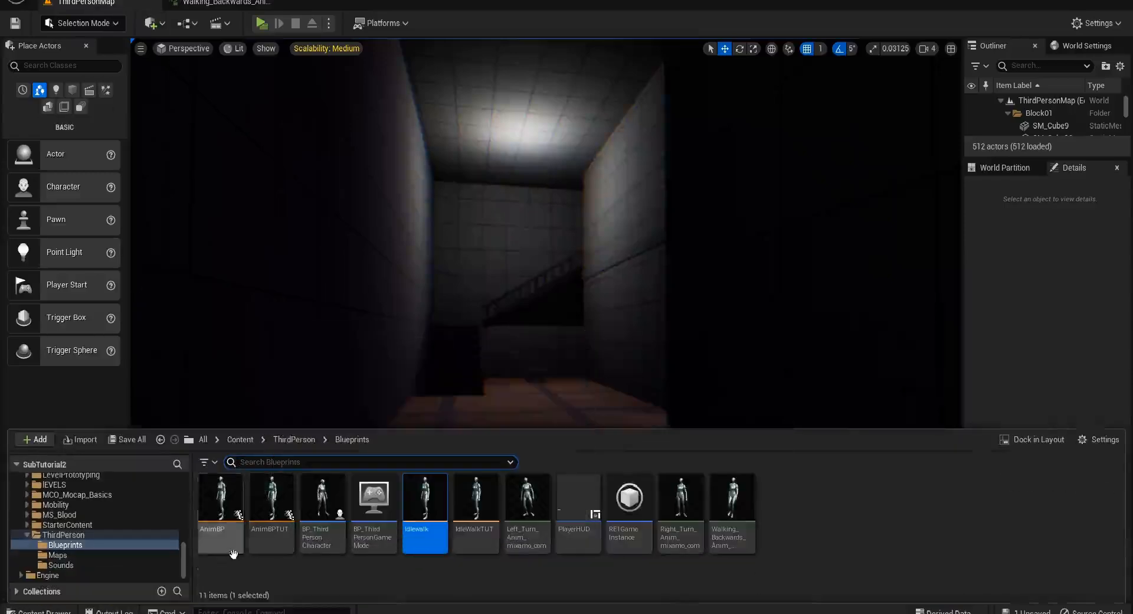
pyautogui.click(223, 487)
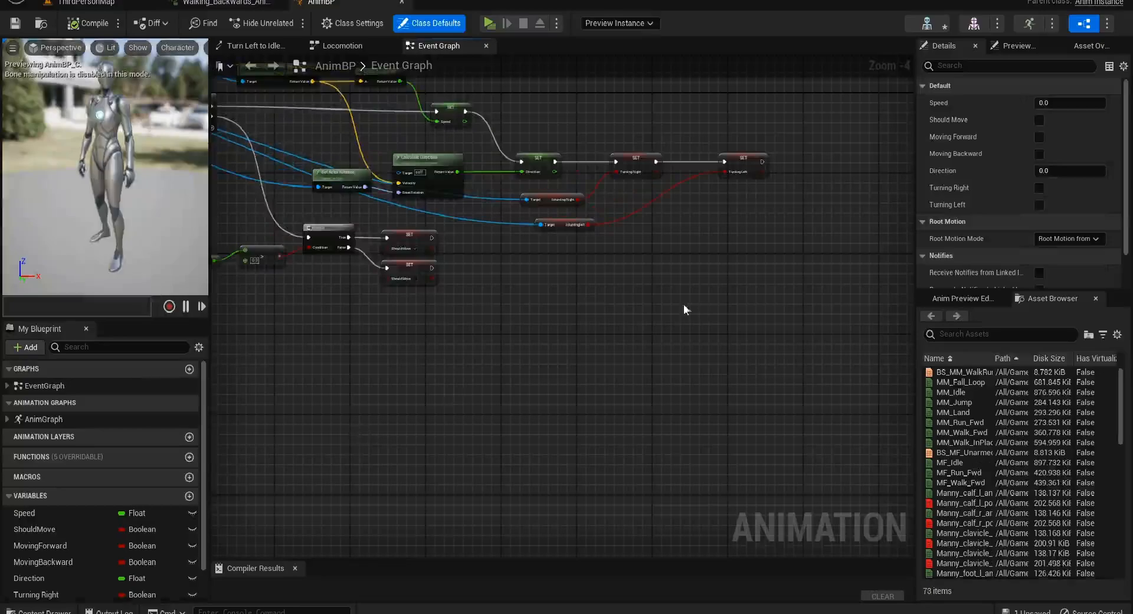
# - Add the AnimNotify_Footsteps event in an empty area of the Event Graph, below the existing nodes
pyautogui.moveTo(683, 309); pyautogui.dragTo(536, 382, button='right')
pyautogui.scroll(-2, 536, 382)
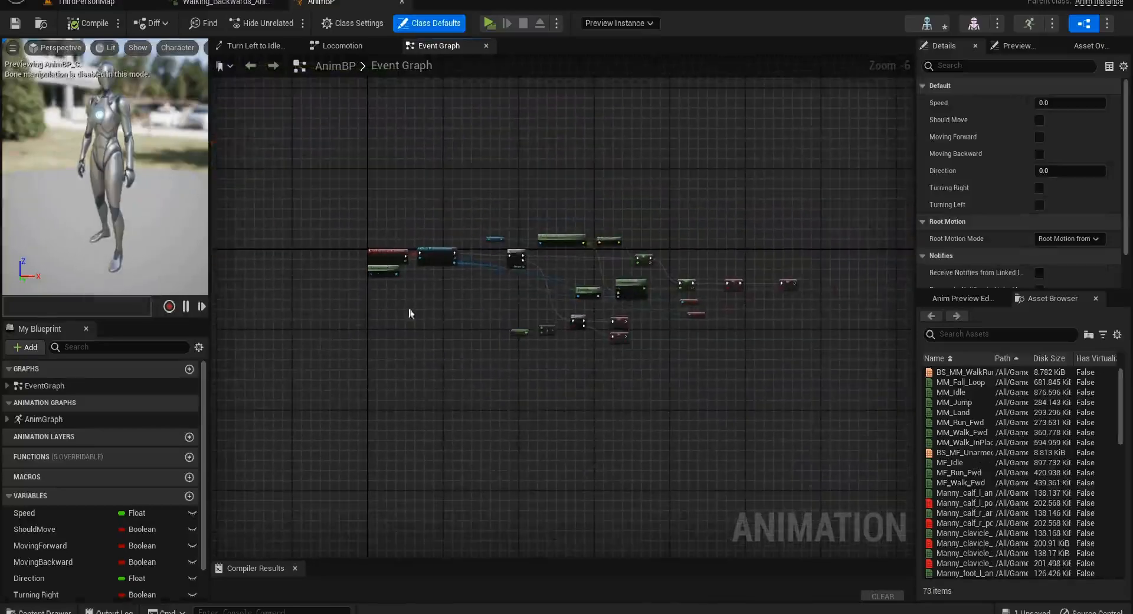
pyautogui.scroll(3, 429, 278)
pyautogui.moveTo(371, 519); pyautogui.dragTo(258, 354, button='right')
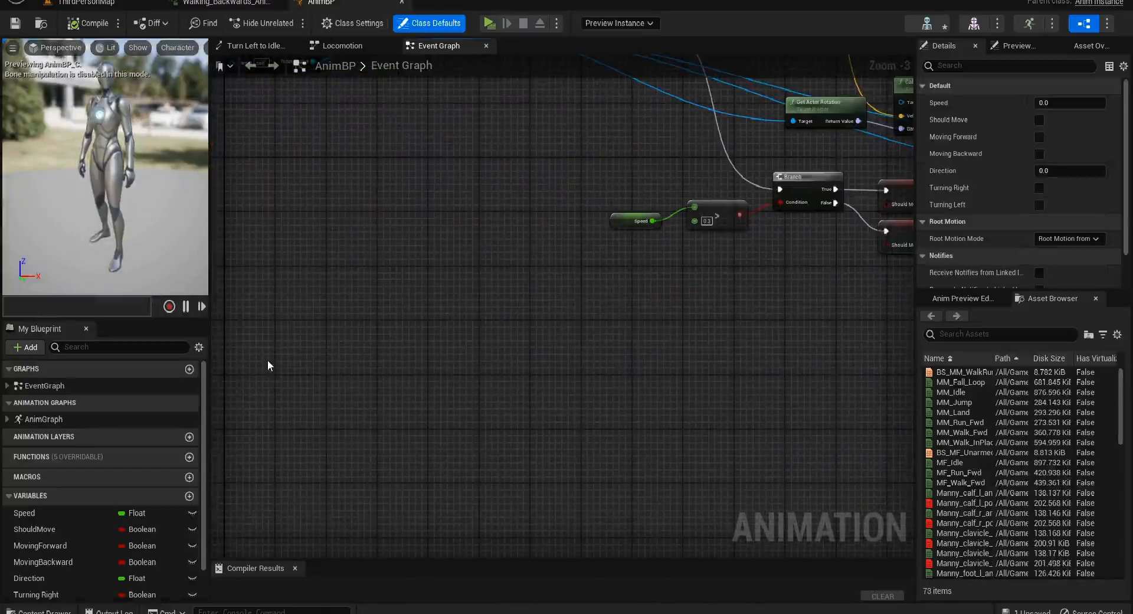
pyautogui.rightClick(268, 364)
pyautogui.write('Event Foot')
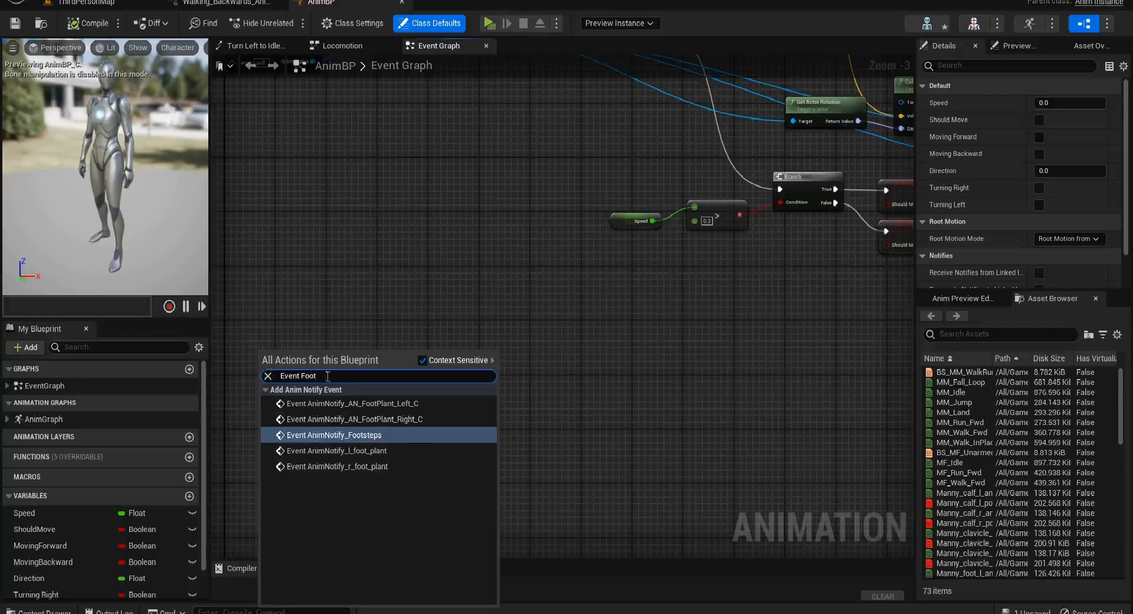
pyautogui.click(327, 436)
pyautogui.moveTo(316, 412); pyautogui.dragTo(323, 412)
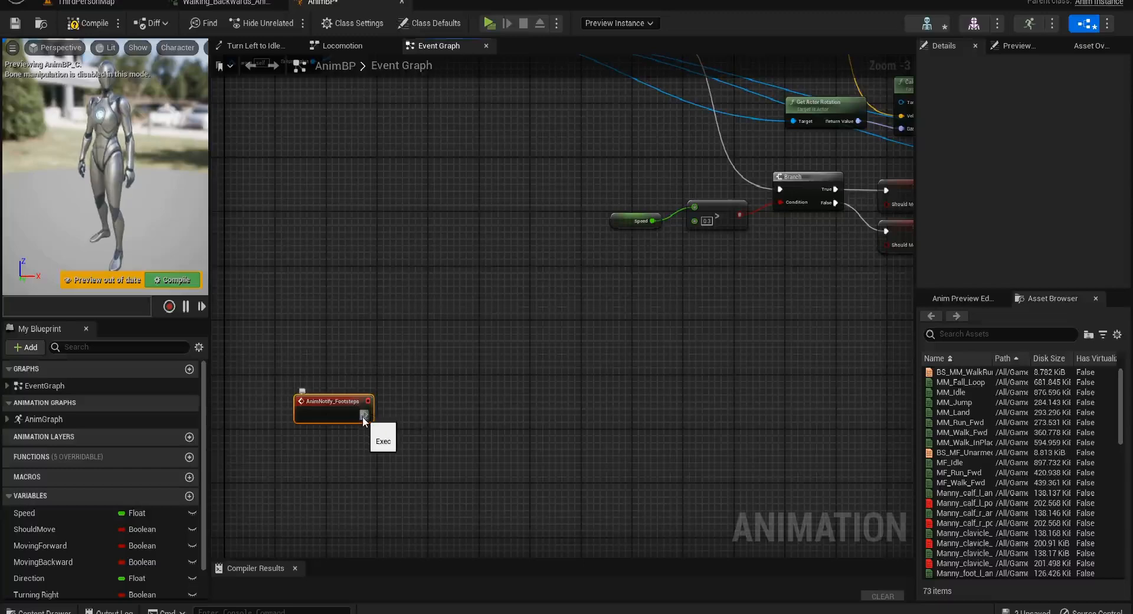
# - Add a Line Trace By Channel node executed by the AnimNotify_Footsteps event
pyautogui.moveTo(364, 414); pyautogui.dragTo(618, 415)
pyautogui.write('line trace')
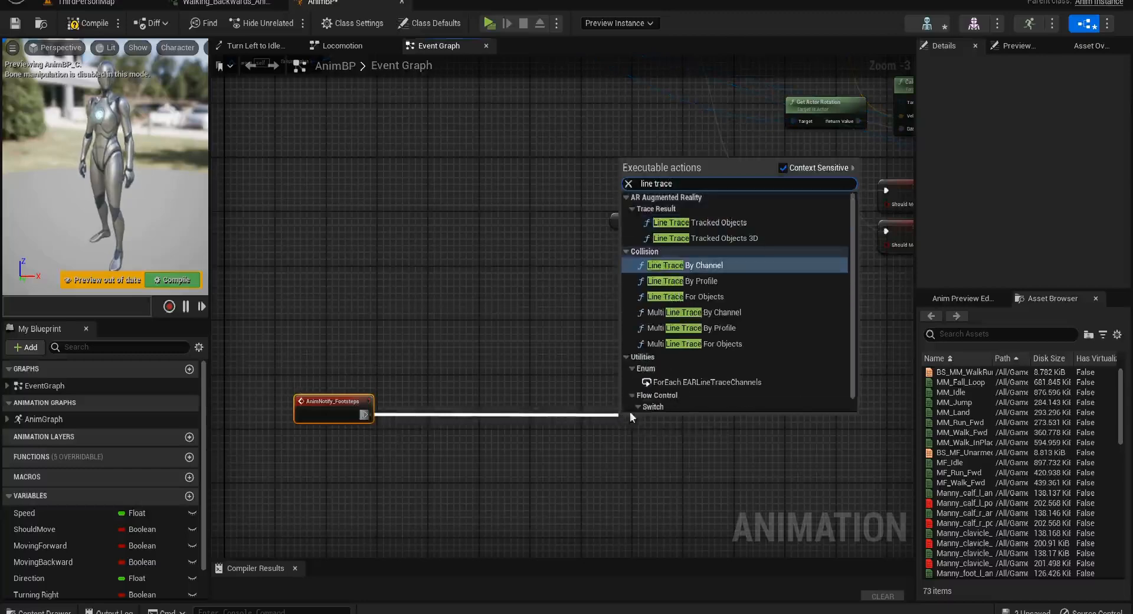
pyautogui.click(702, 268)
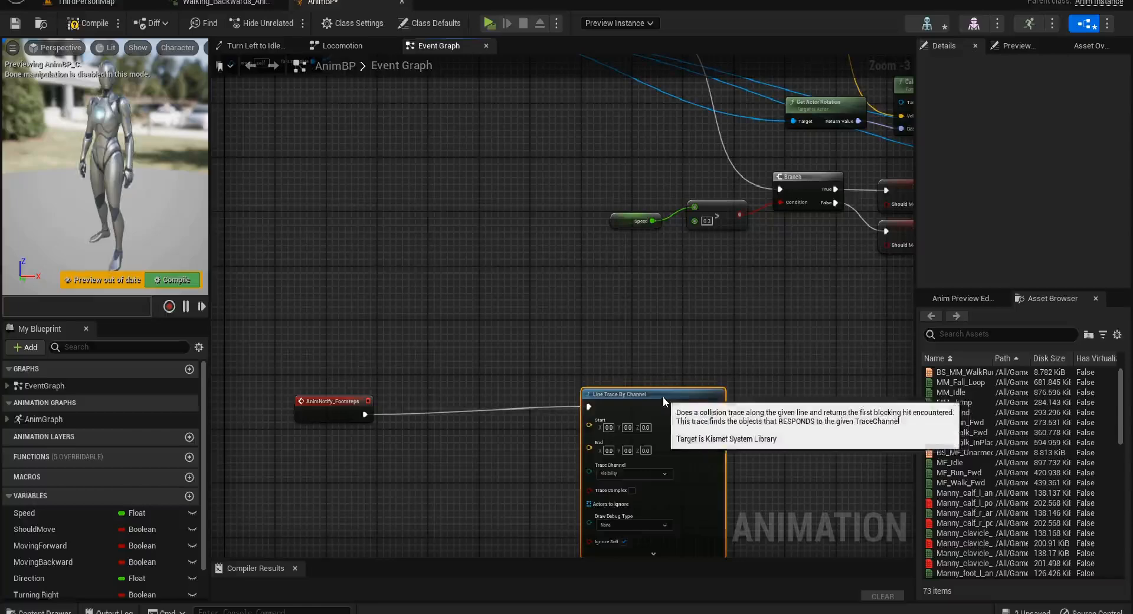
# - Add Get Player Character with Get Actor Location, and feed the location into the line trace's Start
pyautogui.moveTo(459, 377); pyautogui.dragTo(469, 370, button='right')
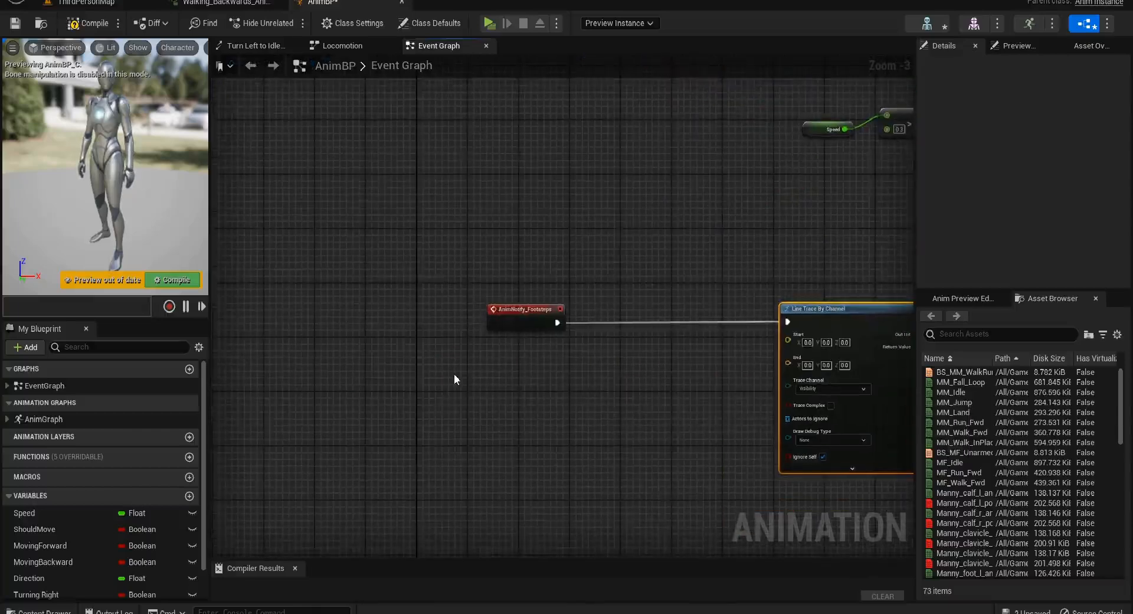
pyautogui.rightClick(454, 374)
pyautogui.write('Get player chact')
pyautogui.press('Return')
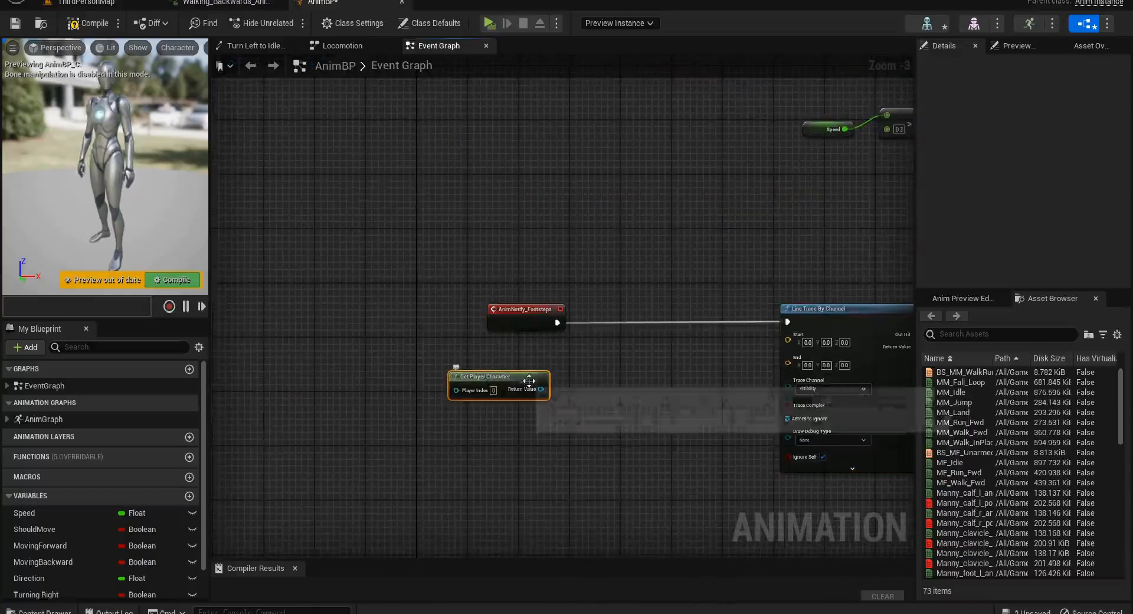
pyautogui.moveTo(541, 389); pyautogui.dragTo(593, 387)
pyautogui.write('Get')
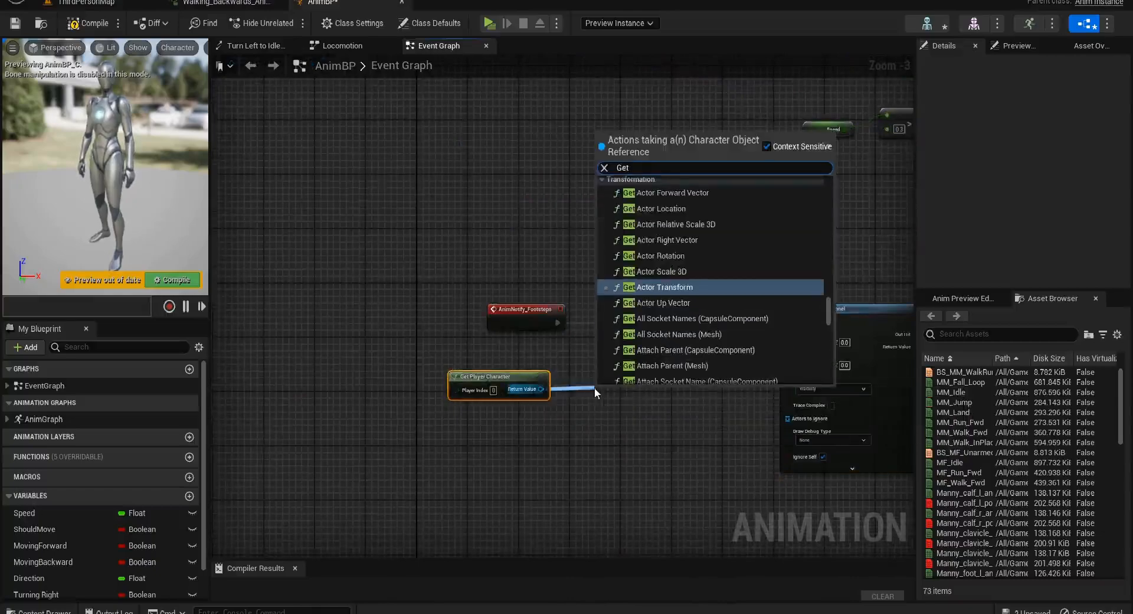
pyautogui.write(' actor locatio')
pyautogui.press('Return')
pyautogui.moveTo(618, 391)
pyautogui.mouseDown()
pyautogui.moveTo(603, 371)
pyautogui.moveTo(788, 335)
pyautogui.mouseUp()
pyautogui.moveTo(496, 371); pyautogui.dragTo(497, 365)
pyautogui.keyDown('ctrl'); pyautogui.click(616, 372); pyautogui.keyUp('ctrl')
# - Subtract 200 in Z from the actor location and connect the result to the line trace's End
pyautogui.moveTo(616, 374); pyautogui.dragTo(655, 405)
pyautogui.write('subtract')
pyautogui.press('Return')
pyautogui.write('200')
pyautogui.click(699, 479)
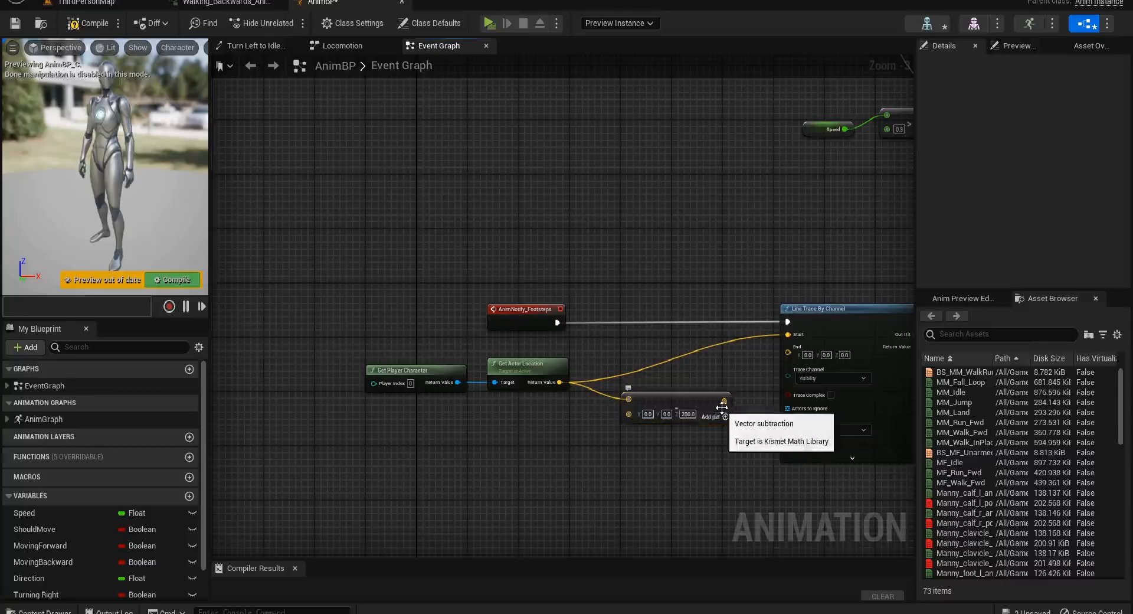
pyautogui.moveTo(725, 401); pyautogui.dragTo(789, 349)
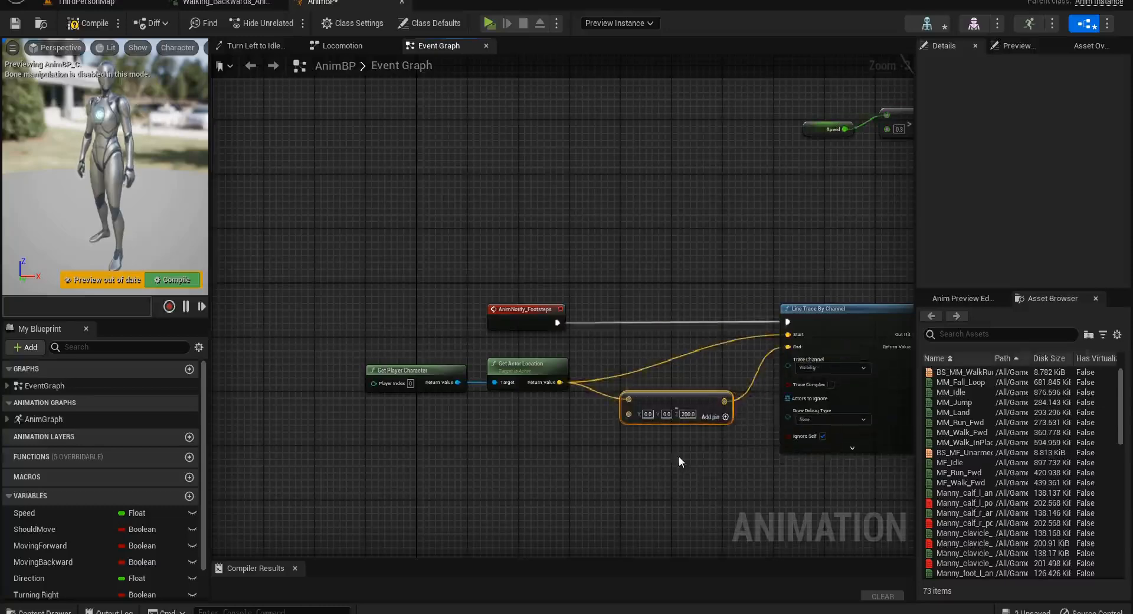
# - Add a Break Hit Result node to the line trace's Out Hit and expand it to show all outputs
pyautogui.moveTo(683, 471); pyautogui.dragTo(326, 427, button='right')
pyautogui.moveTo(558, 290); pyautogui.dragTo(624, 340)
pyautogui.write('break')
pyautogui.click(696, 384)
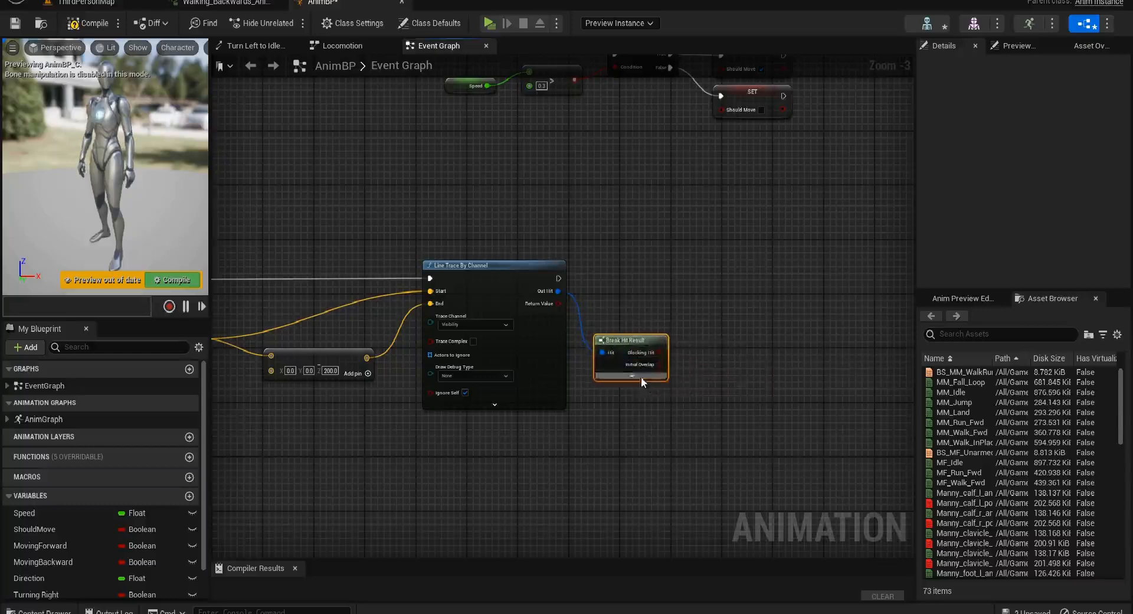
pyautogui.click(642, 378)
# - Add a Get Surface Type node fed by the line trace's Out Hit
pyautogui.moveTo(673, 401); pyautogui.dragTo(441, 402, button='right')
pyautogui.moveTo(327, 293); pyautogui.dragTo(562, 317)
pyautogui.write('Sur')
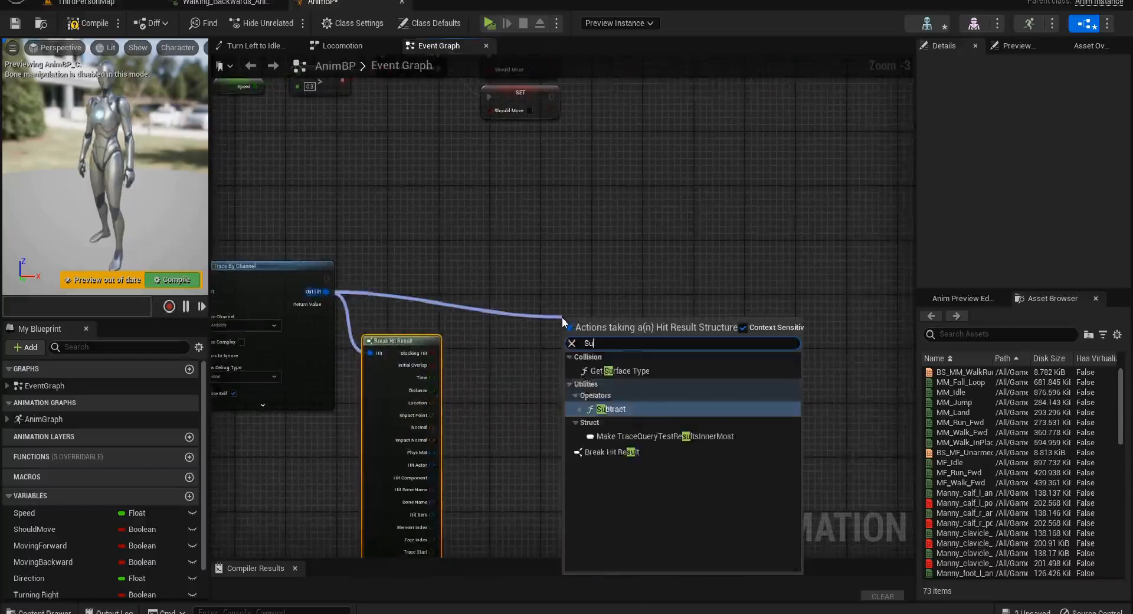
pyautogui.click(599, 371)
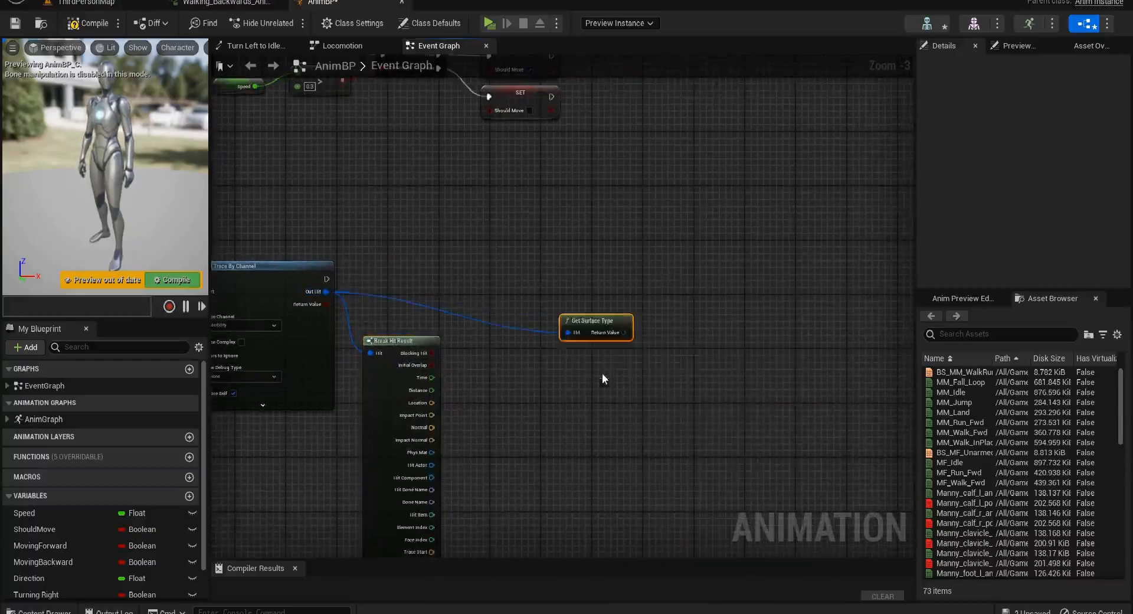
# - Add Switch on EPhysicalSurface from the surface type, execute it from the line trace, tidy the nodes and compile
pyautogui.moveTo(591, 315)
pyautogui.mouseDown()
pyautogui.moveTo(468, 301)
pyautogui.moveTo(407, 280)
pyautogui.moveTo(498, 271)
pyautogui.mouseUp()
pyautogui.write('Switch')
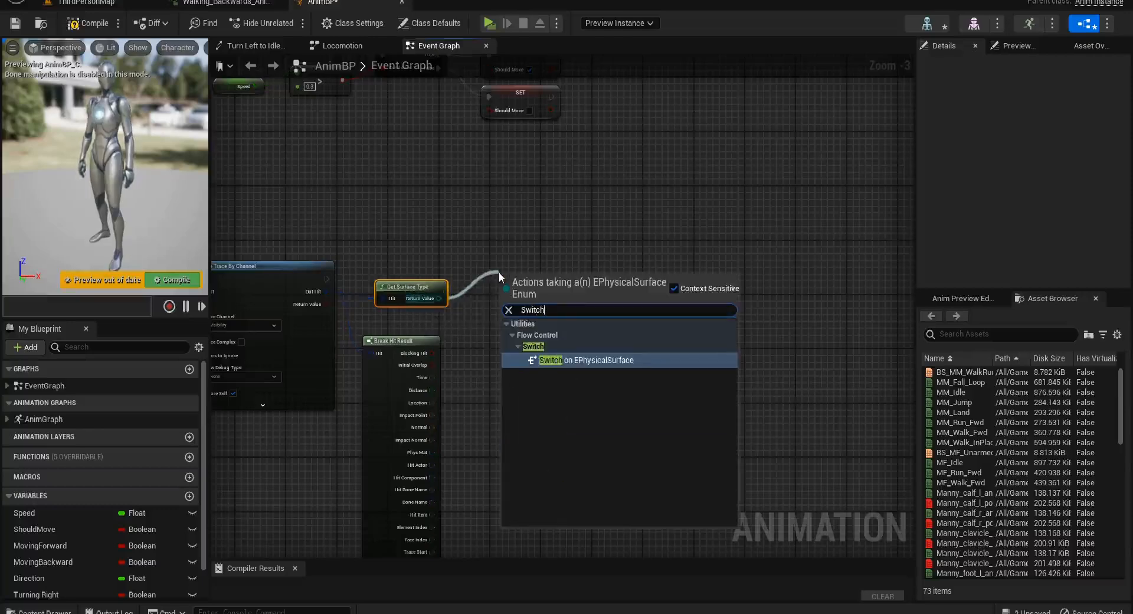
pyautogui.click(604, 361)
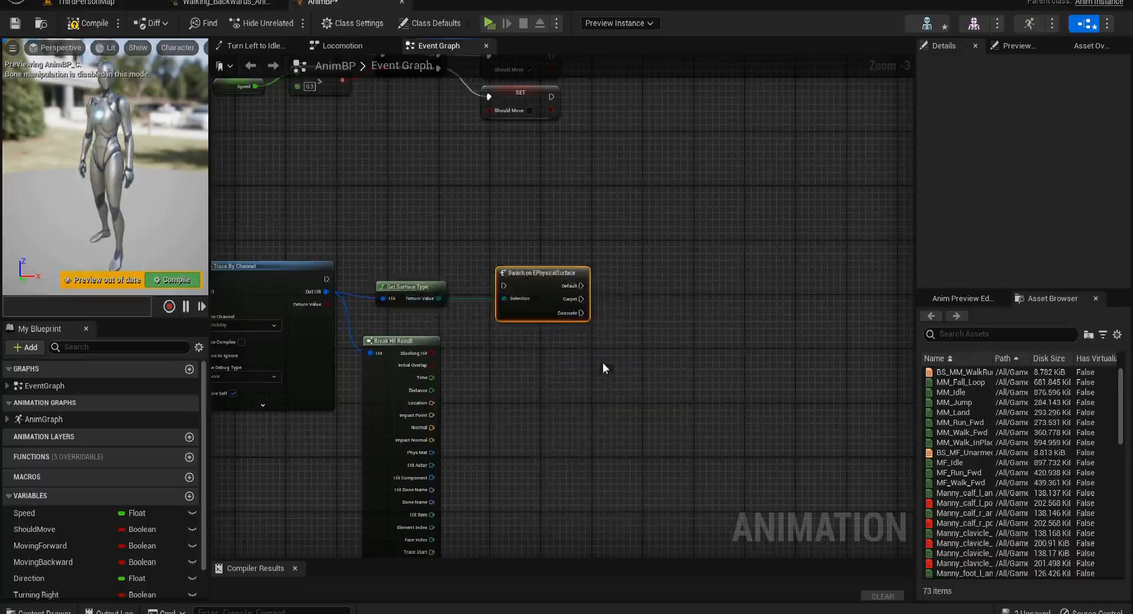
pyautogui.moveTo(326, 279)
pyautogui.mouseDown()
pyautogui.moveTo(504, 286)
pyautogui.moveTo(532, 269)
pyautogui.mouseUp()
pyautogui.moveTo(413, 291); pyautogui.dragTo(414, 300)
pyautogui.moveTo(622, 377); pyautogui.dragTo(543, 345, button='right')
pyautogui.moveTo(477, 193); pyautogui.dragTo(485, 245)
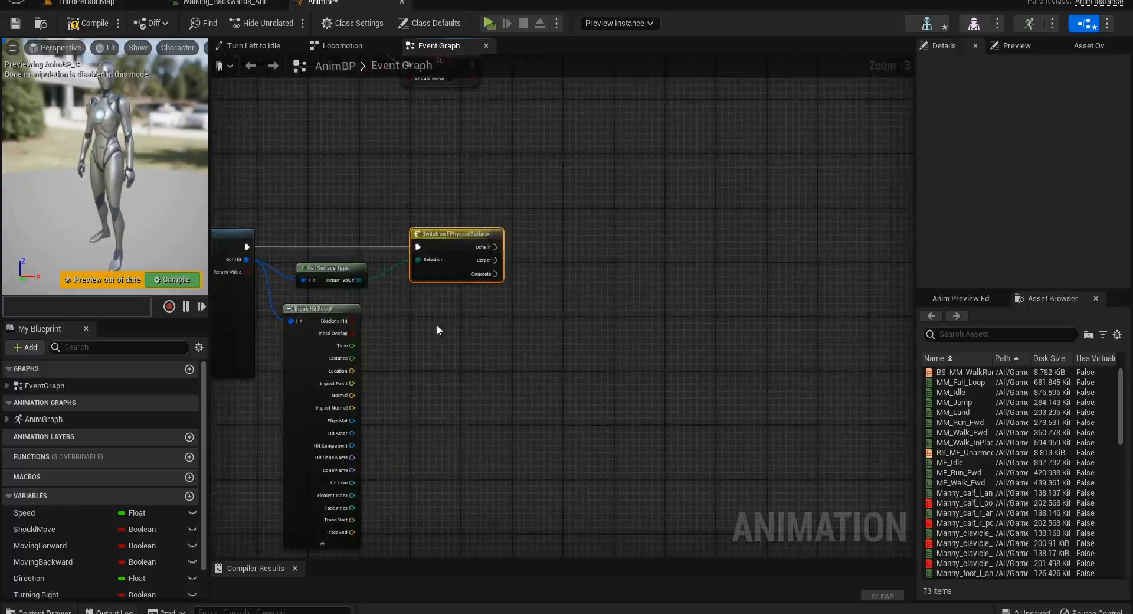
pyautogui.click(85, 23)
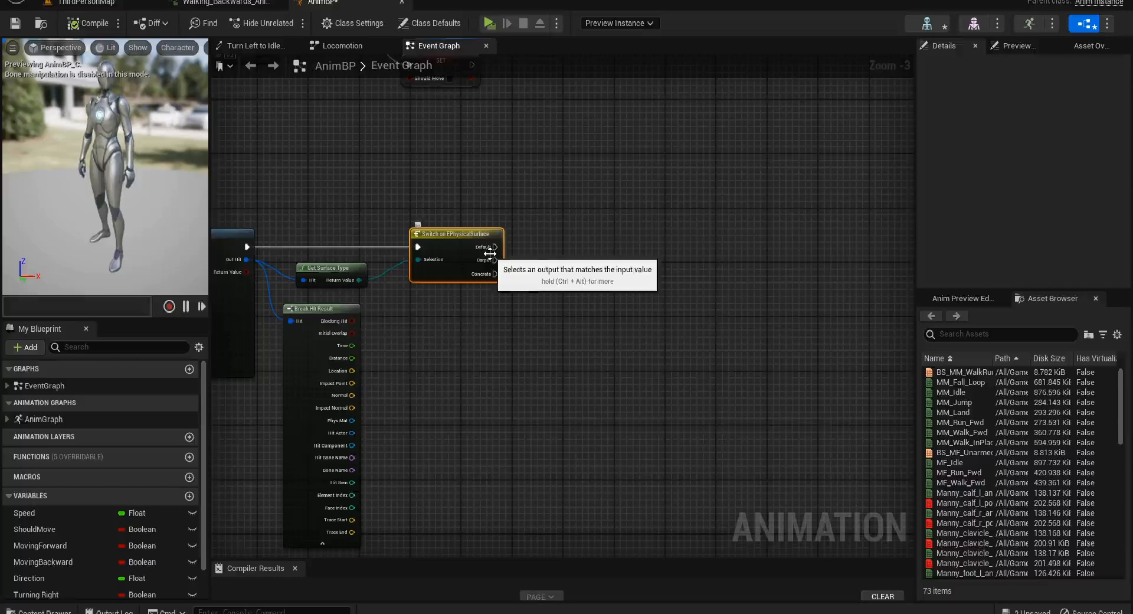
# - Add a Play Sound at Location node to the switch's Carpet output
pyautogui.moveTo(490, 261); pyautogui.dragTo(588, 256)
pyautogui.write('Playe')
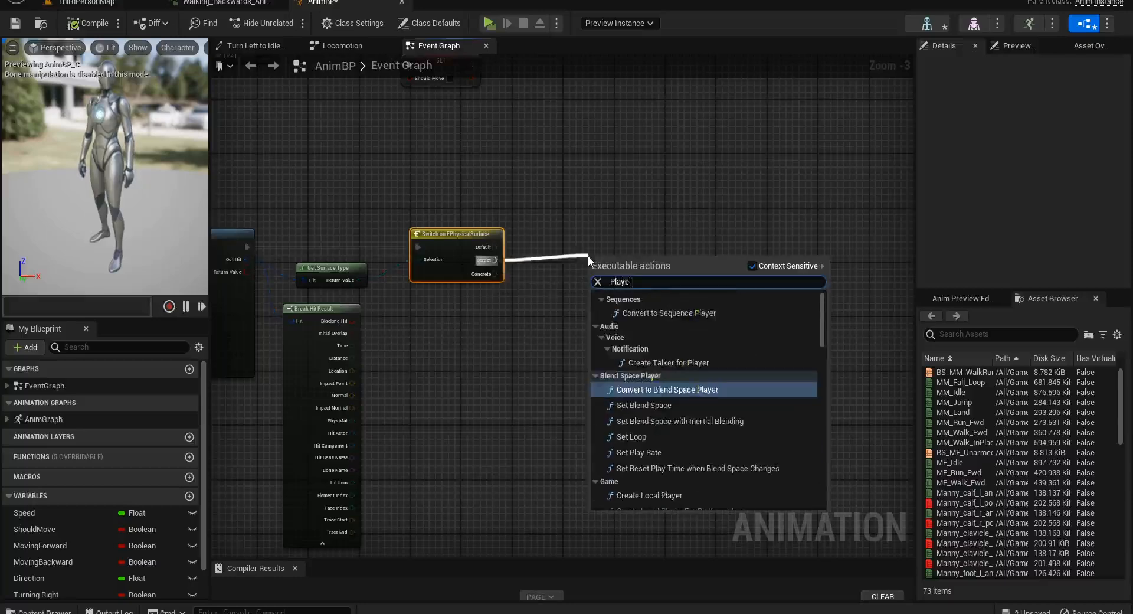
pyautogui.press('BackSpace')
pyautogui.write('s')
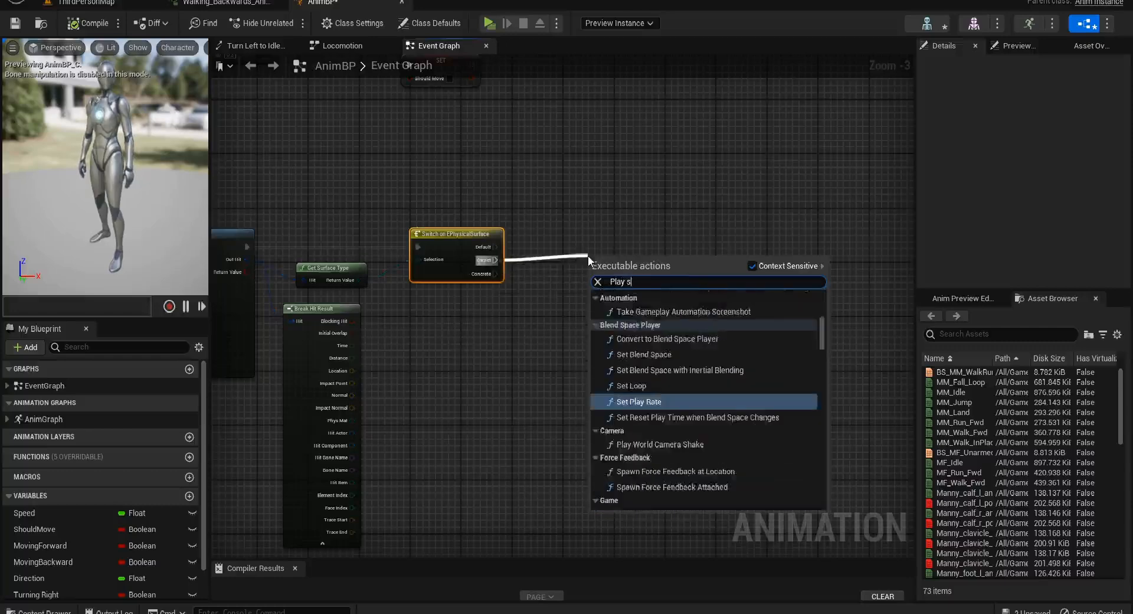
pyautogui.write('ound')
pyautogui.click(649, 383)
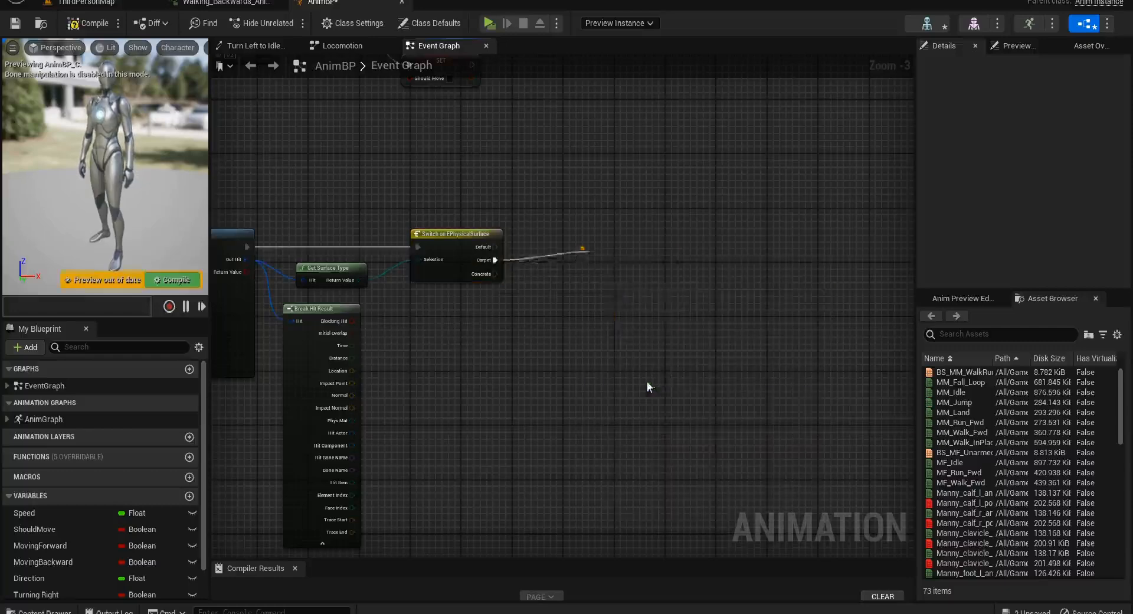
pyautogui.moveTo(646, 250); pyautogui.dragTo(638, 195)
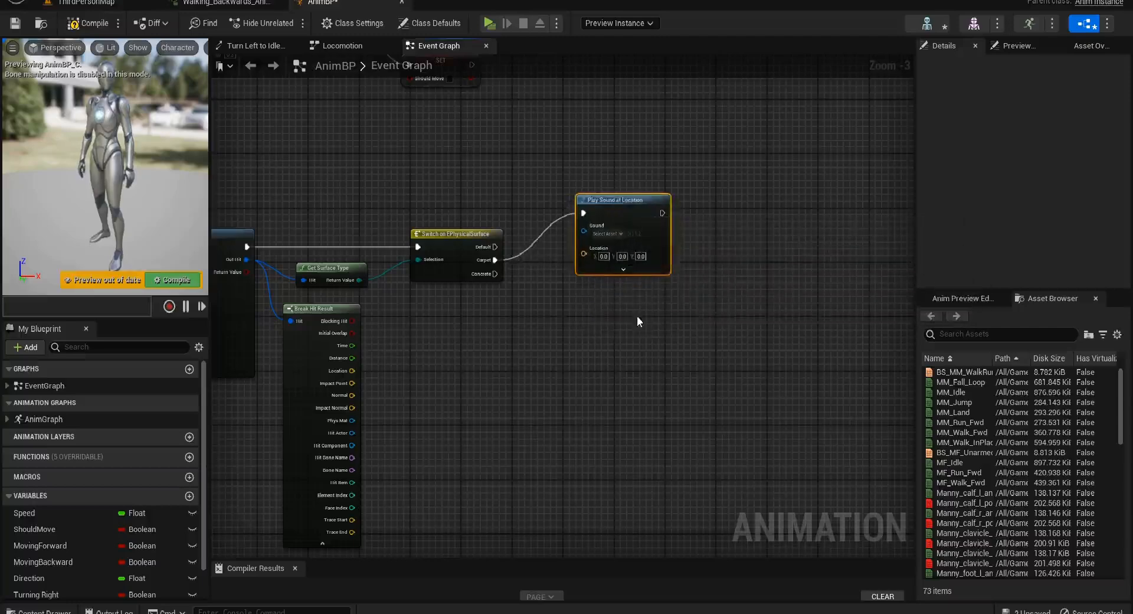
# - Duplicate Play Sound at Location for the Concrete output, connect the hit Location to both sound nodes, and compile
pyautogui.hotkey('ctrl', 'c')
pyautogui.hotkey('ctrl', 'v')
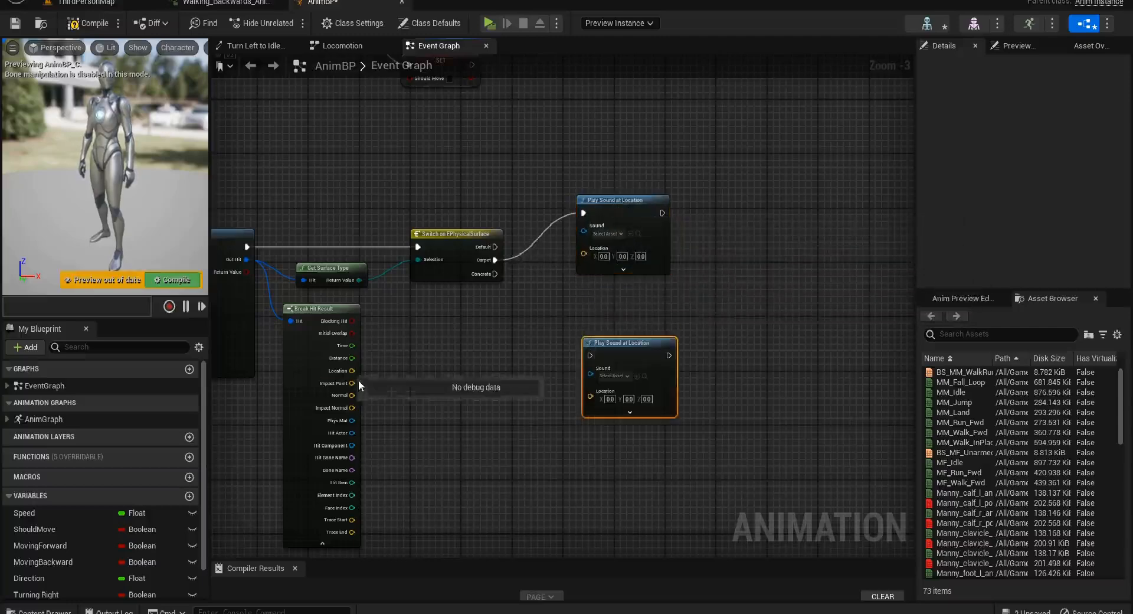
pyautogui.moveTo(351, 371); pyautogui.dragTo(583, 248)
pyautogui.moveTo(351, 371); pyautogui.dragTo(590, 390)
pyautogui.moveTo(496, 273); pyautogui.dragTo(590, 355)
pyautogui.moveTo(602, 228); pyautogui.dragTo(626, 354)
pyautogui.moveTo(628, 354); pyautogui.dragTo(614, 326)
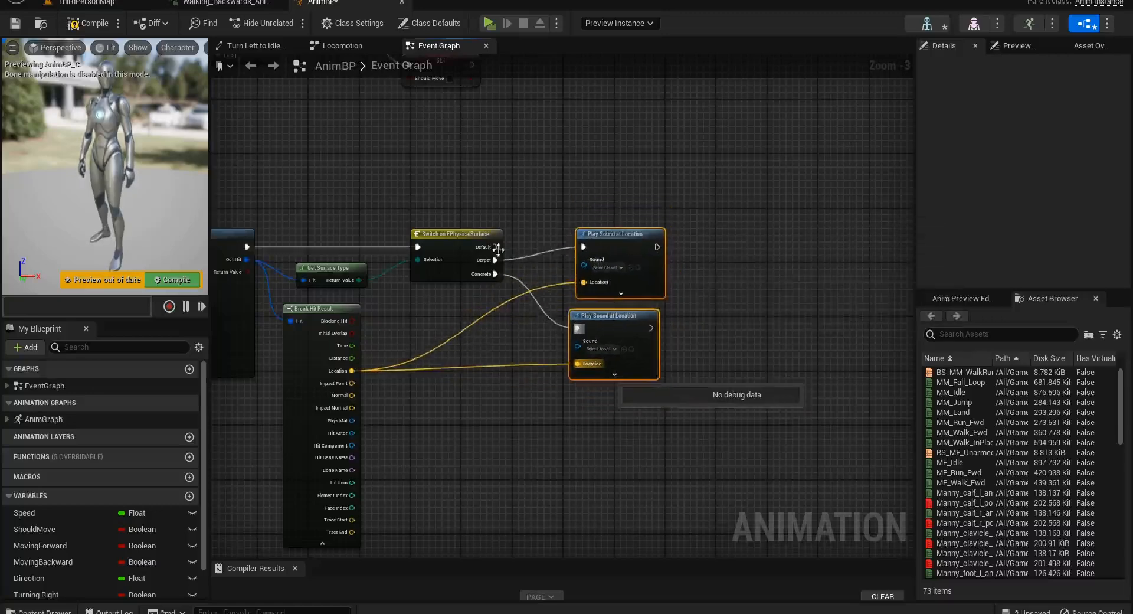
pyautogui.click(95, 27)
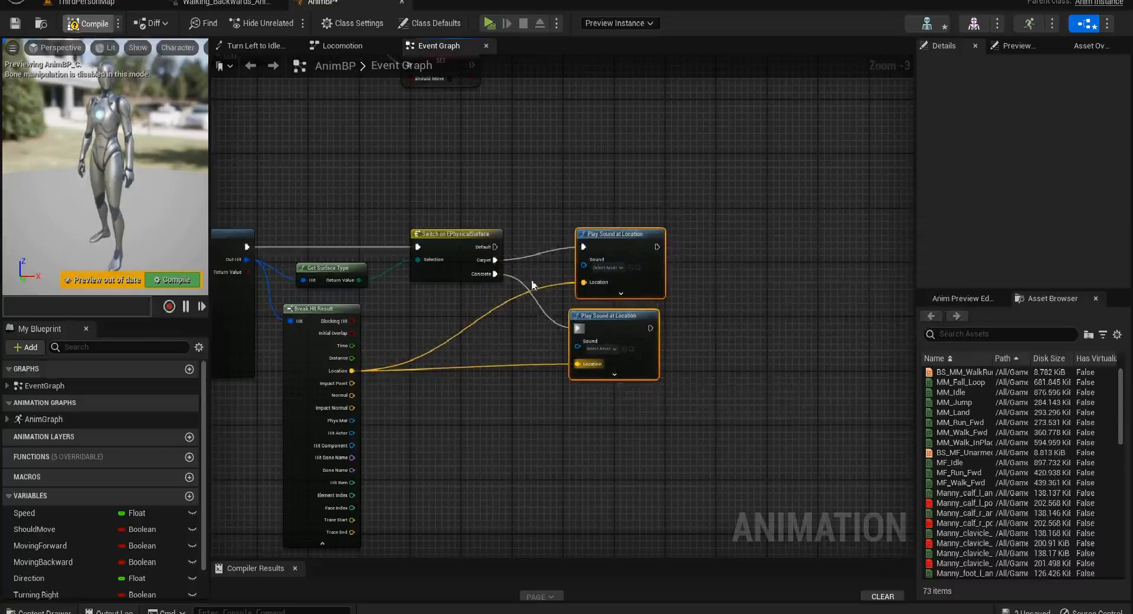
# - Align the two Play Sound at Location nodes in a column beside the surface switch
pyautogui.click(631, 240)
pyautogui.moveTo(632, 239); pyautogui.dragTo(625, 239)
pyautogui.moveTo(603, 185); pyautogui.dragTo(625, 331)
pyautogui.moveTo(483, 247); pyautogui.dragTo(583, 170)
pyautogui.click(544, 214)
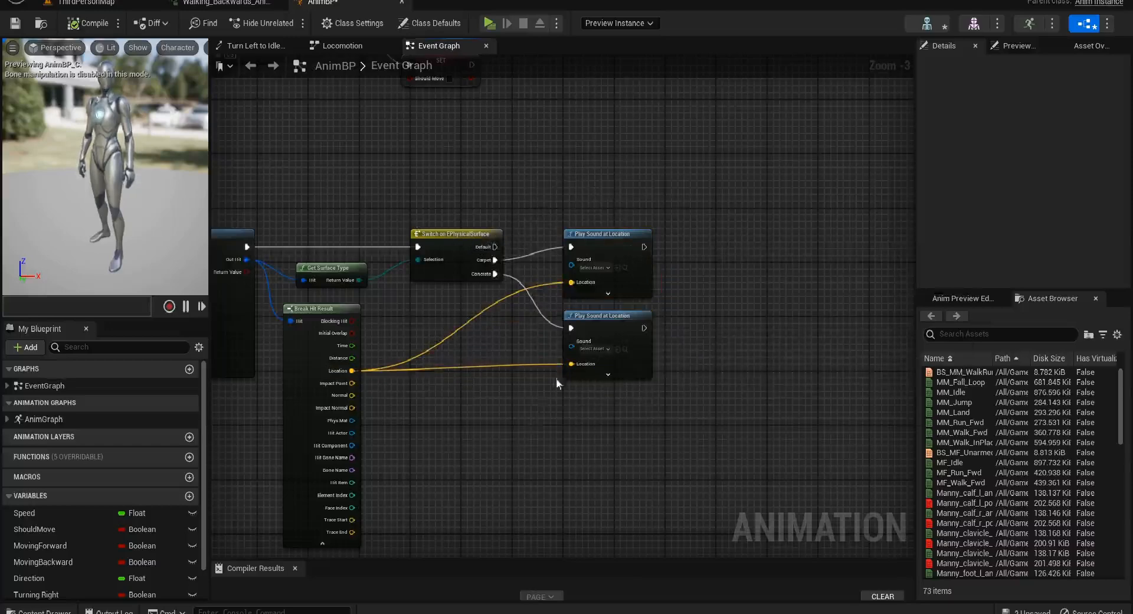
# - Assign CarpetCue to the Carpet sound node and the concrete sound cue to the Concrete one, and compile
pyautogui.click(590, 267)
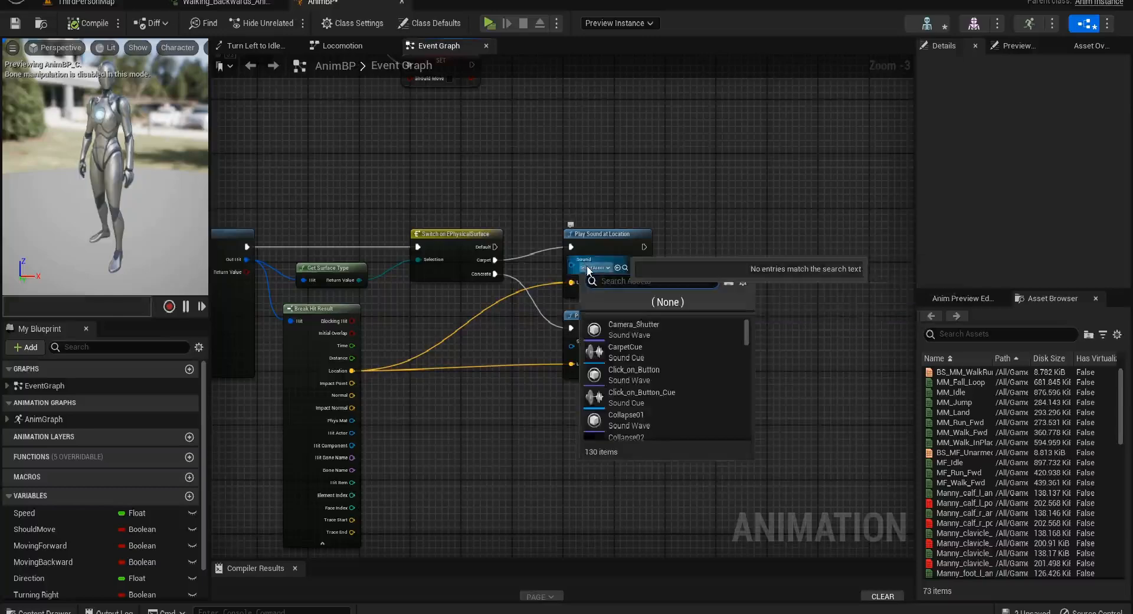
pyautogui.click(647, 348)
pyautogui.click(595, 348)
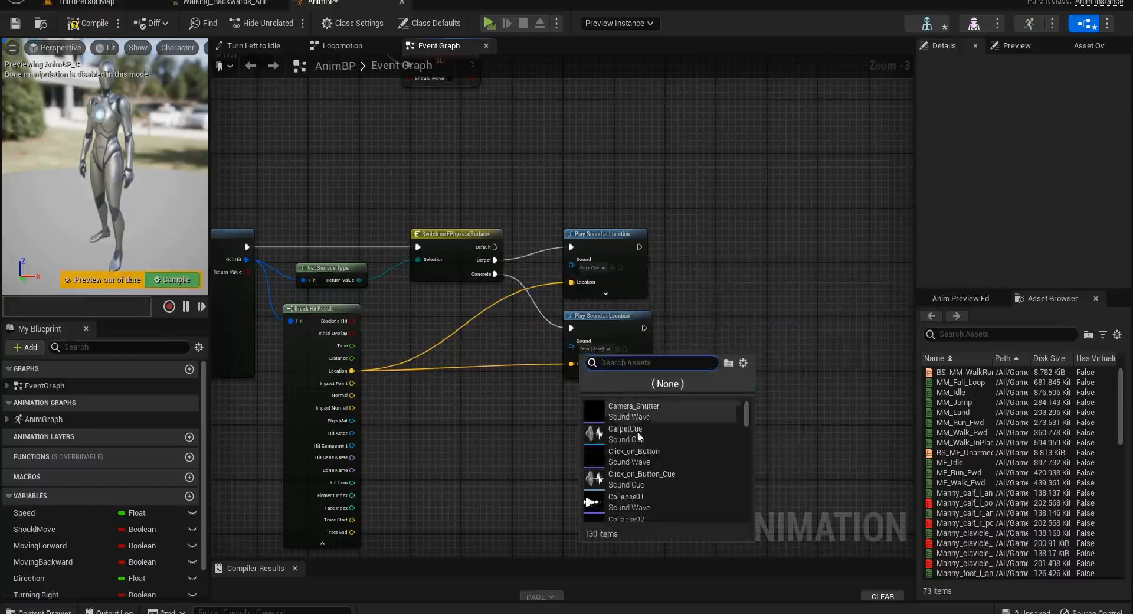
pyautogui.write('con')
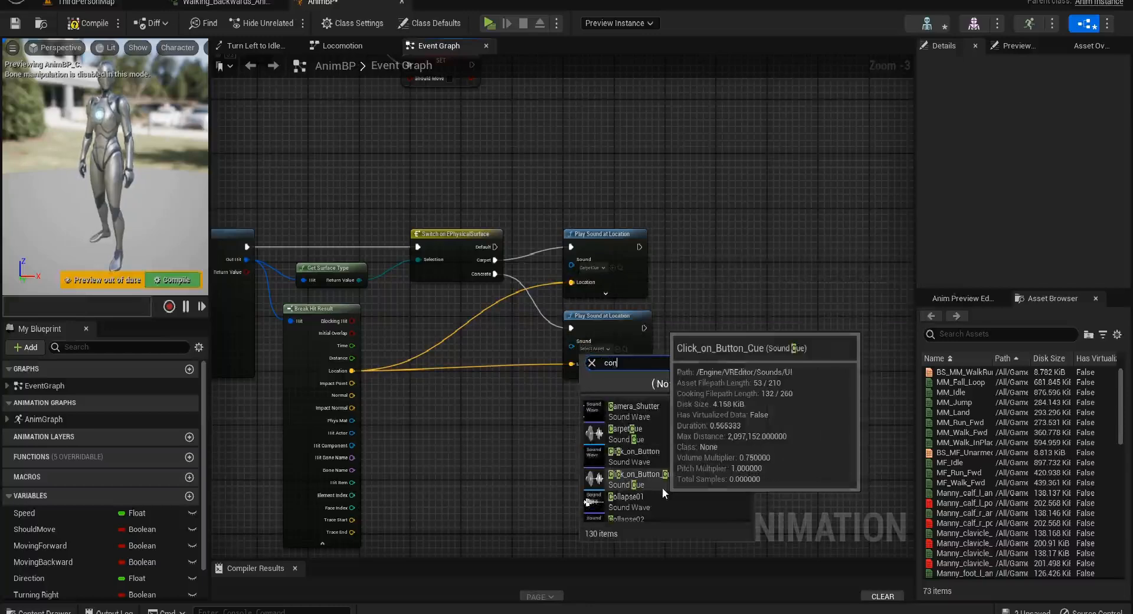
pyautogui.scroll(-2, 662, 486)
pyautogui.click(660, 476)
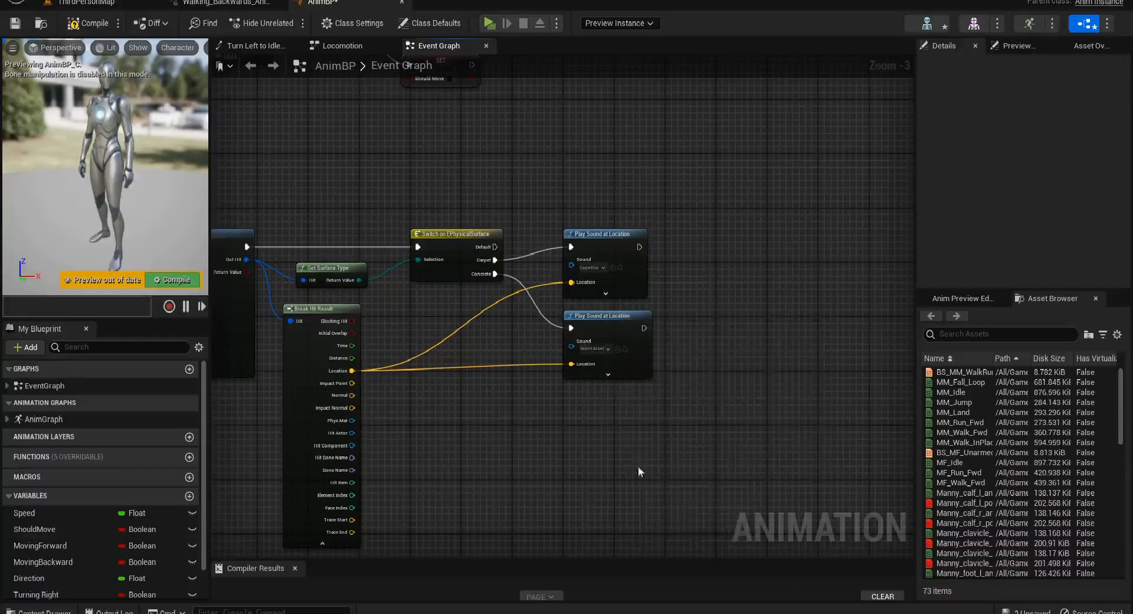
pyautogui.click(82, 23)
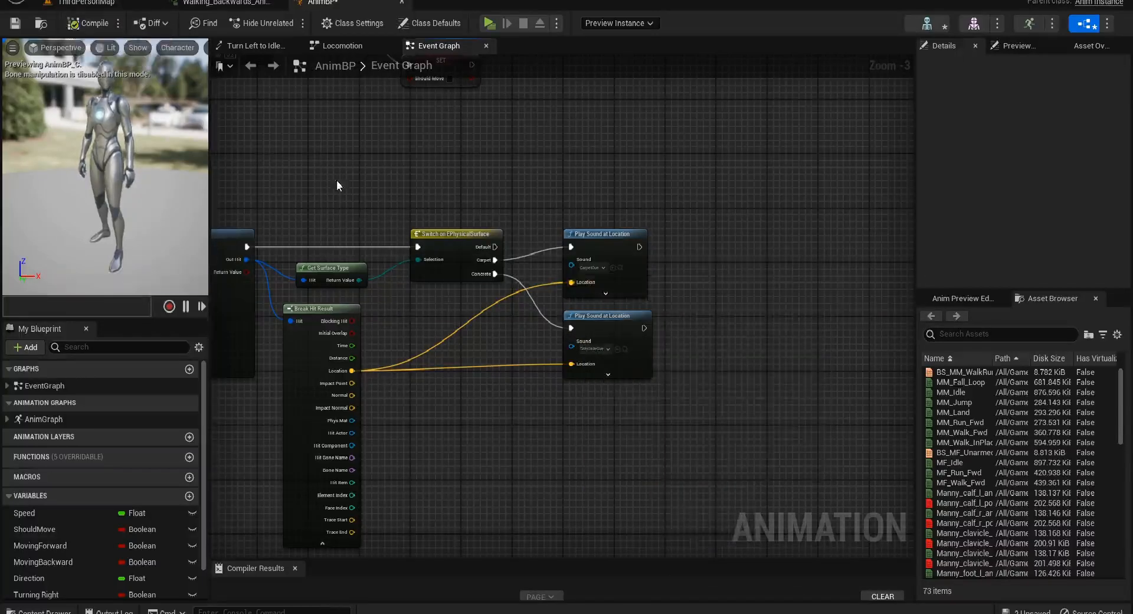
# - In ThirdPersonMap, select the interior floor tile, locate its MI_interior_trim material in the content folder and open it for editing
pyautogui.moveTo(337, 180); pyautogui.dragTo(338, 174, button='right')
pyautogui.click(88, 3)
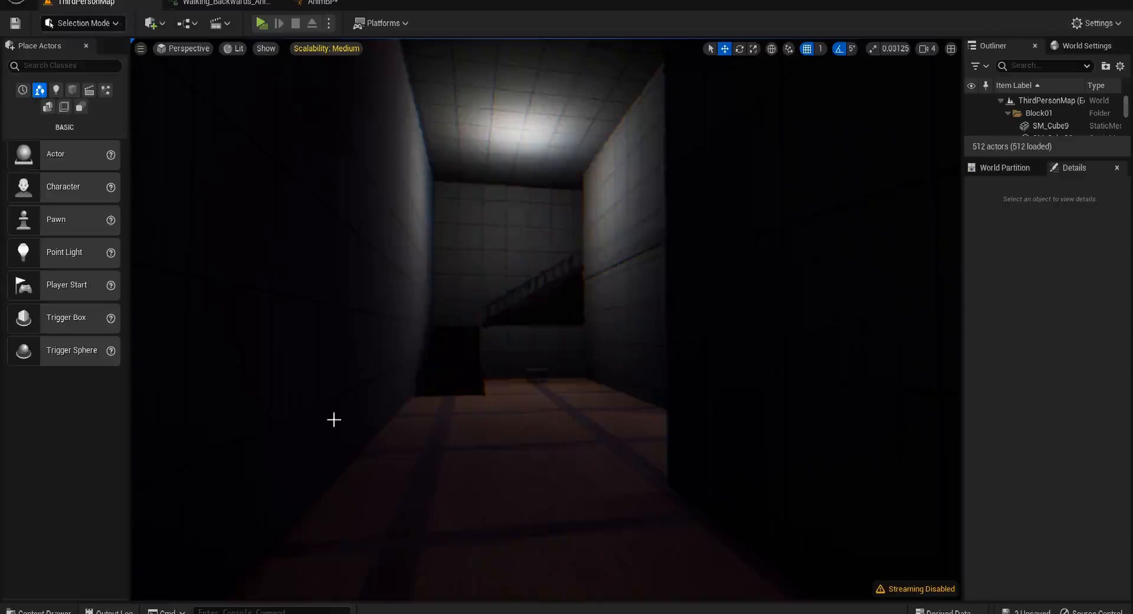
pyautogui.click(615, 463)
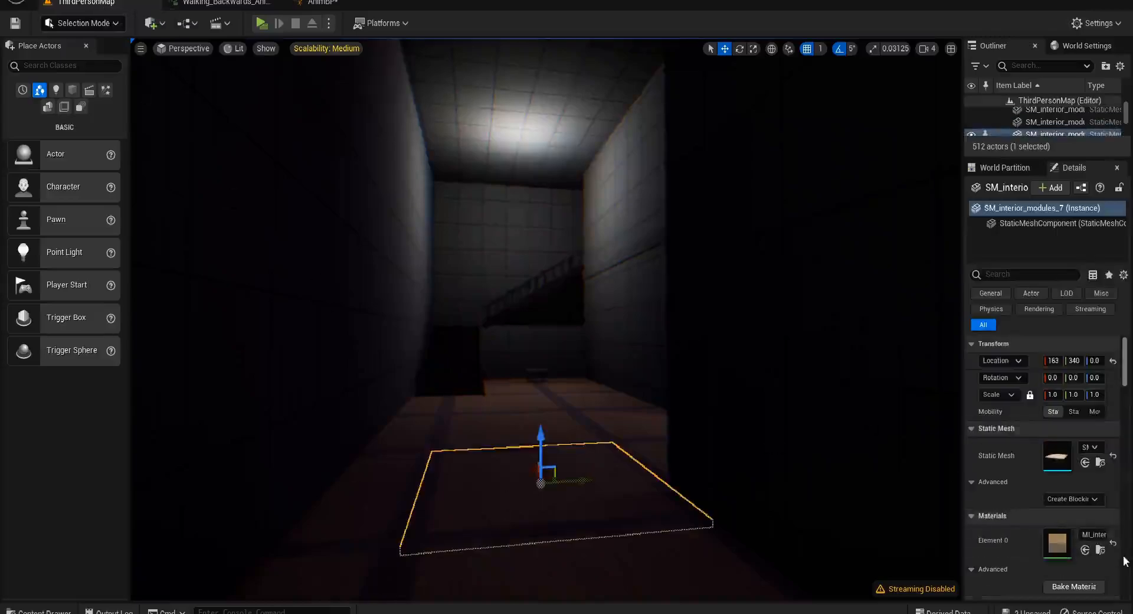
pyautogui.click(1100, 550)
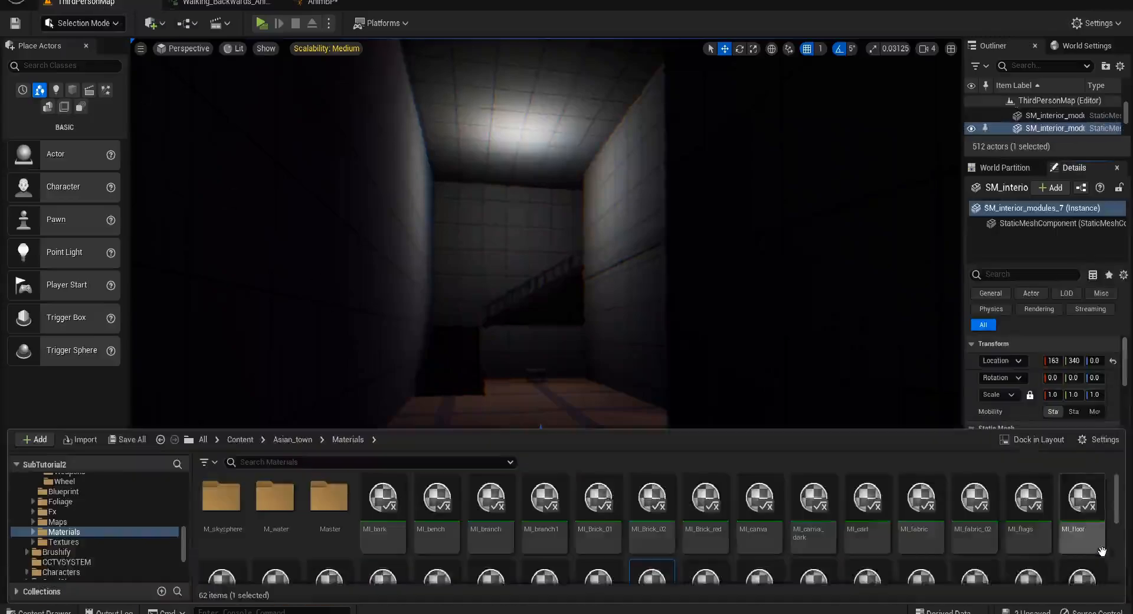
pyautogui.moveTo(644, 527)
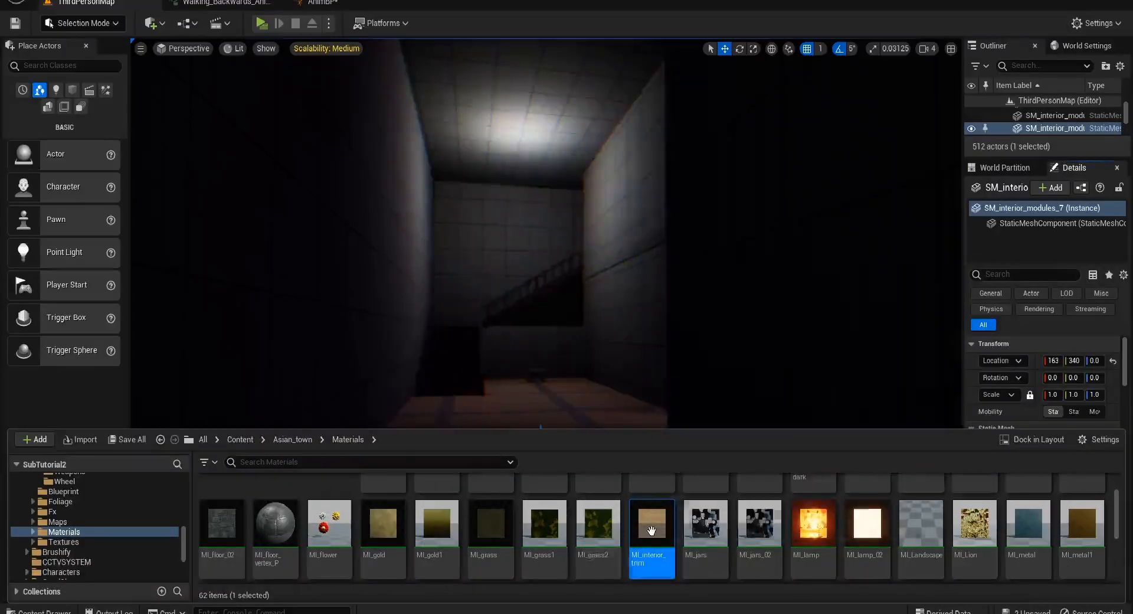
pyautogui.doubleClick(653, 534)
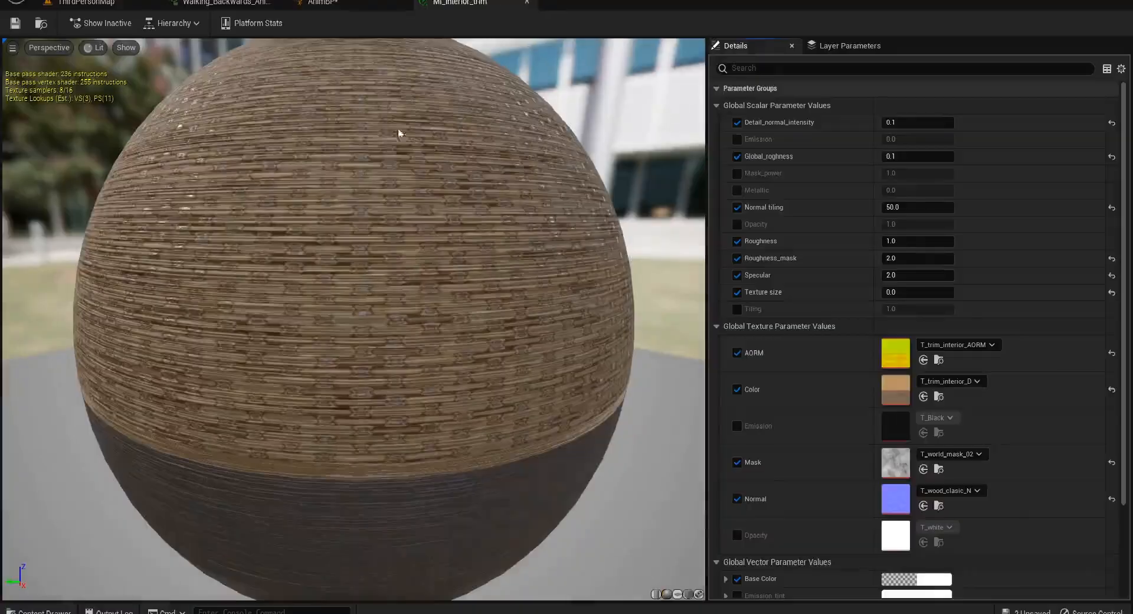
# - Assign the CarpetPM physical material to the MI_interior_trim material instance and save it
pyautogui.scroll(-3, 926, 398)
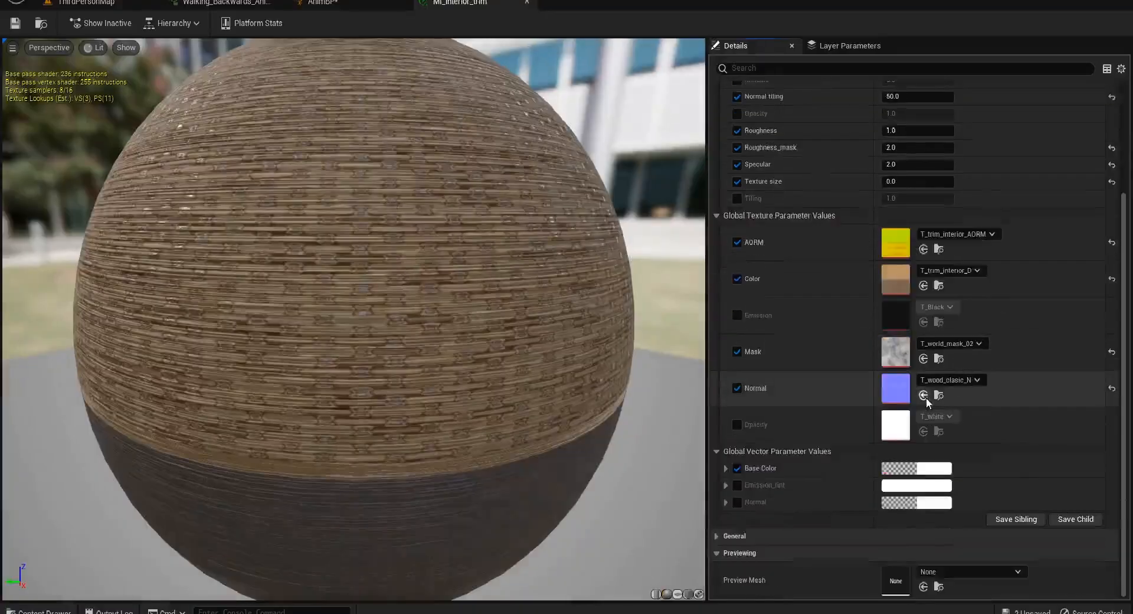
pyautogui.scroll(3, 925, 398)
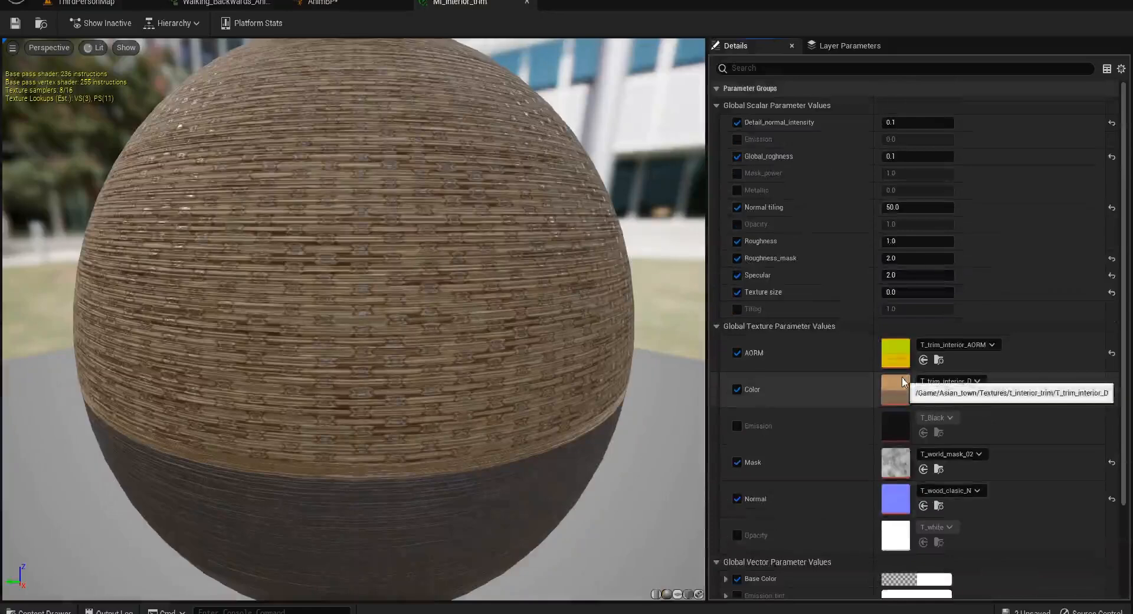
pyautogui.scroll(-3, 910, 375)
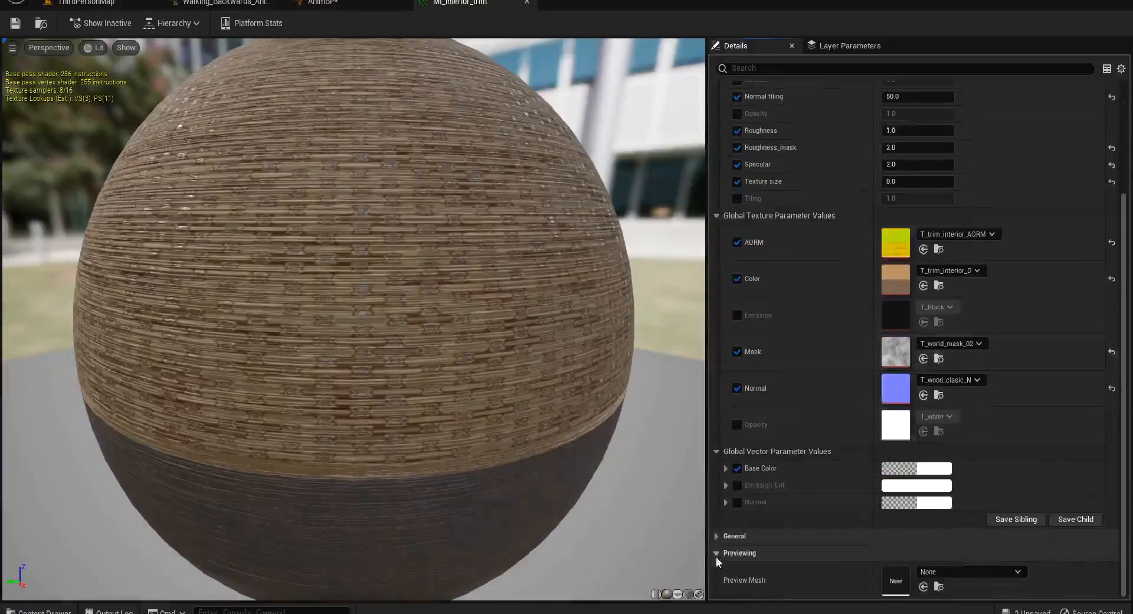
pyautogui.click(716, 535)
pyautogui.scroll(-3, 738, 537)
pyautogui.click(978, 456)
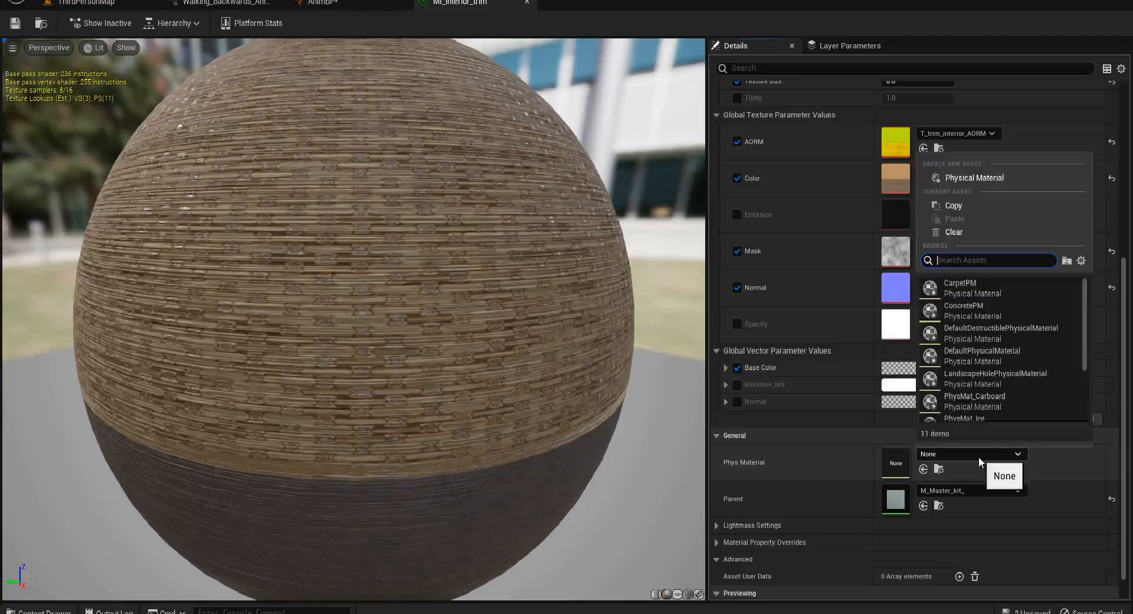
pyautogui.click(989, 285)
pyautogui.click(15, 23)
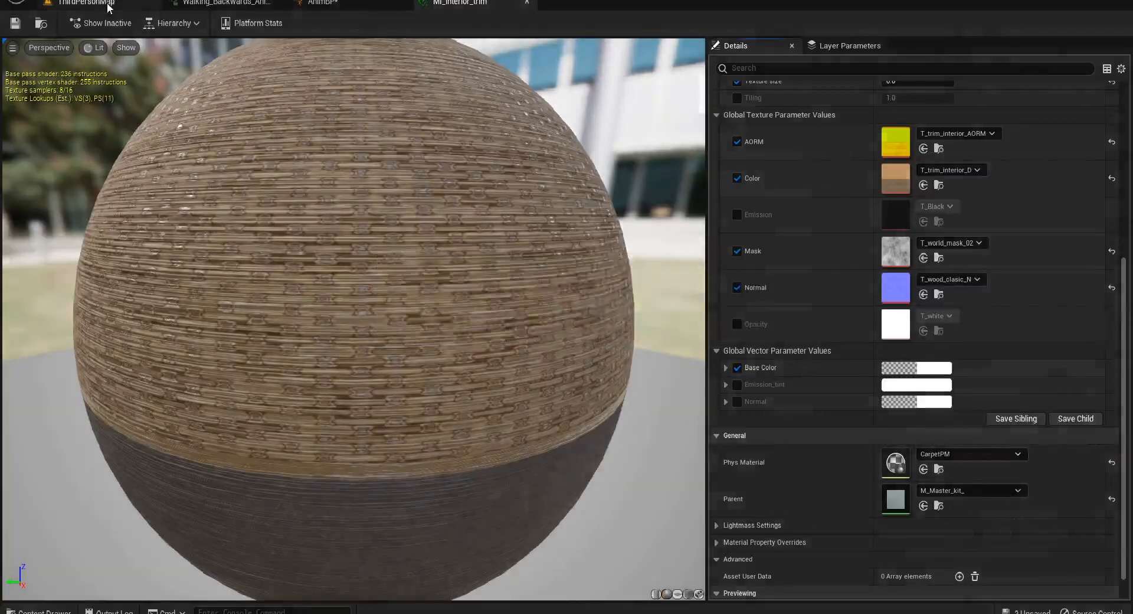
# - Back in the level, select the outdoor SM_boardwalk3 brick path and open its MI_Brick_02 material for editing
pyautogui.click(108, 4)
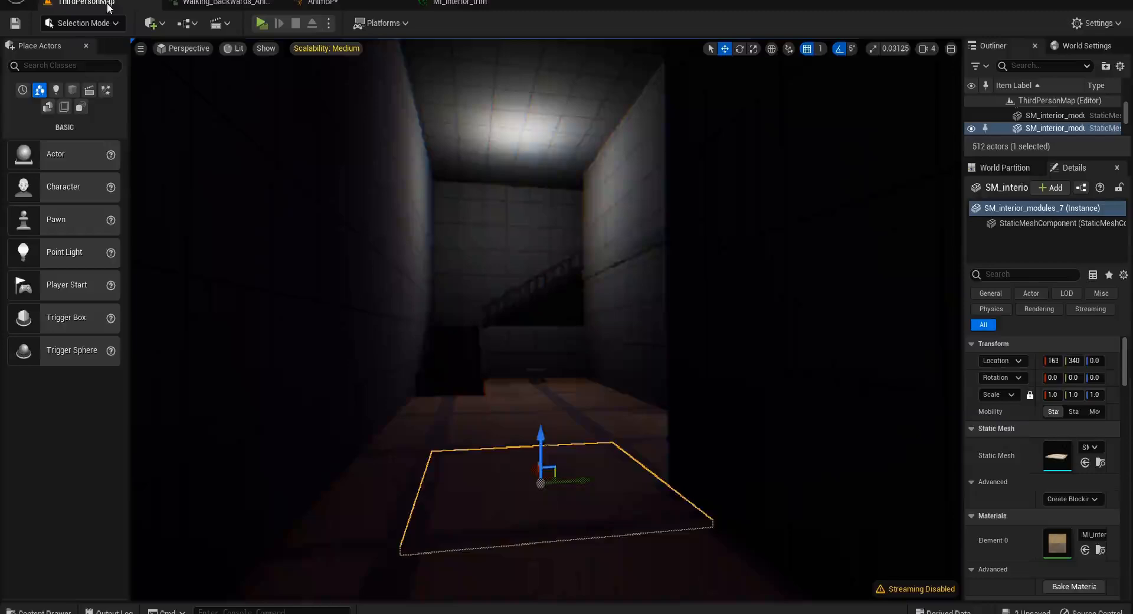
pyautogui.moveTo(455, 543); pyautogui.dragTo(662, 528, button='right')
pyautogui.click(657, 480)
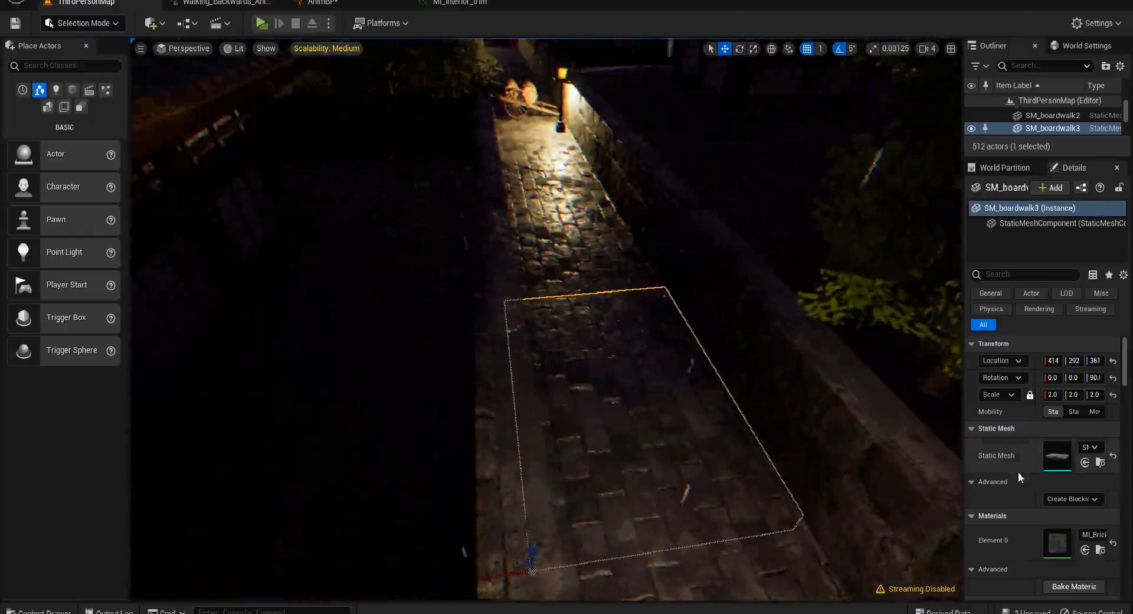
pyautogui.click(1099, 549)
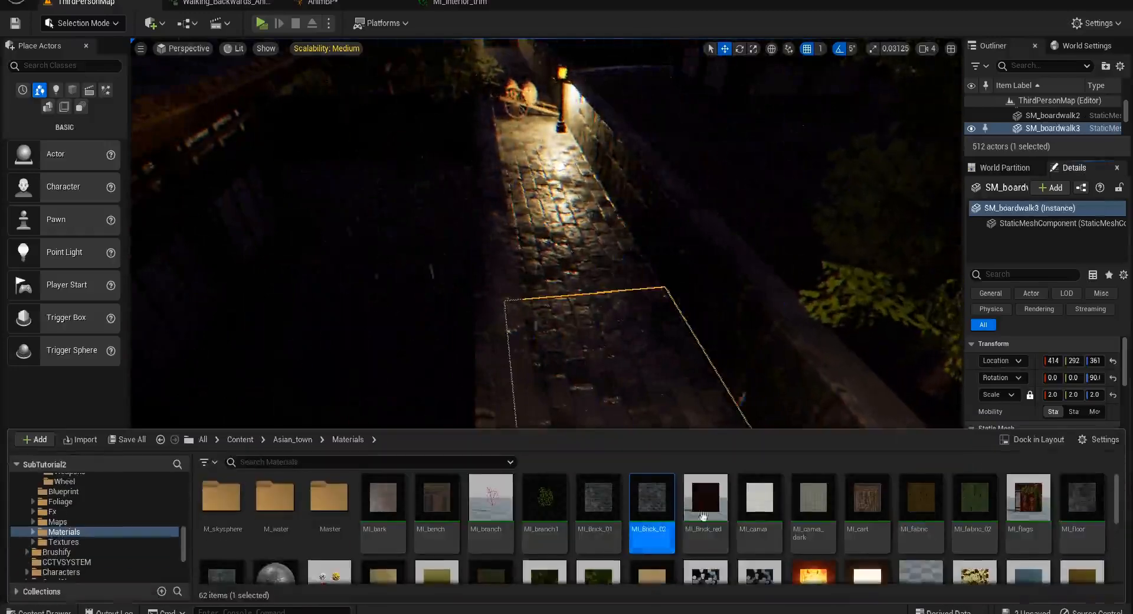
pyautogui.doubleClick(652, 501)
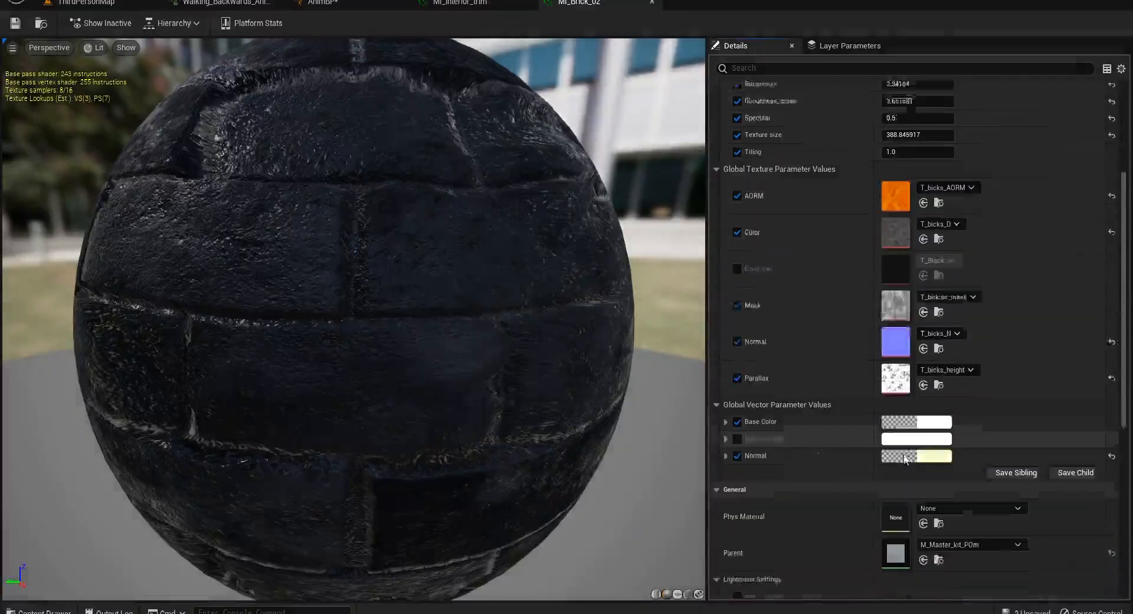
# - Assign the ConcretePM physical material to MI_Brick_02, save it, and return to ThirdPersonMap
pyautogui.scroll(-2, 904, 459)
pyautogui.click(976, 469)
pyautogui.write('c')
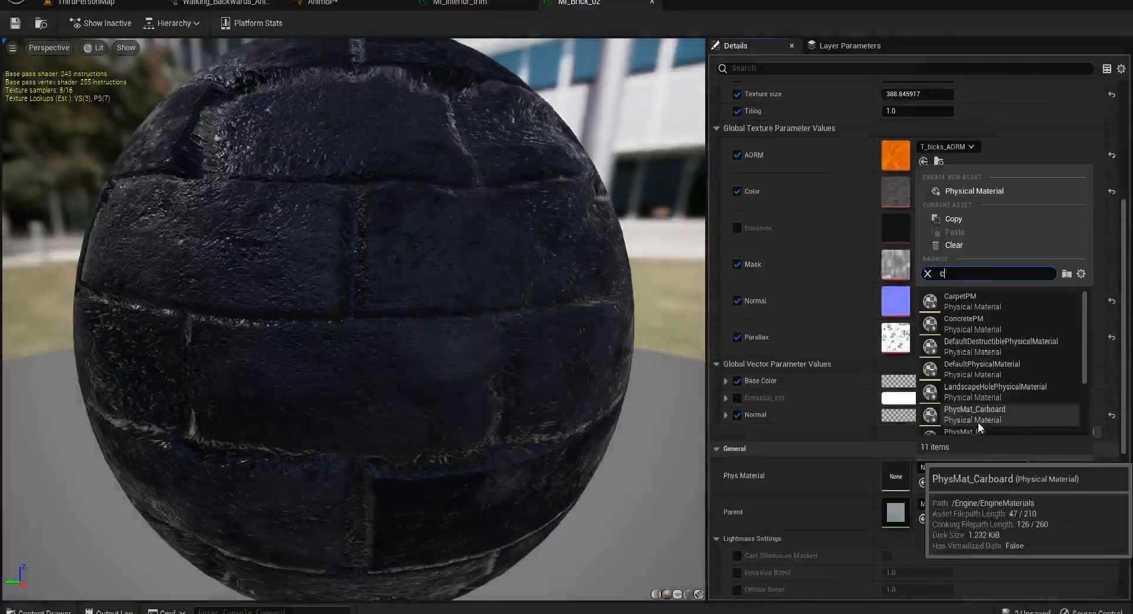
pyautogui.click(1000, 324)
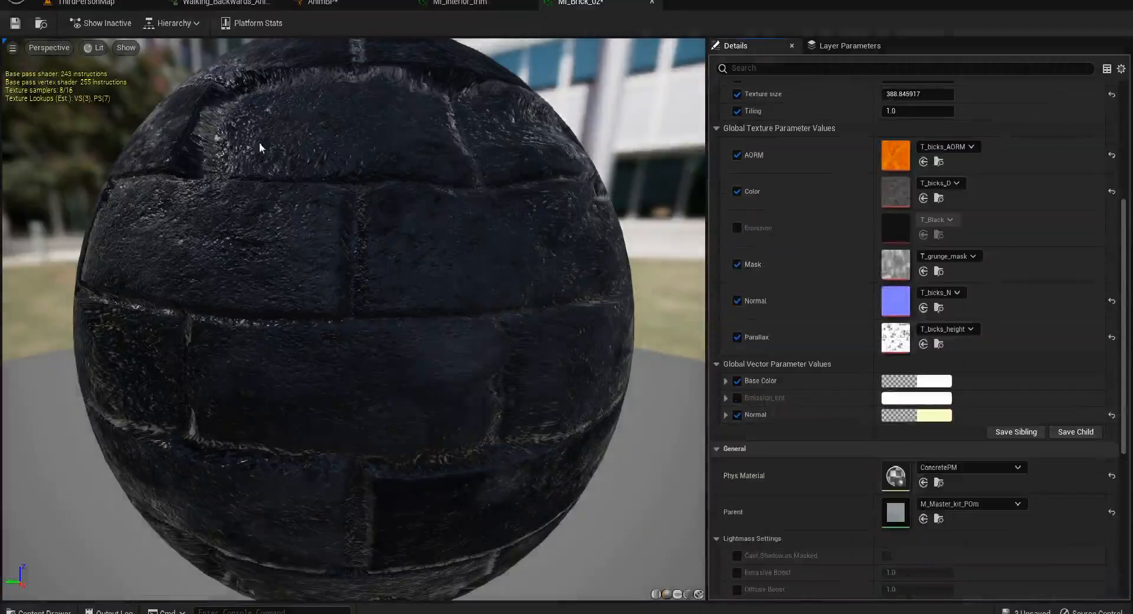
pyautogui.click(15, 24)
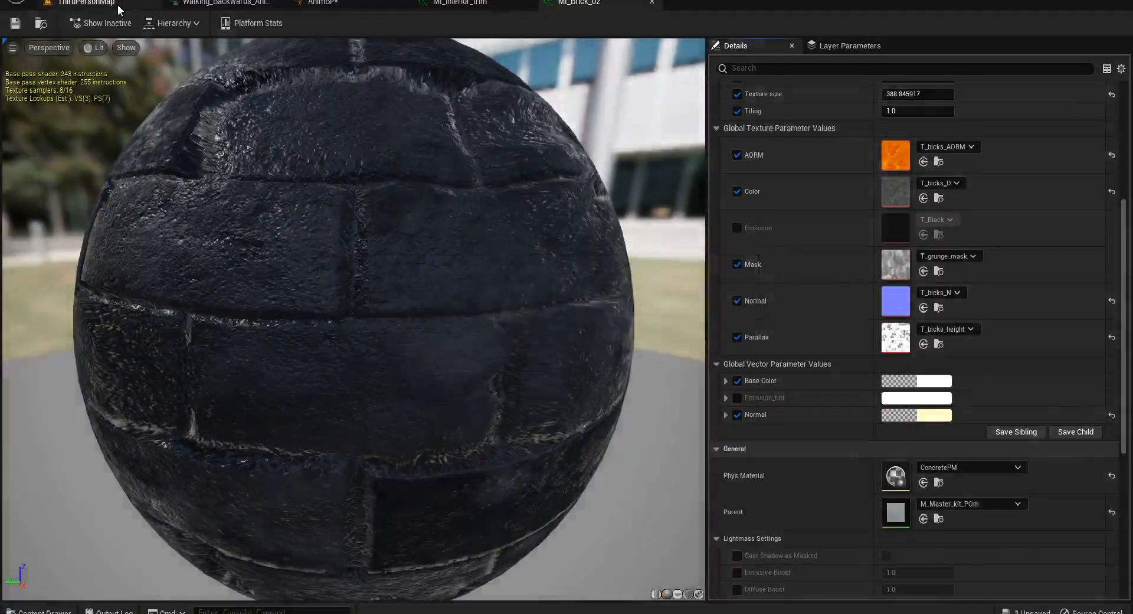
pyautogui.click(118, 6)
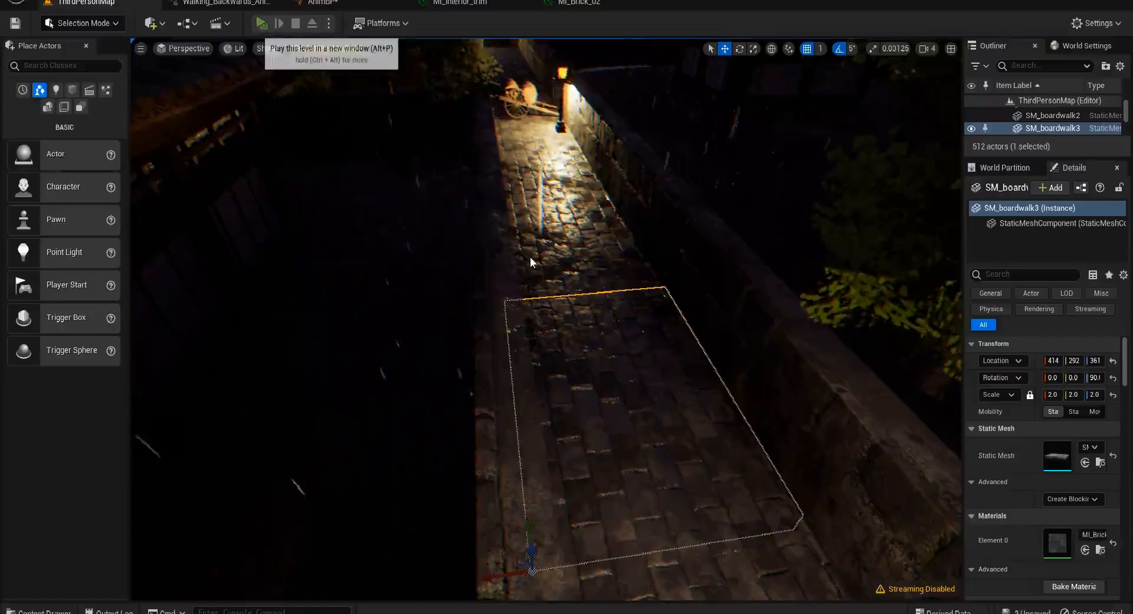